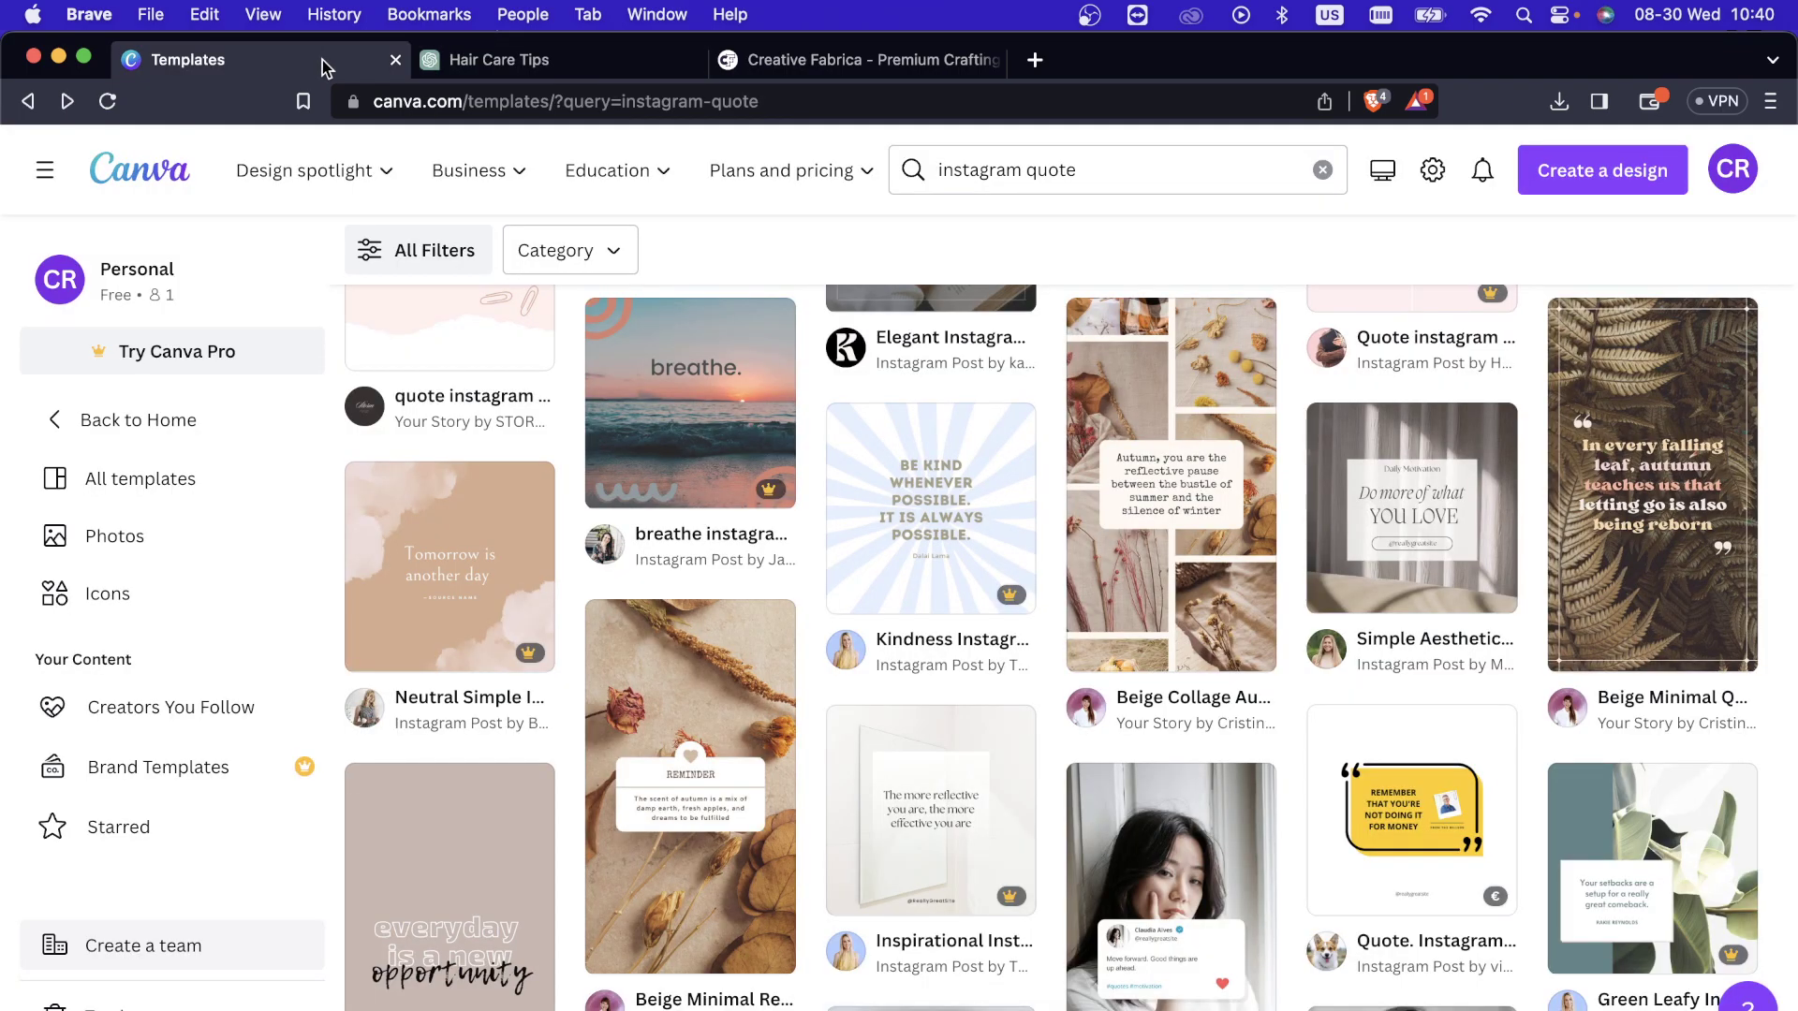
# Switch to ChatGPT and start a new chat.
pyautogui.click(496, 60)
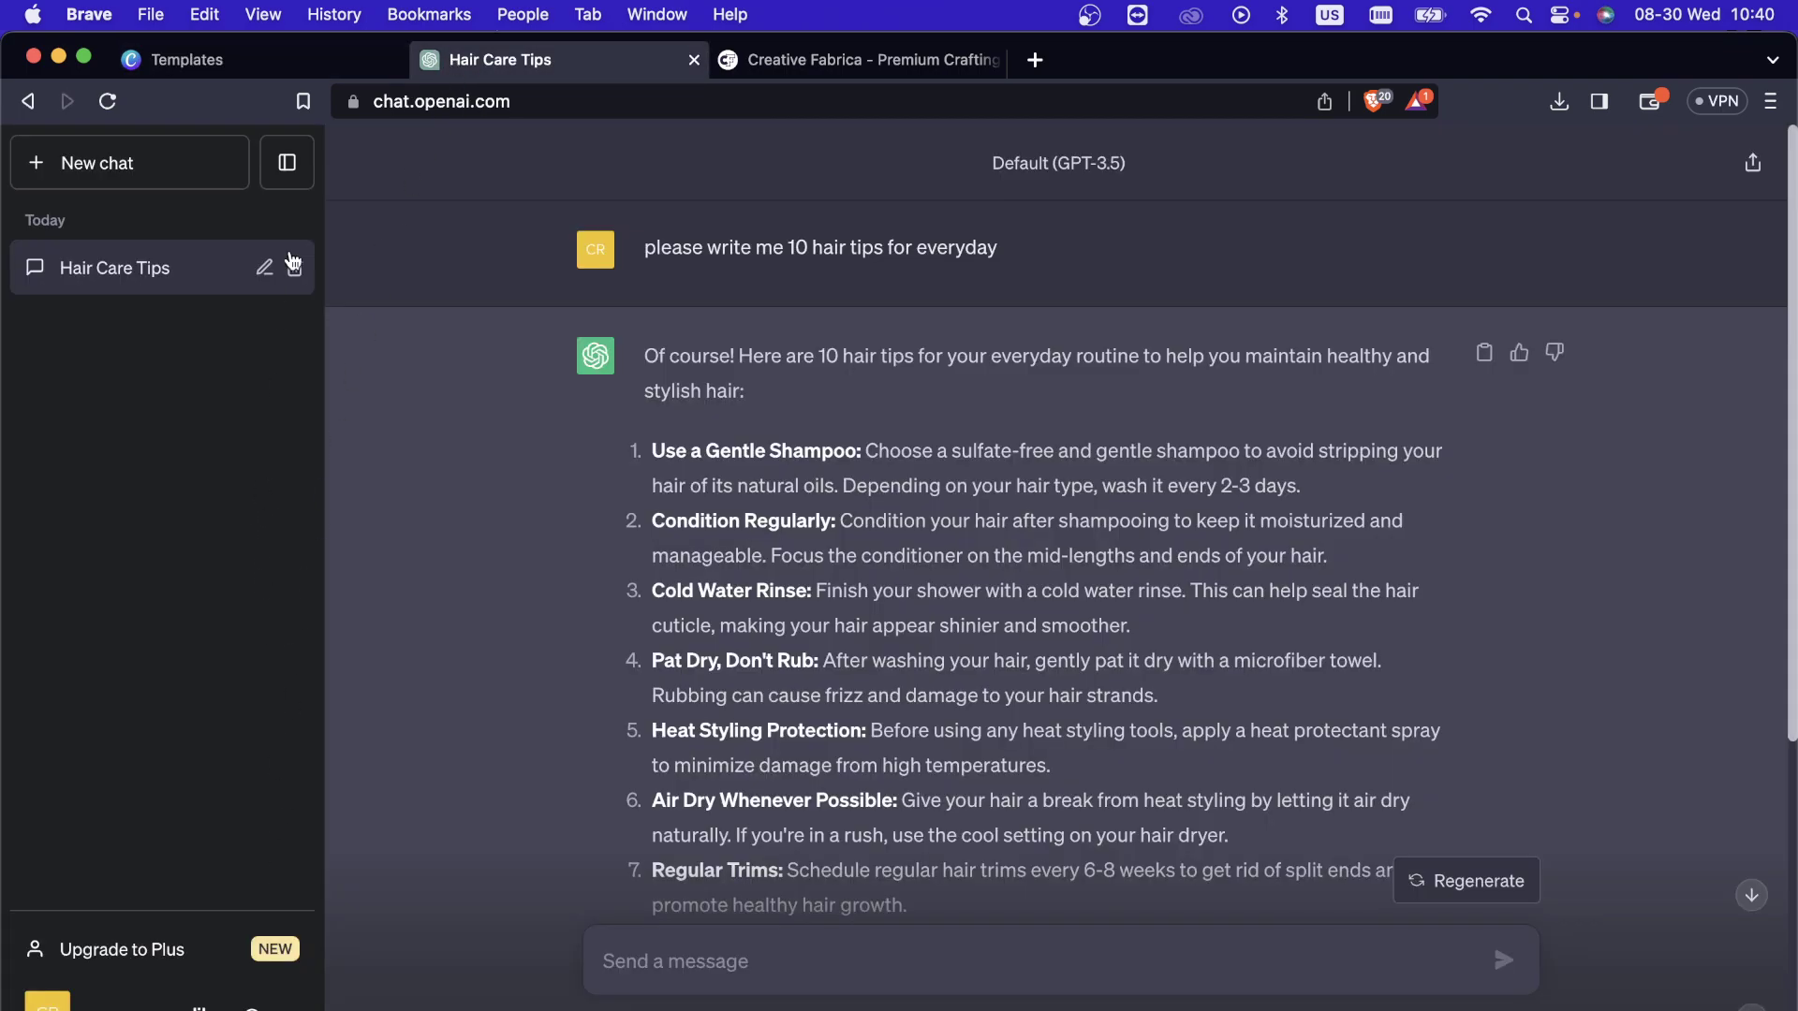
pyautogui.click(209, 164)
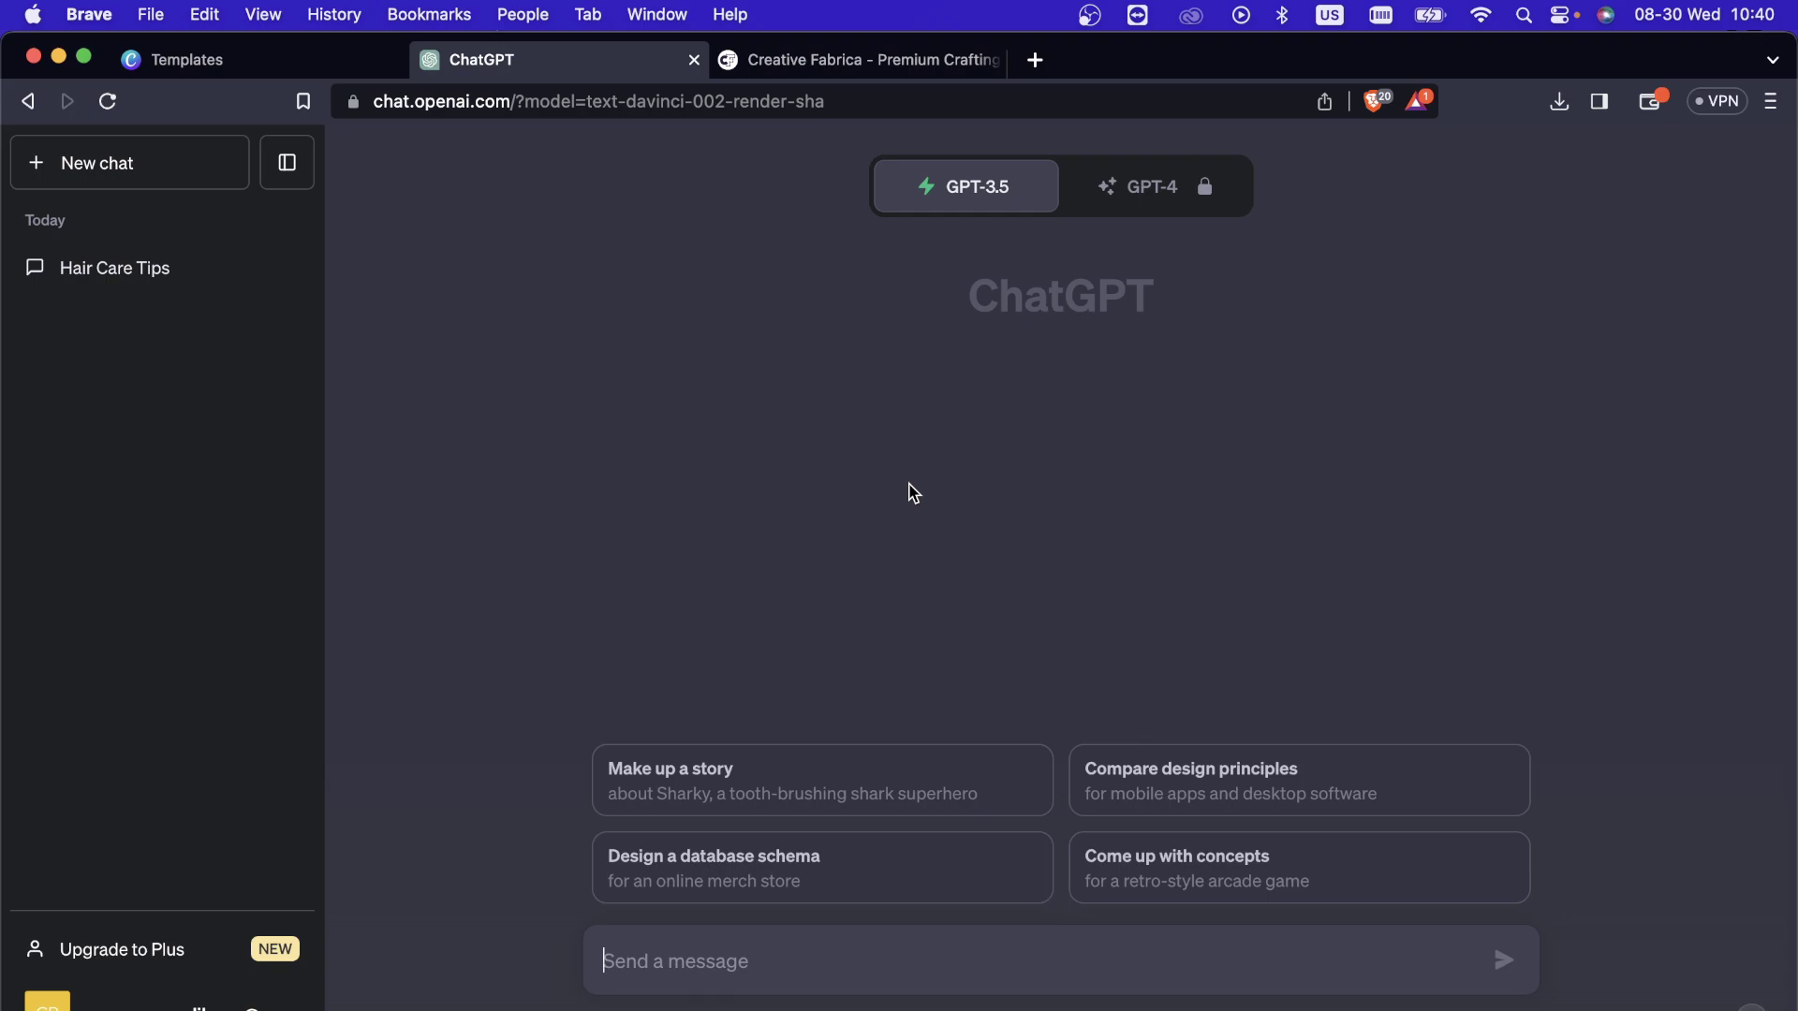
# Switch to Canva, browse the Instagram quote templates and open the Inspirational Quote template with beige leaf corners for customizing.
pyautogui.click(338, 66)
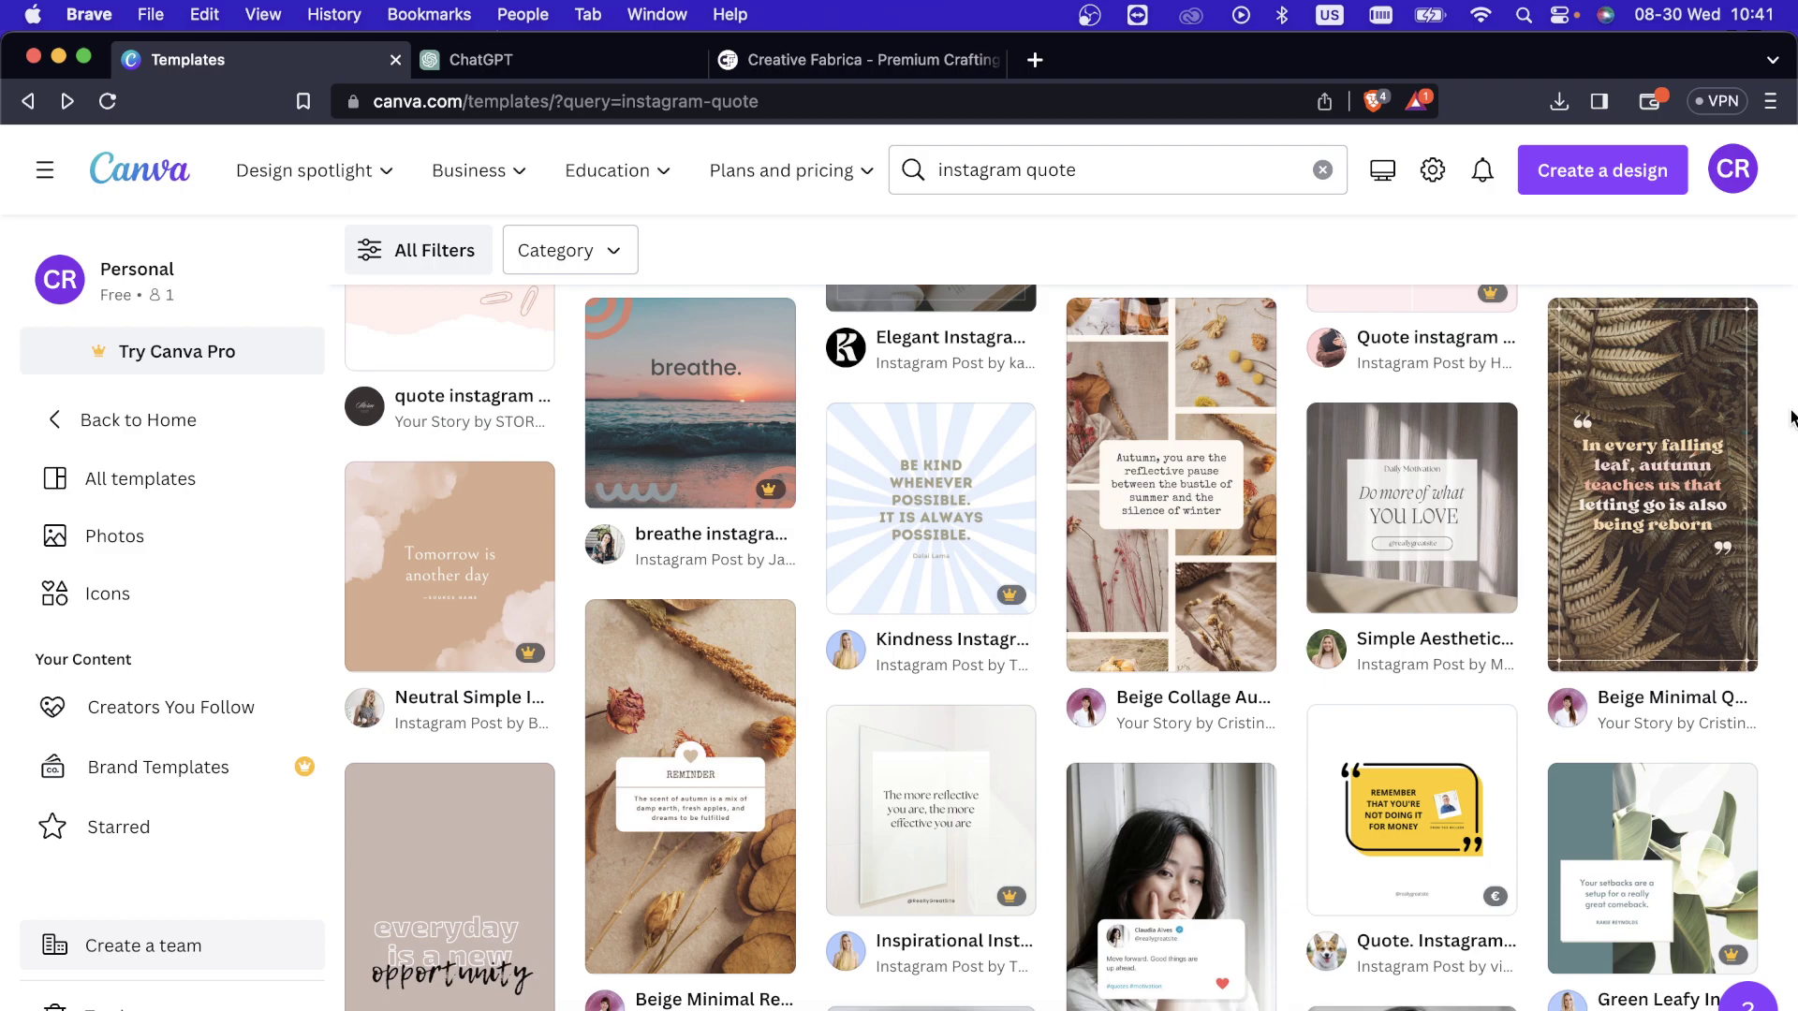
pyautogui.scroll(10, 1790, 417)
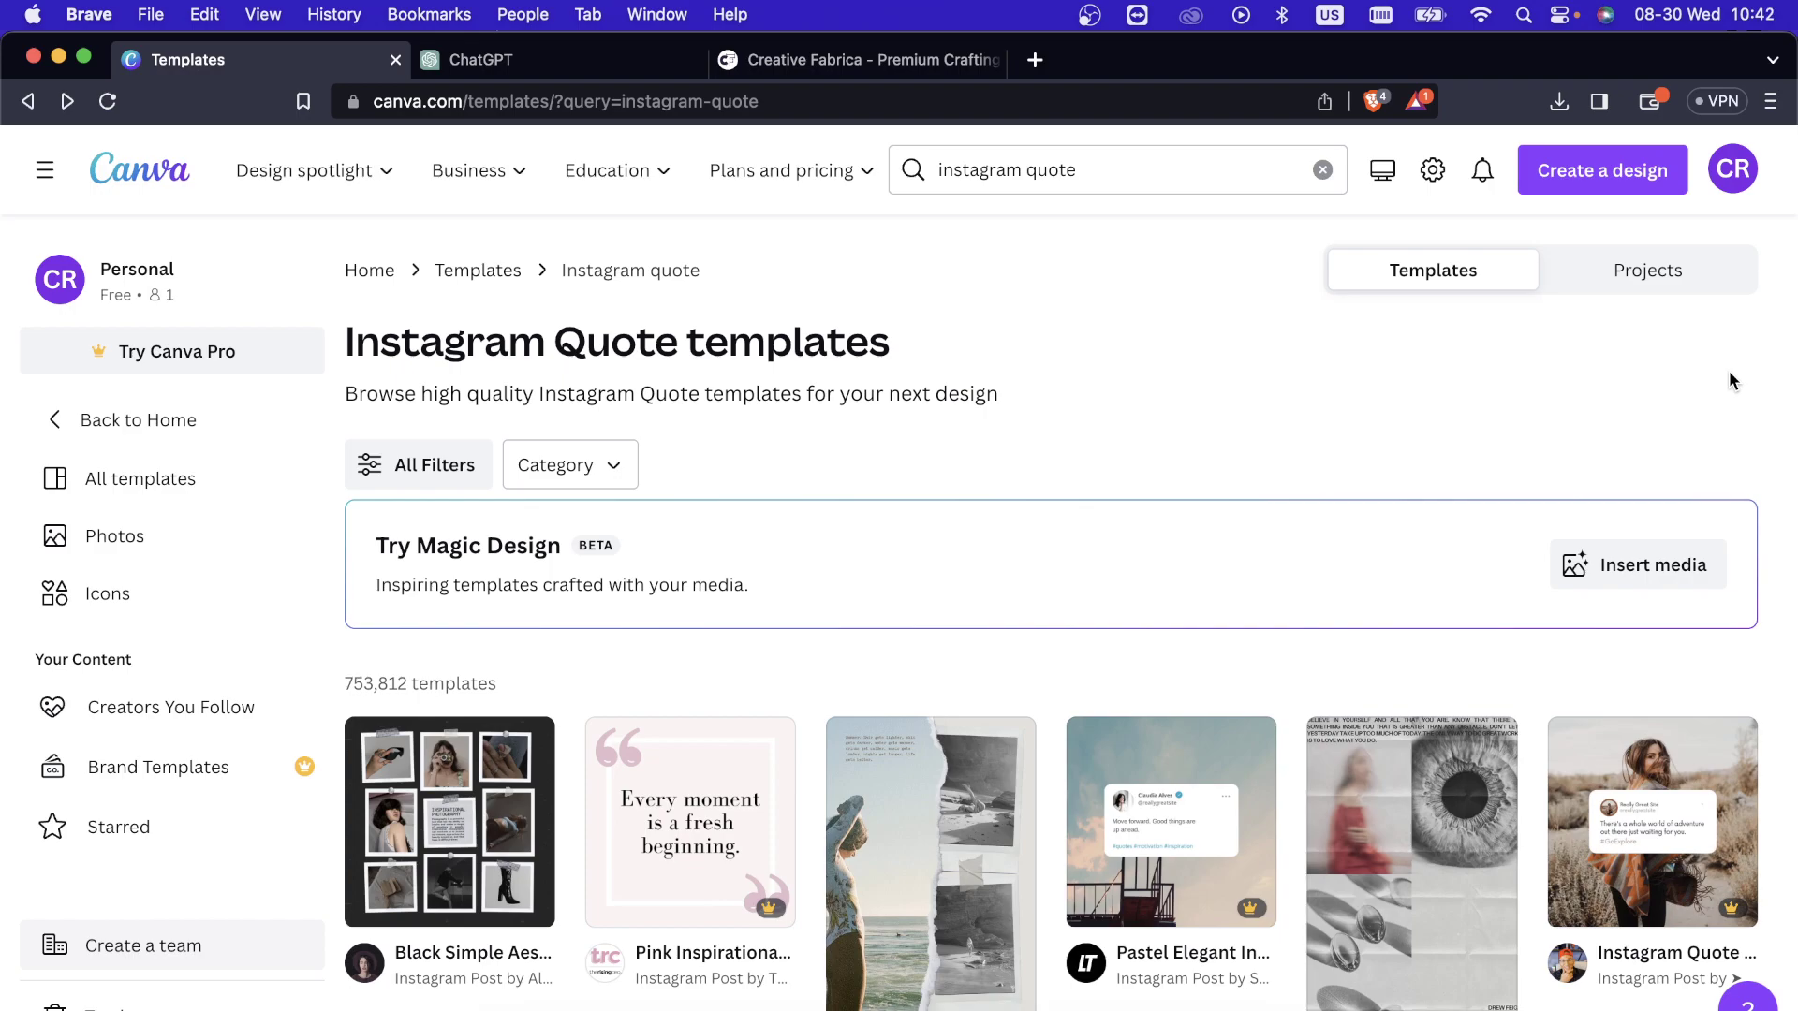
pyautogui.scroll(-10, 1728, 369)
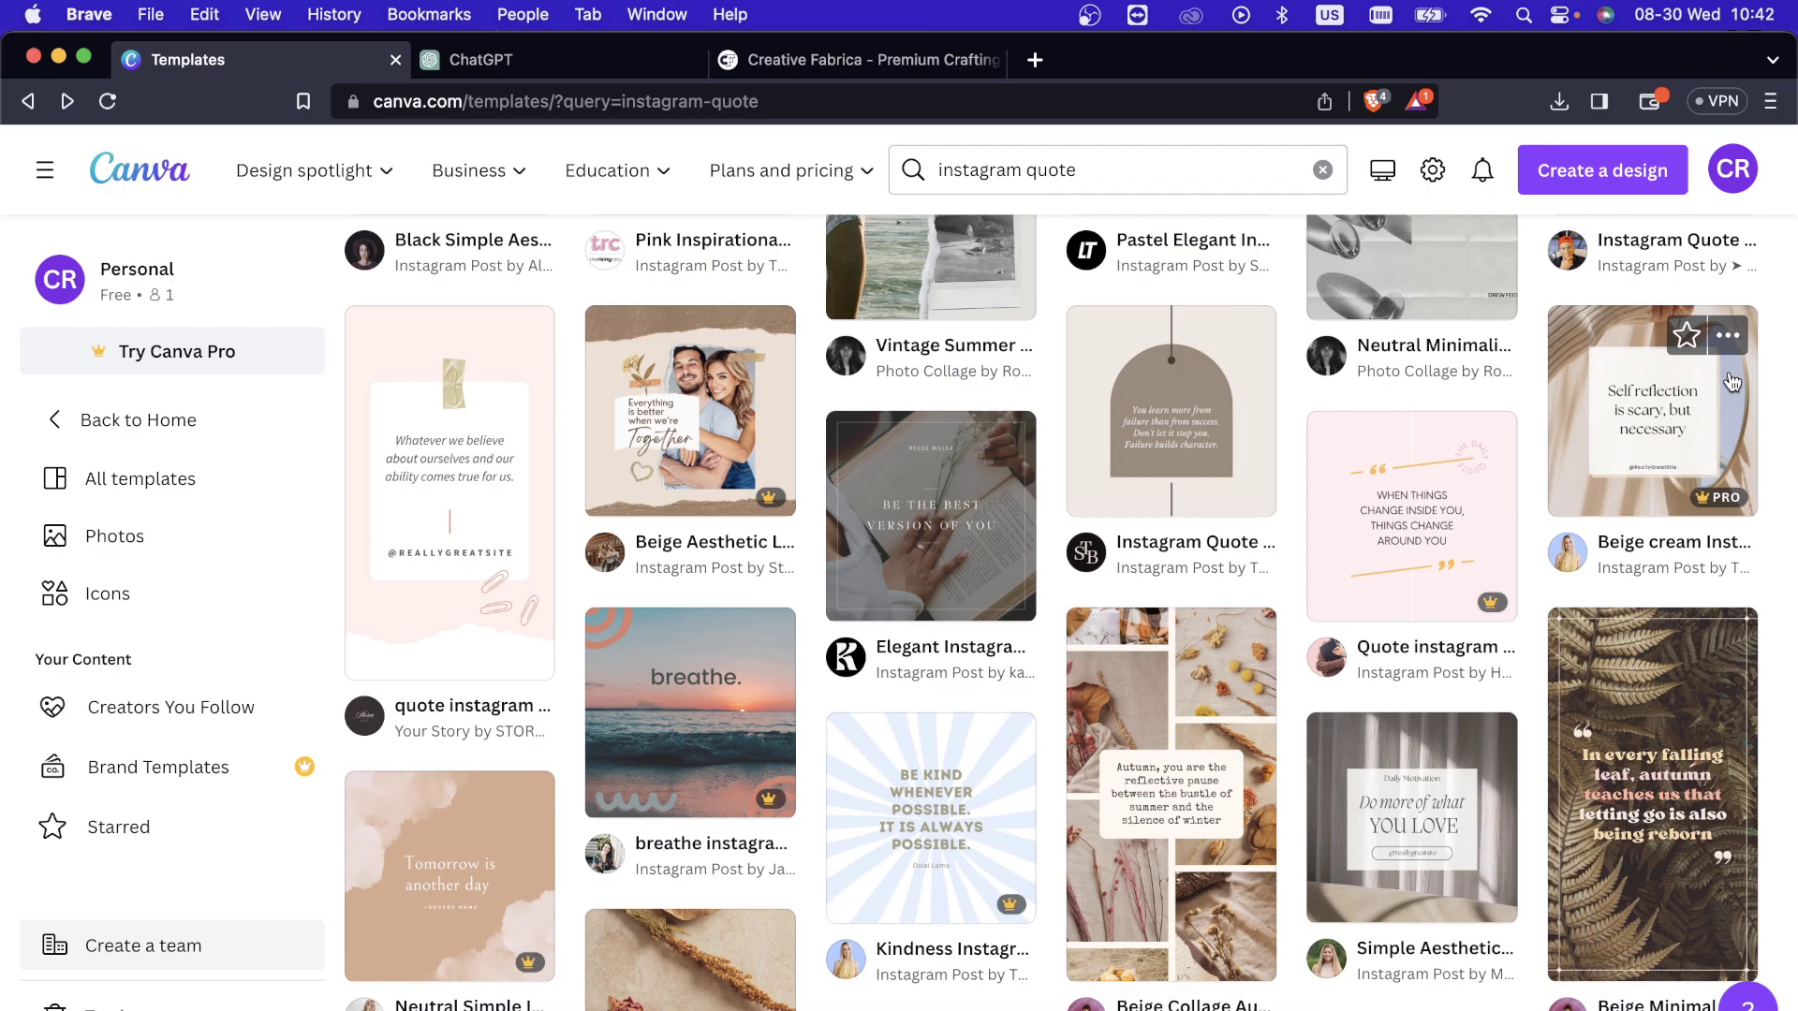
pyautogui.scroll(5, 1731, 380)
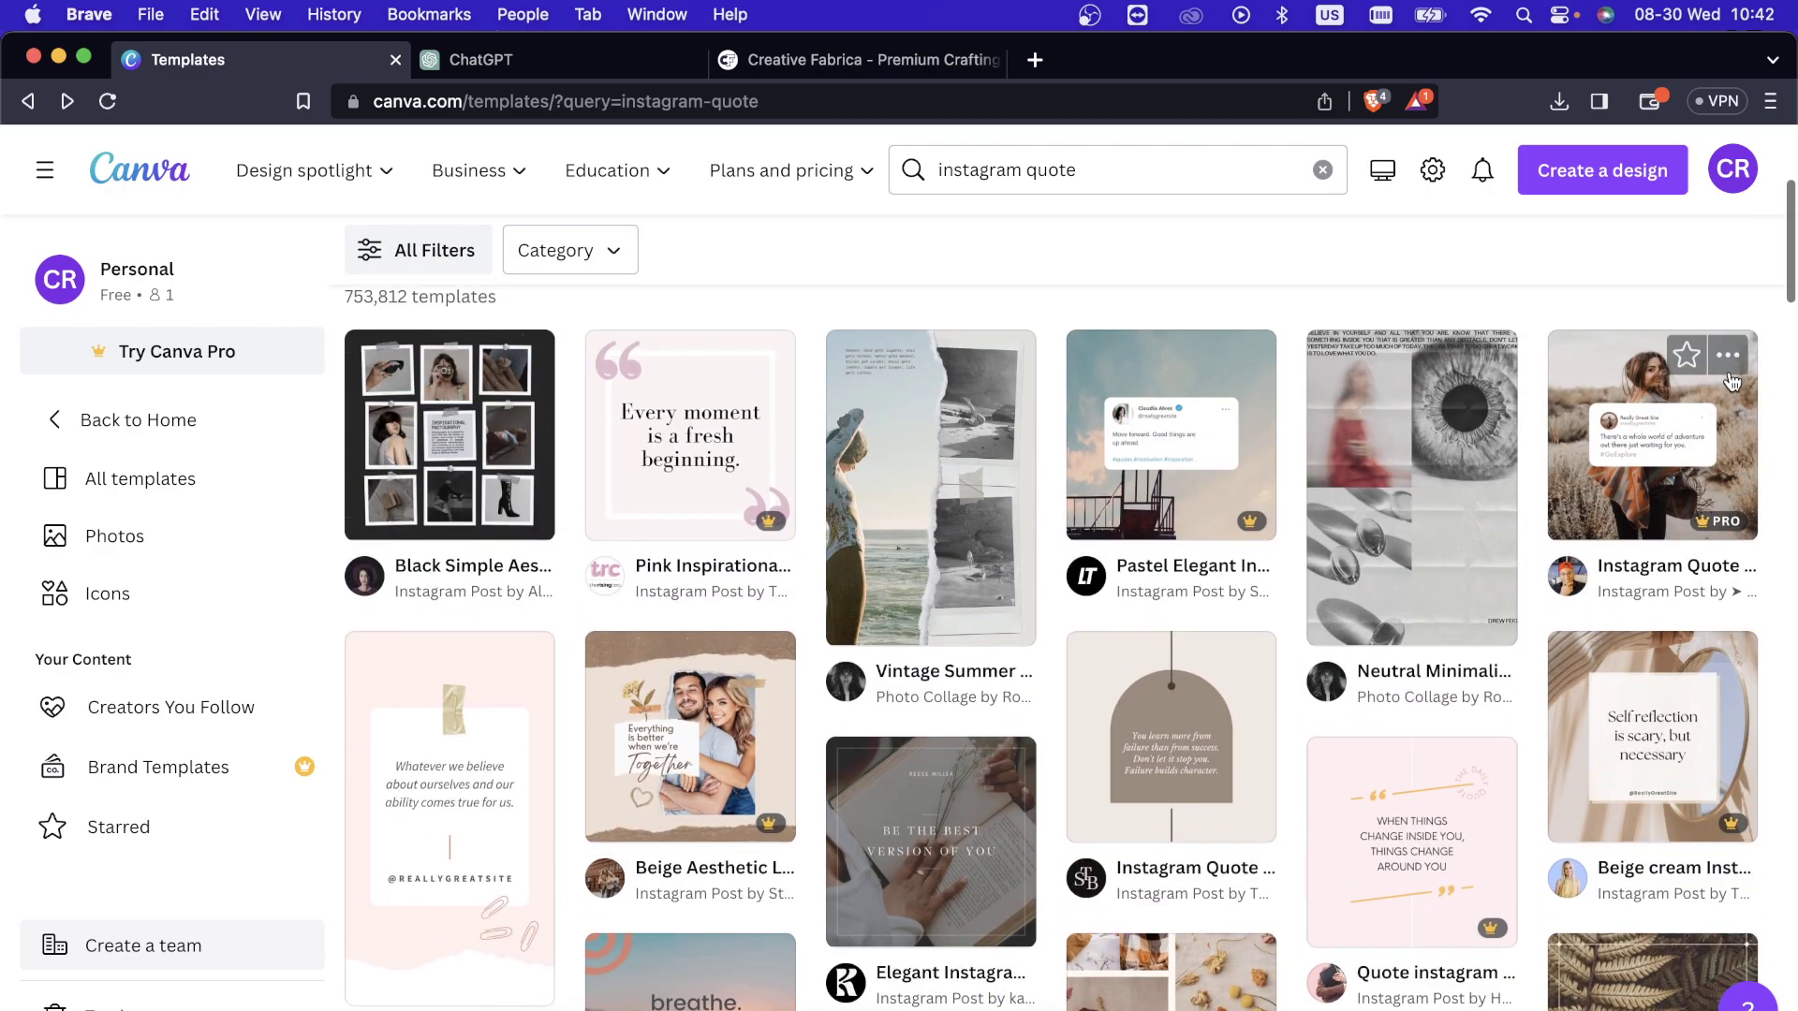
pyautogui.scroll(-15, 1728, 371)
pyautogui.scroll(-5, 1729, 369)
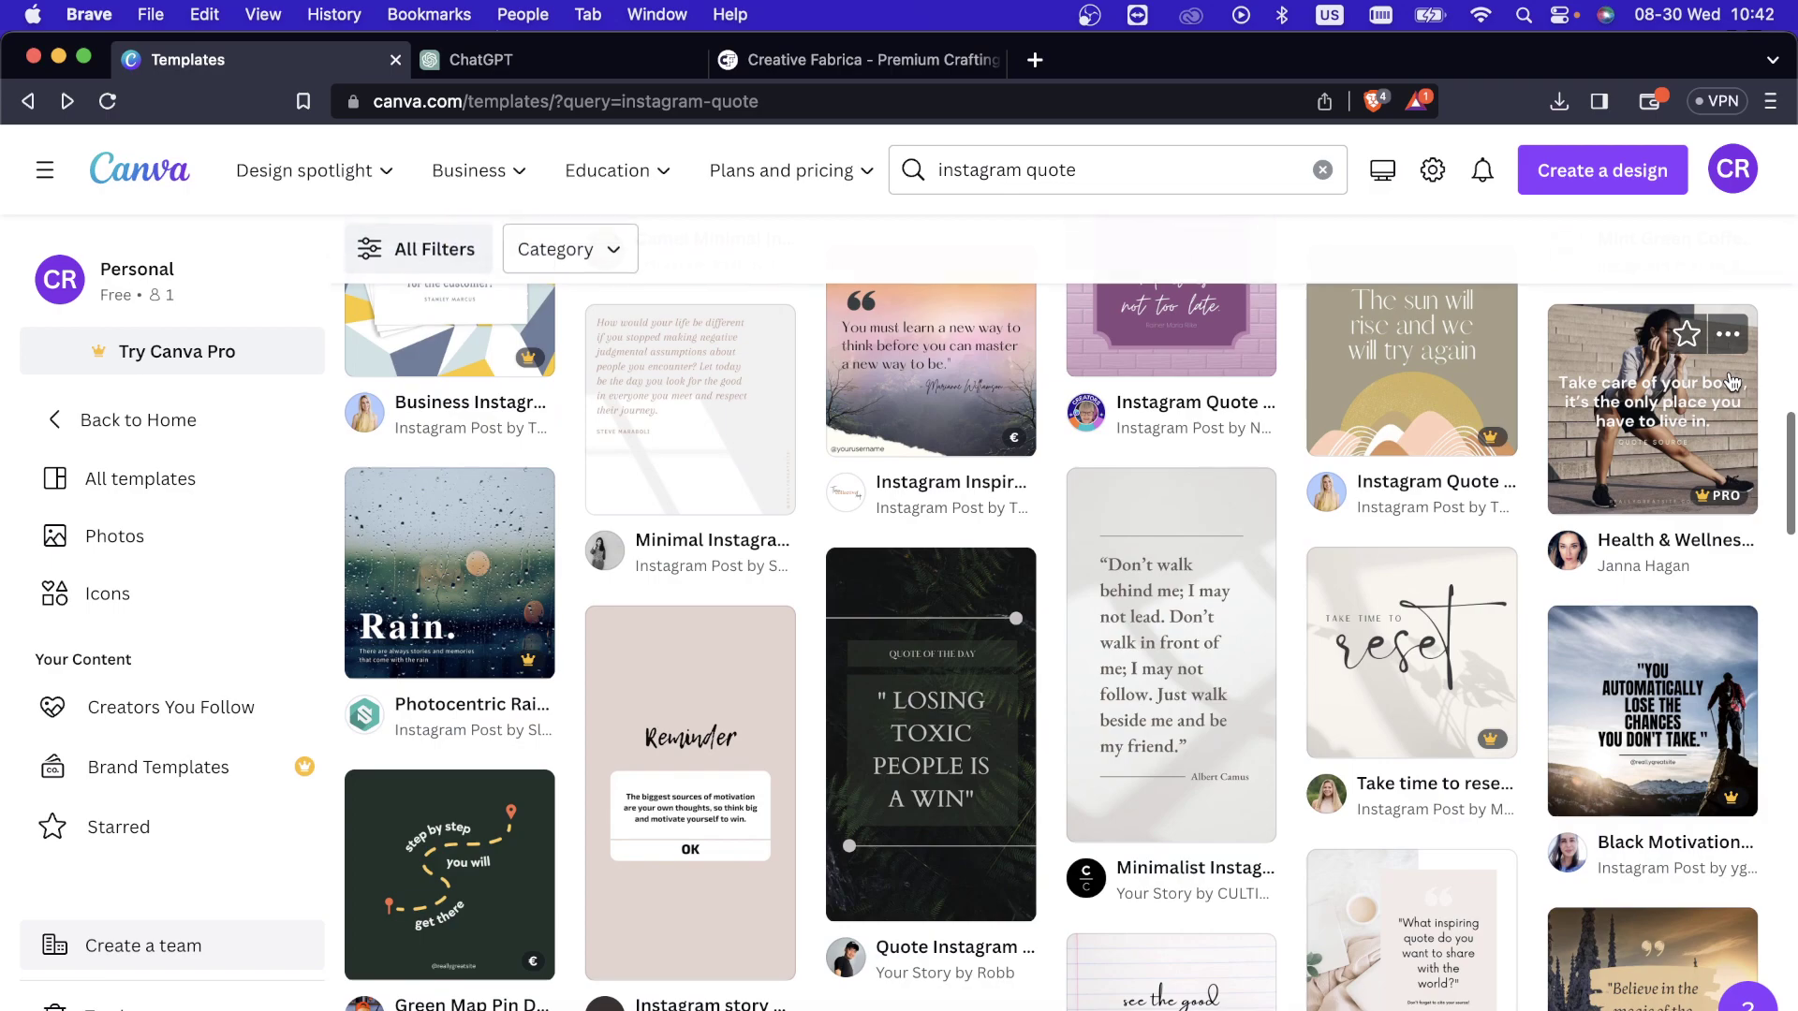
pyautogui.scroll(-4, 1731, 374)
pyautogui.scroll(-9, 1730, 375)
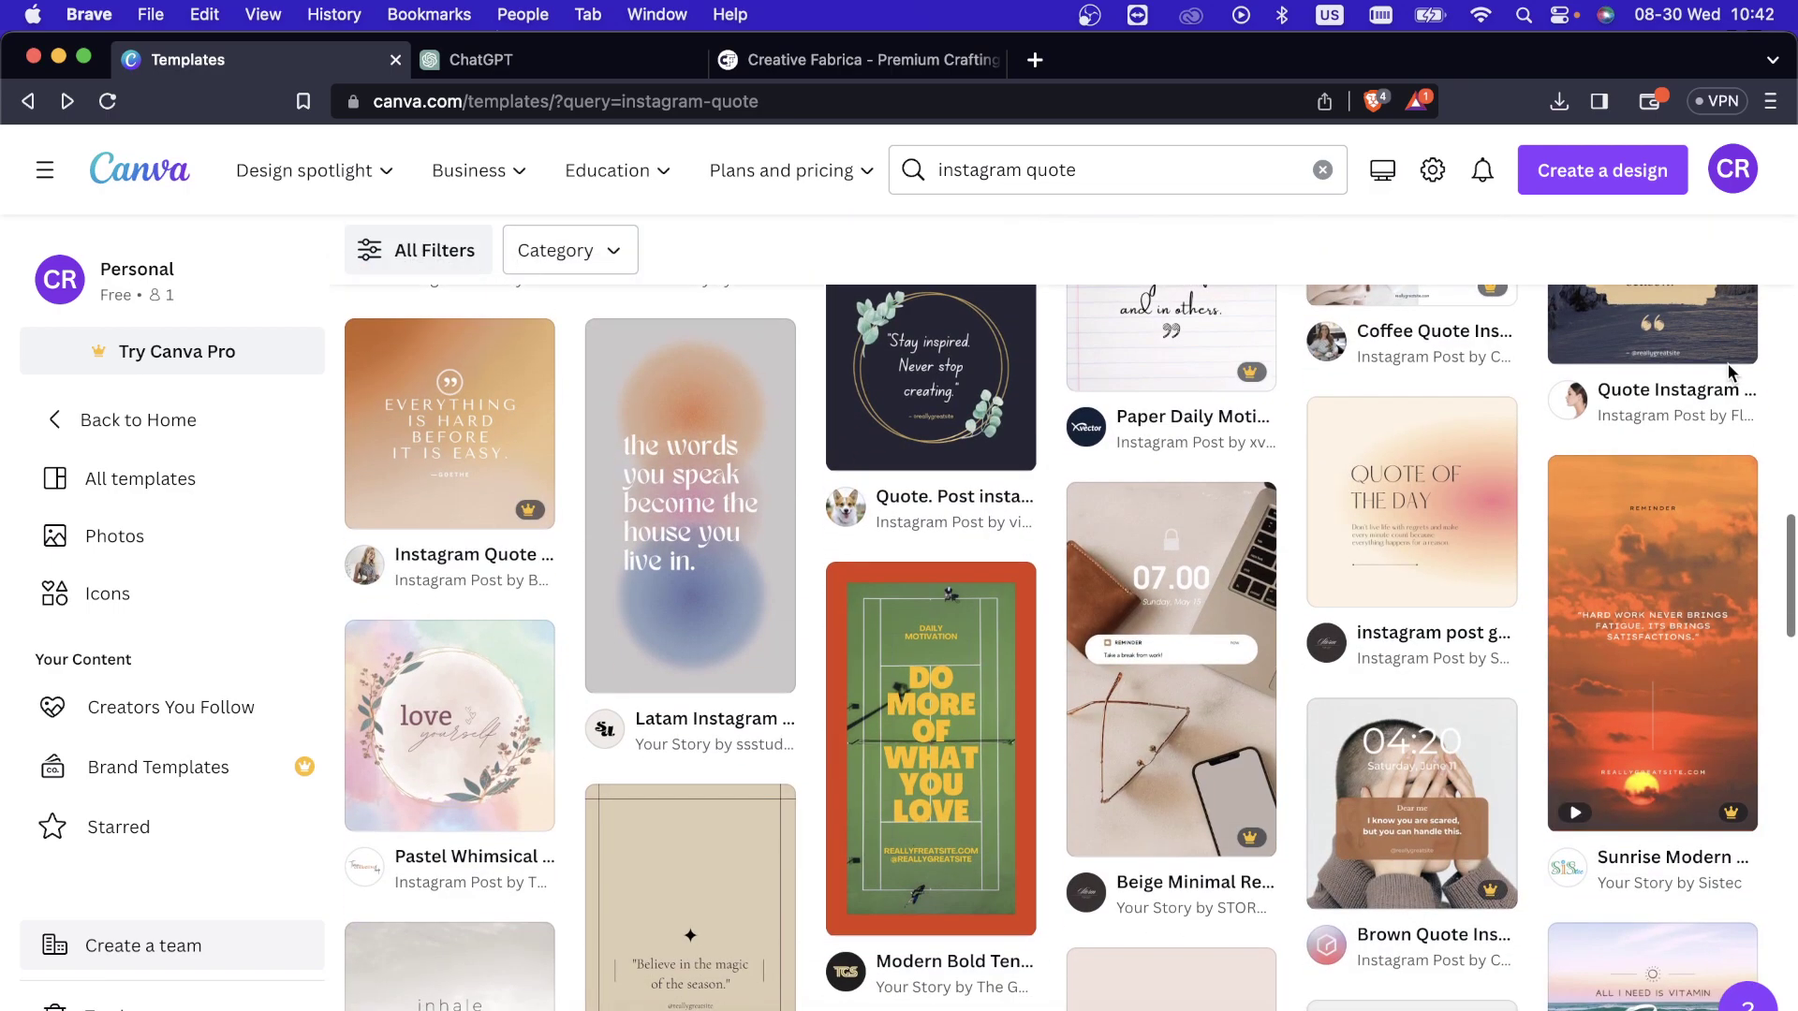
pyautogui.scroll(-3, 1730, 363)
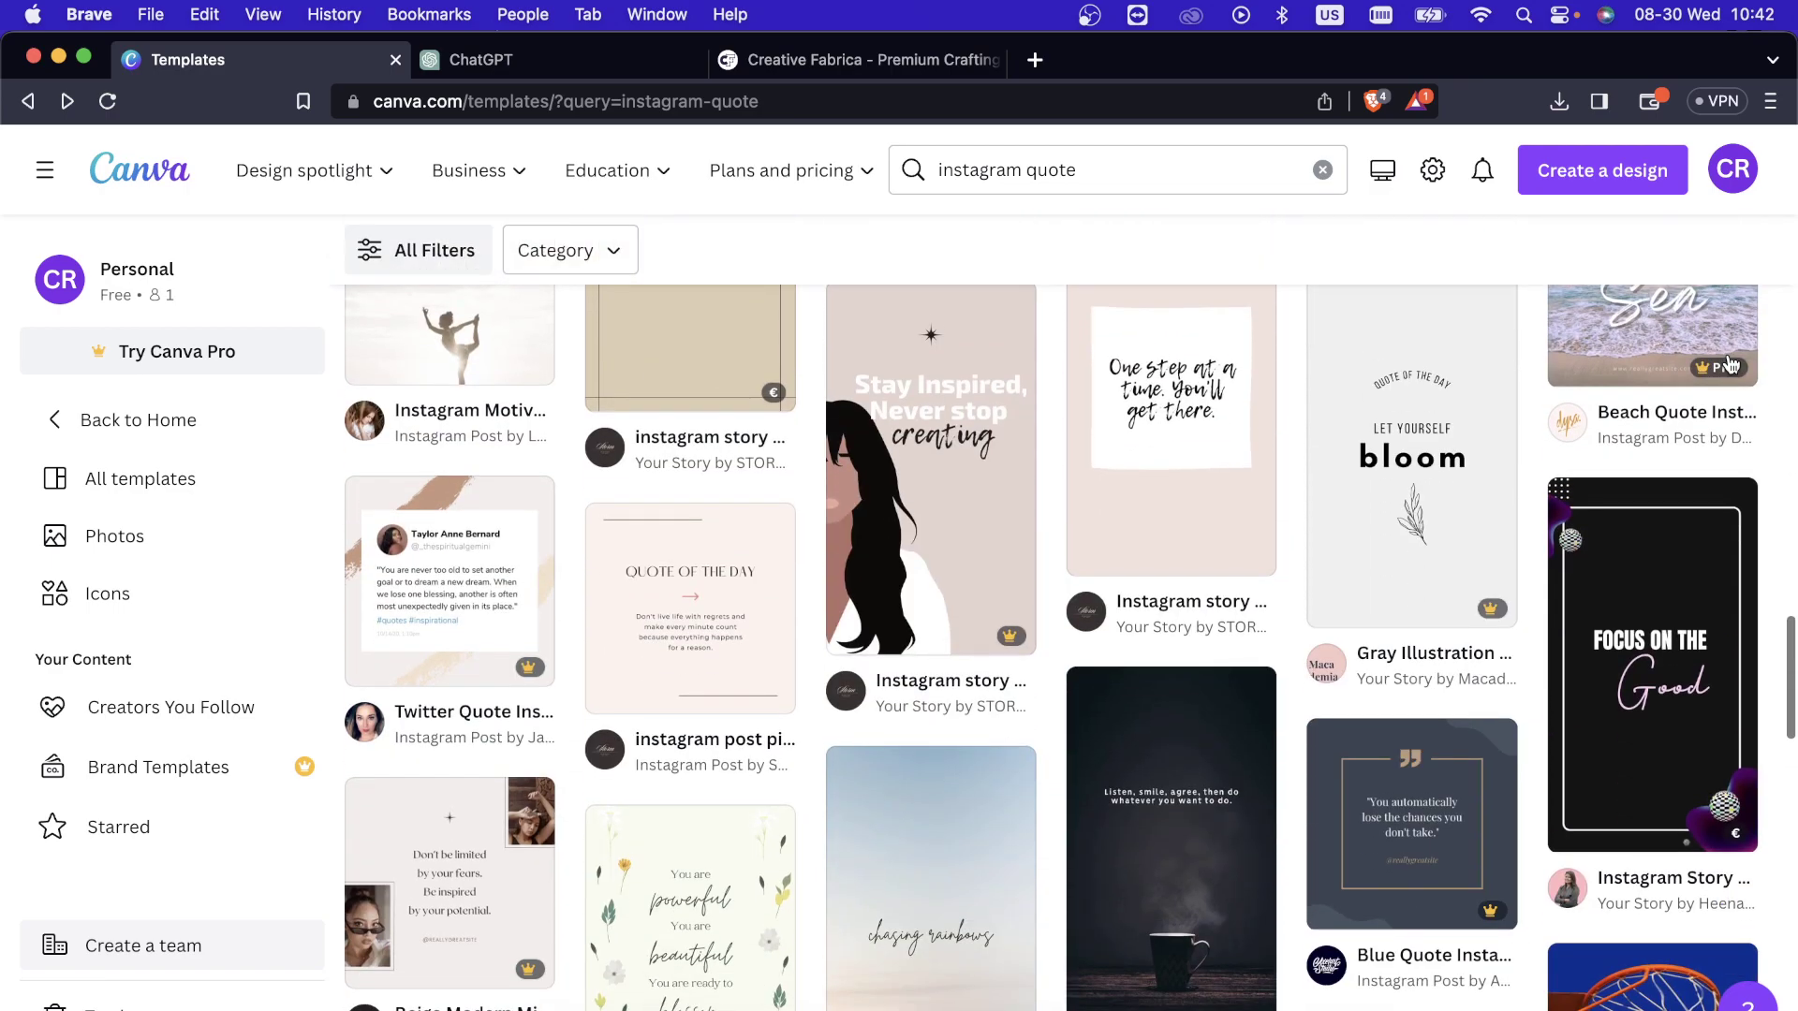
pyautogui.scroll(5, 1730, 365)
pyautogui.scroll(-13, 1730, 366)
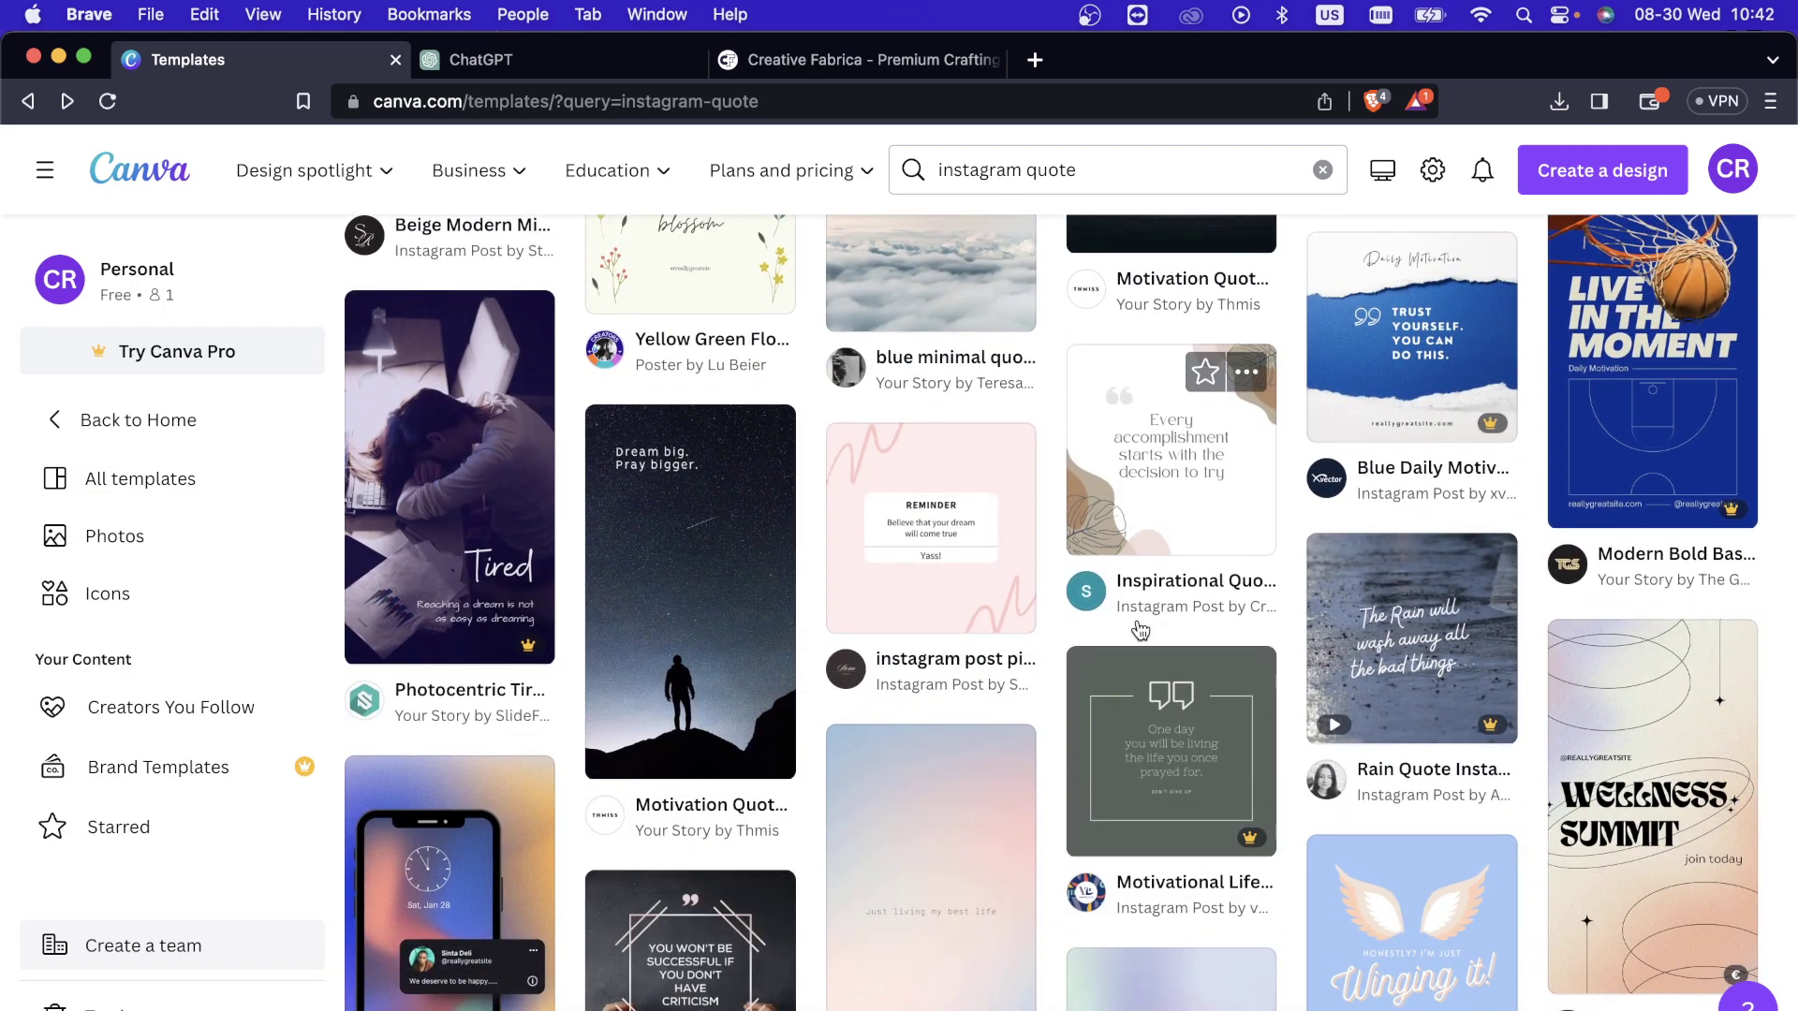
pyautogui.click(1161, 510)
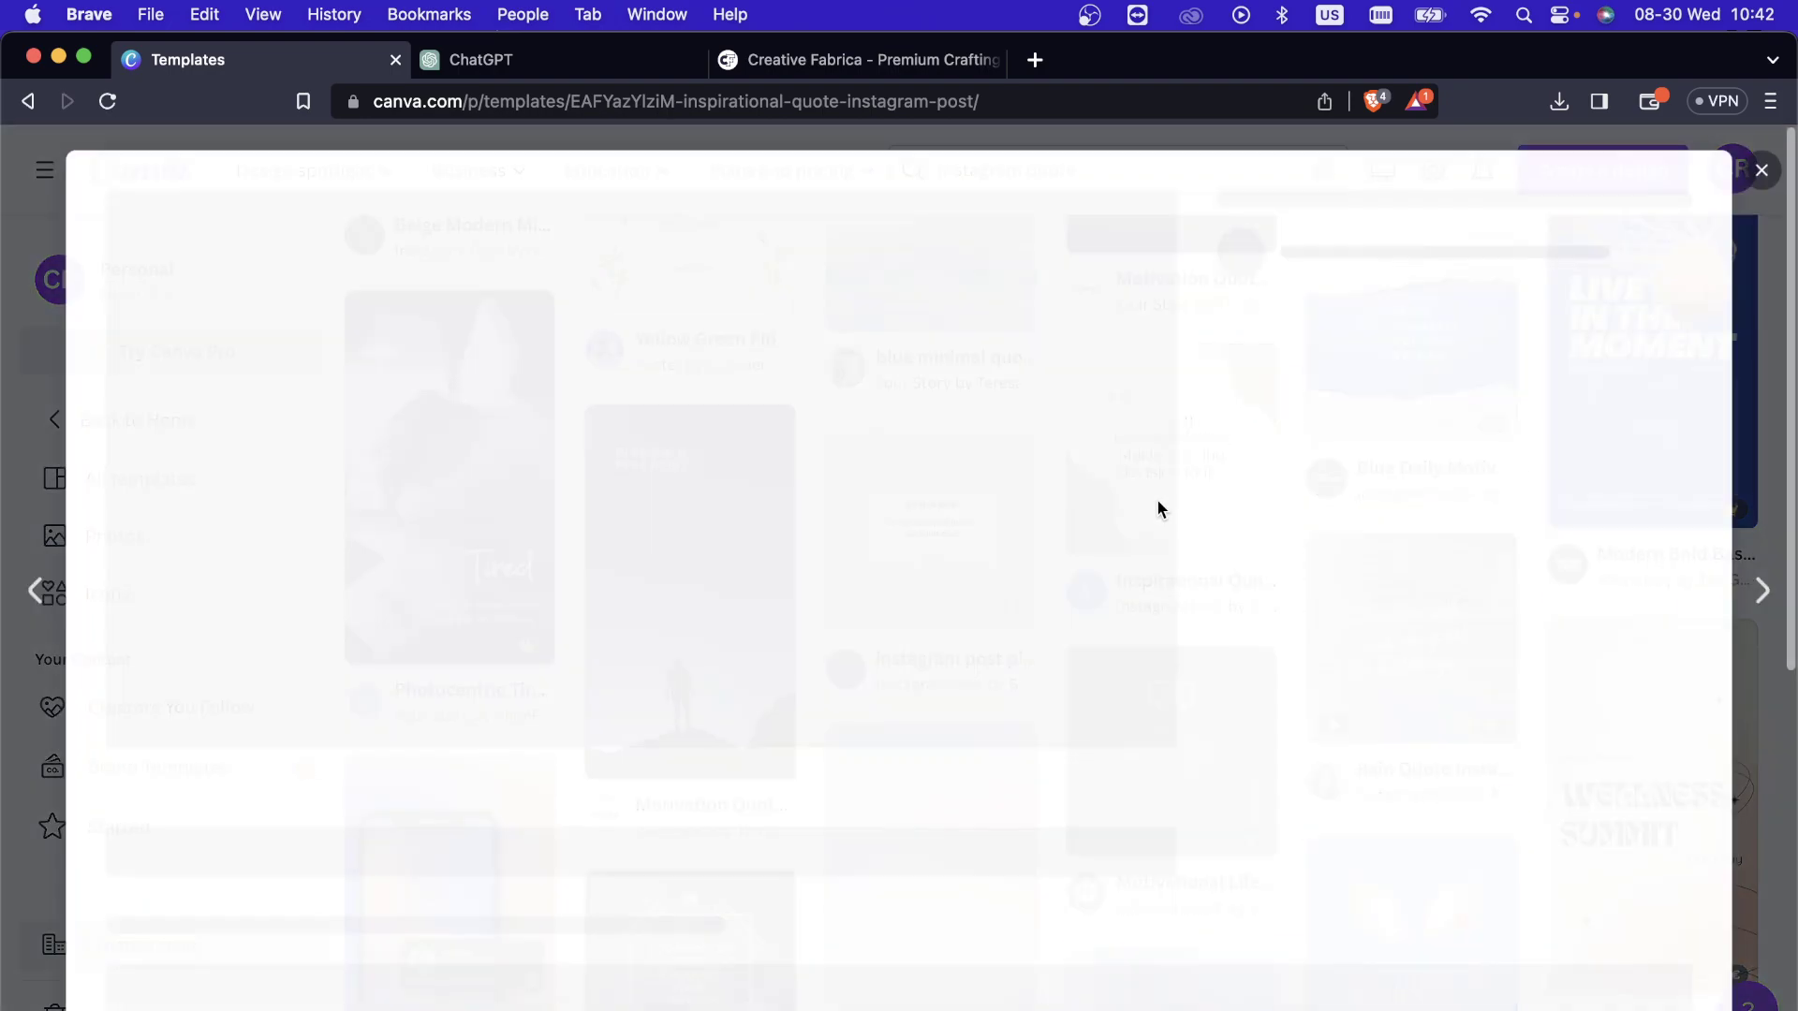
pyautogui.click(1319, 431)
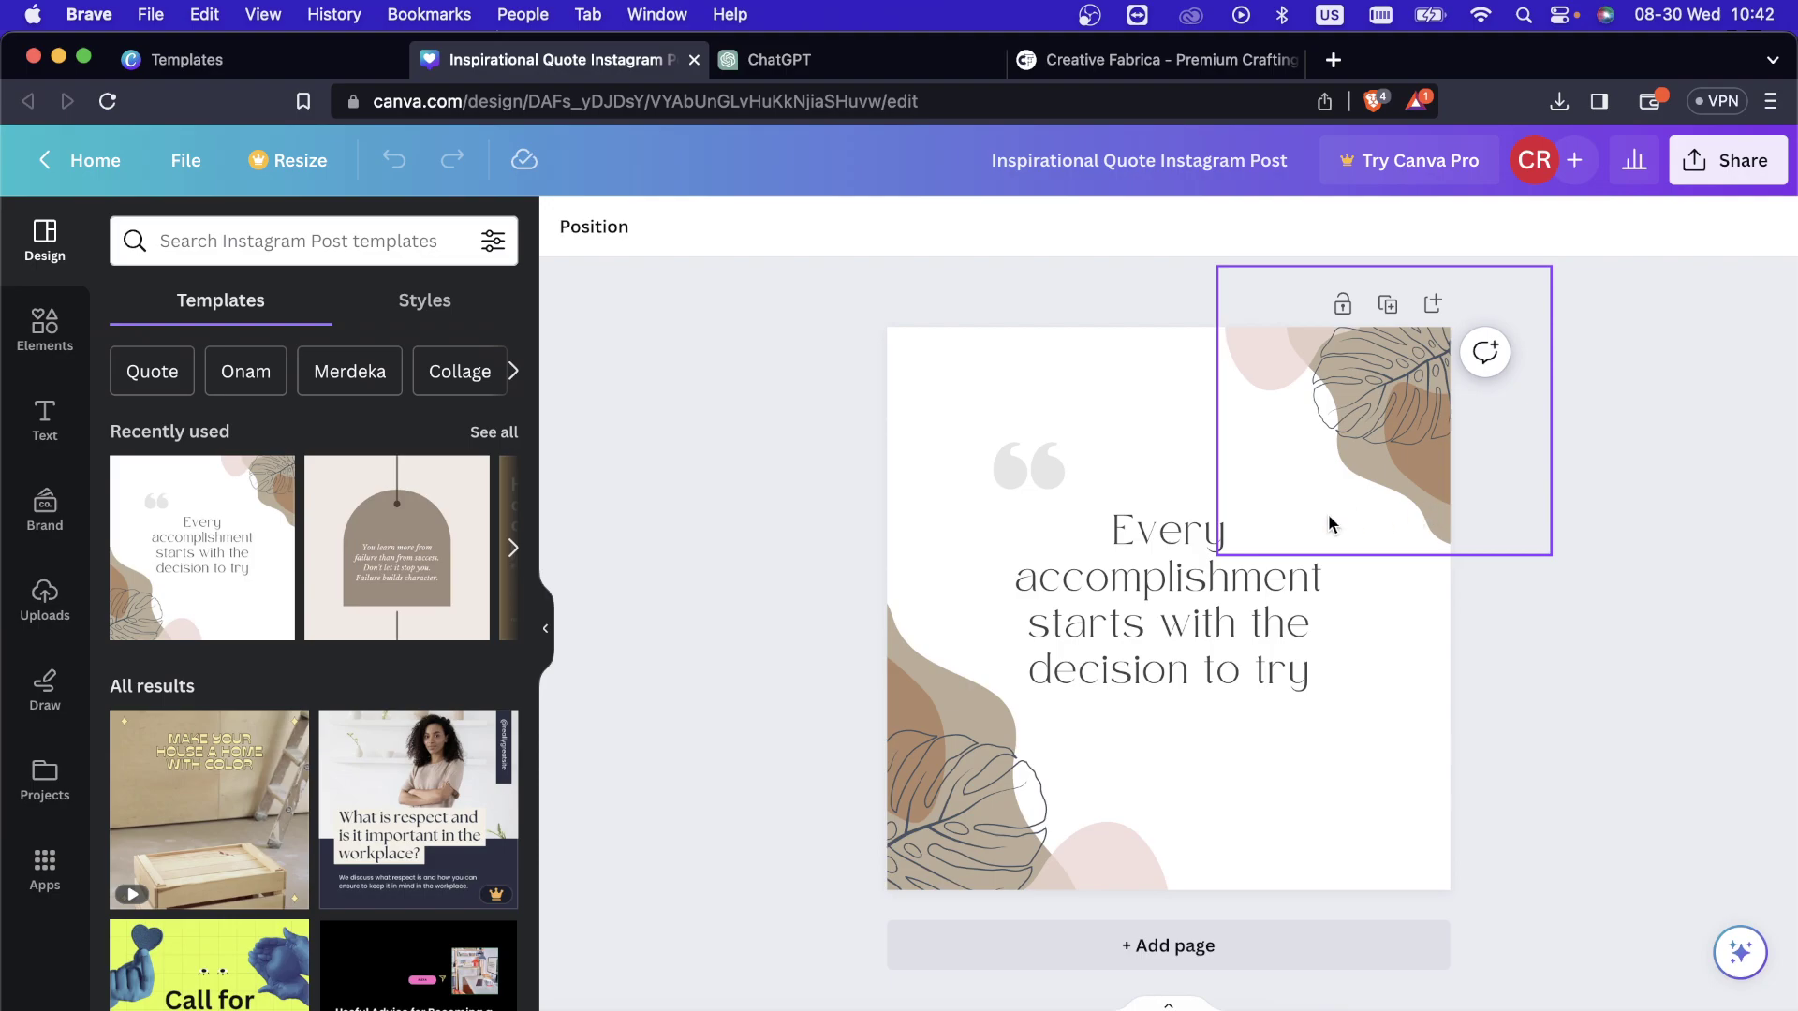
# Shrink the quote text to a font size of about 23,3 and keep it centred on the page.
pyautogui.click(1249, 554)
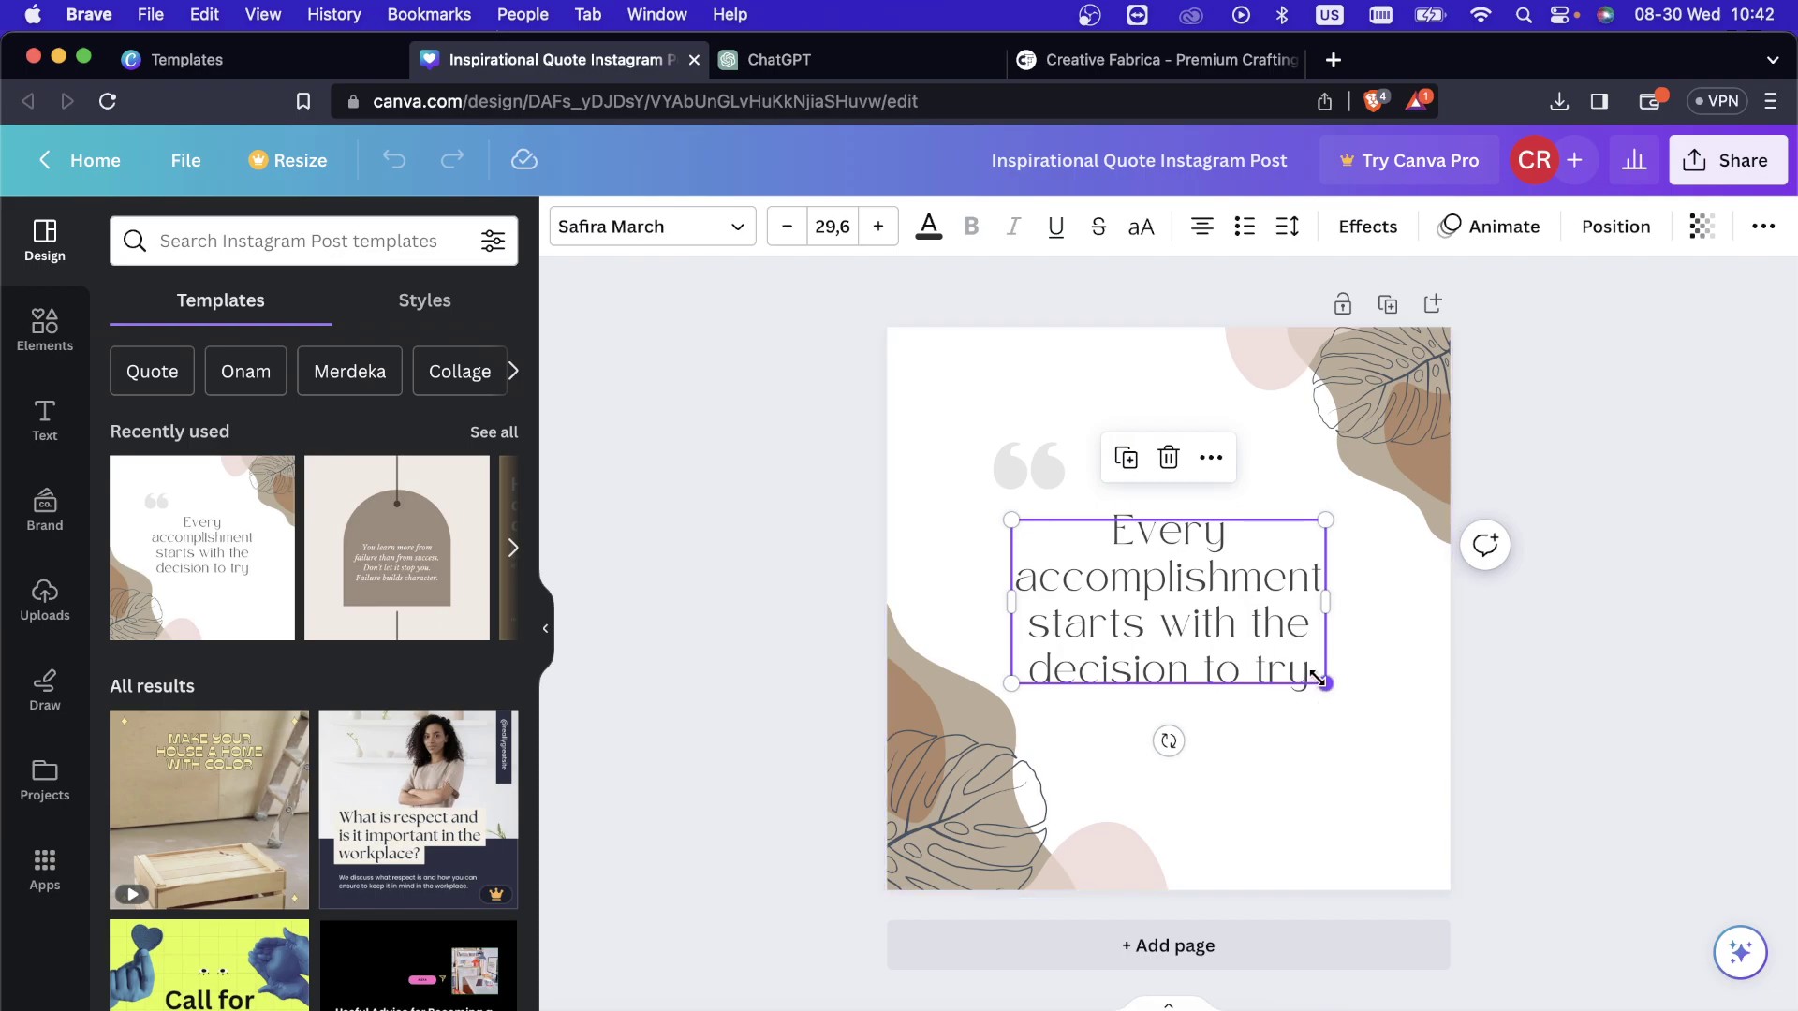
pyautogui.moveTo(1323, 682); pyautogui.dragTo(1260, 649)
pyautogui.moveTo(1198, 595); pyautogui.dragTo(1231, 590)
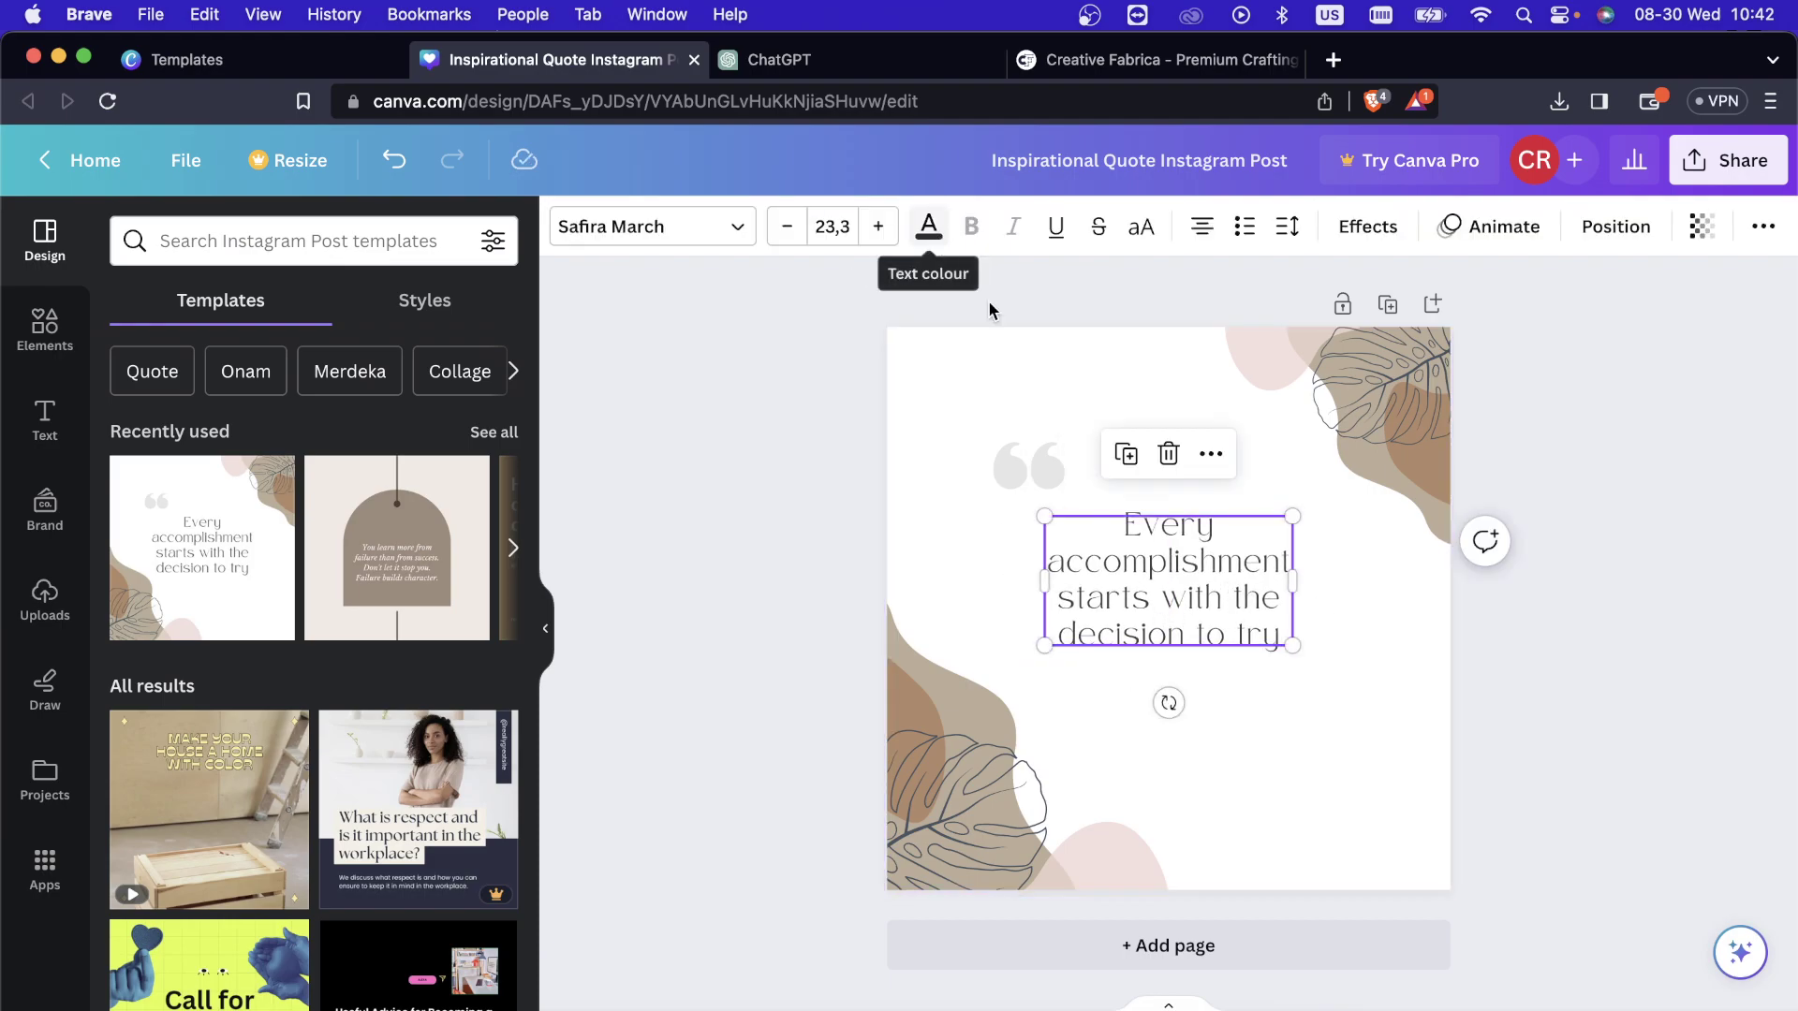
pyautogui.moveTo(1178, 600); pyautogui.dragTo(1178, 757)
pyautogui.doubleClick(1178, 756)
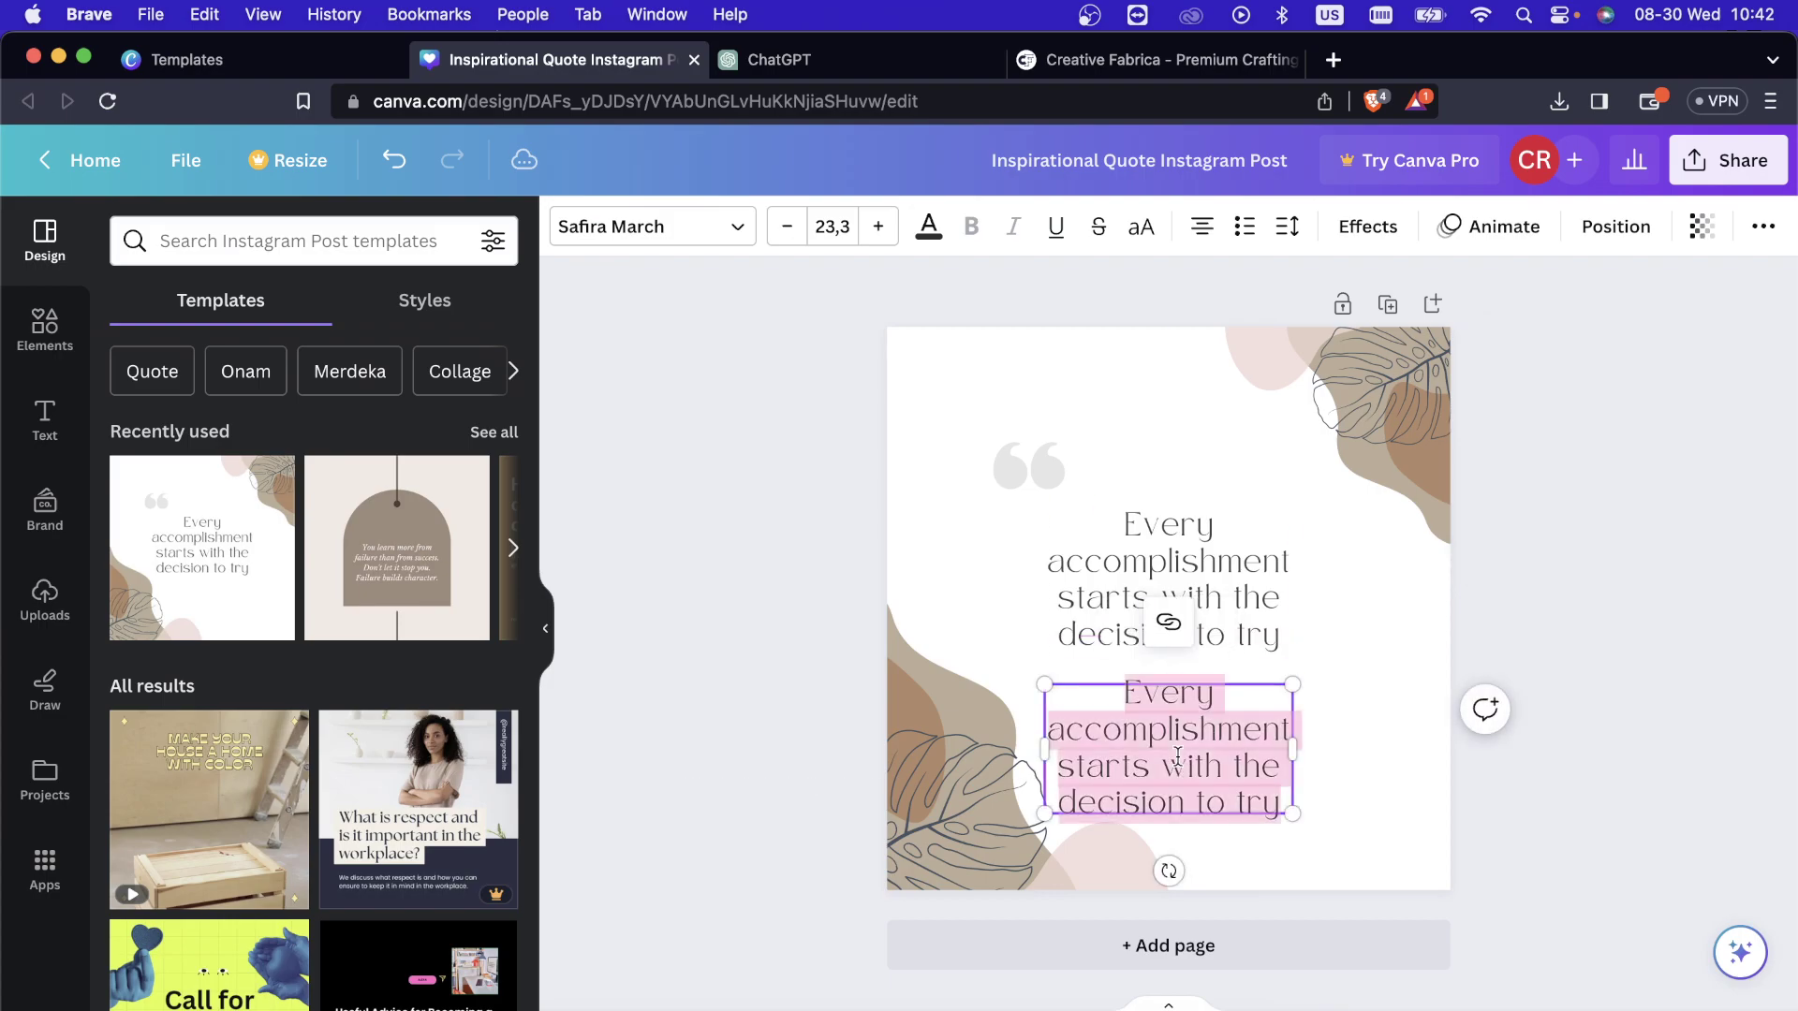
pyautogui.write('@')
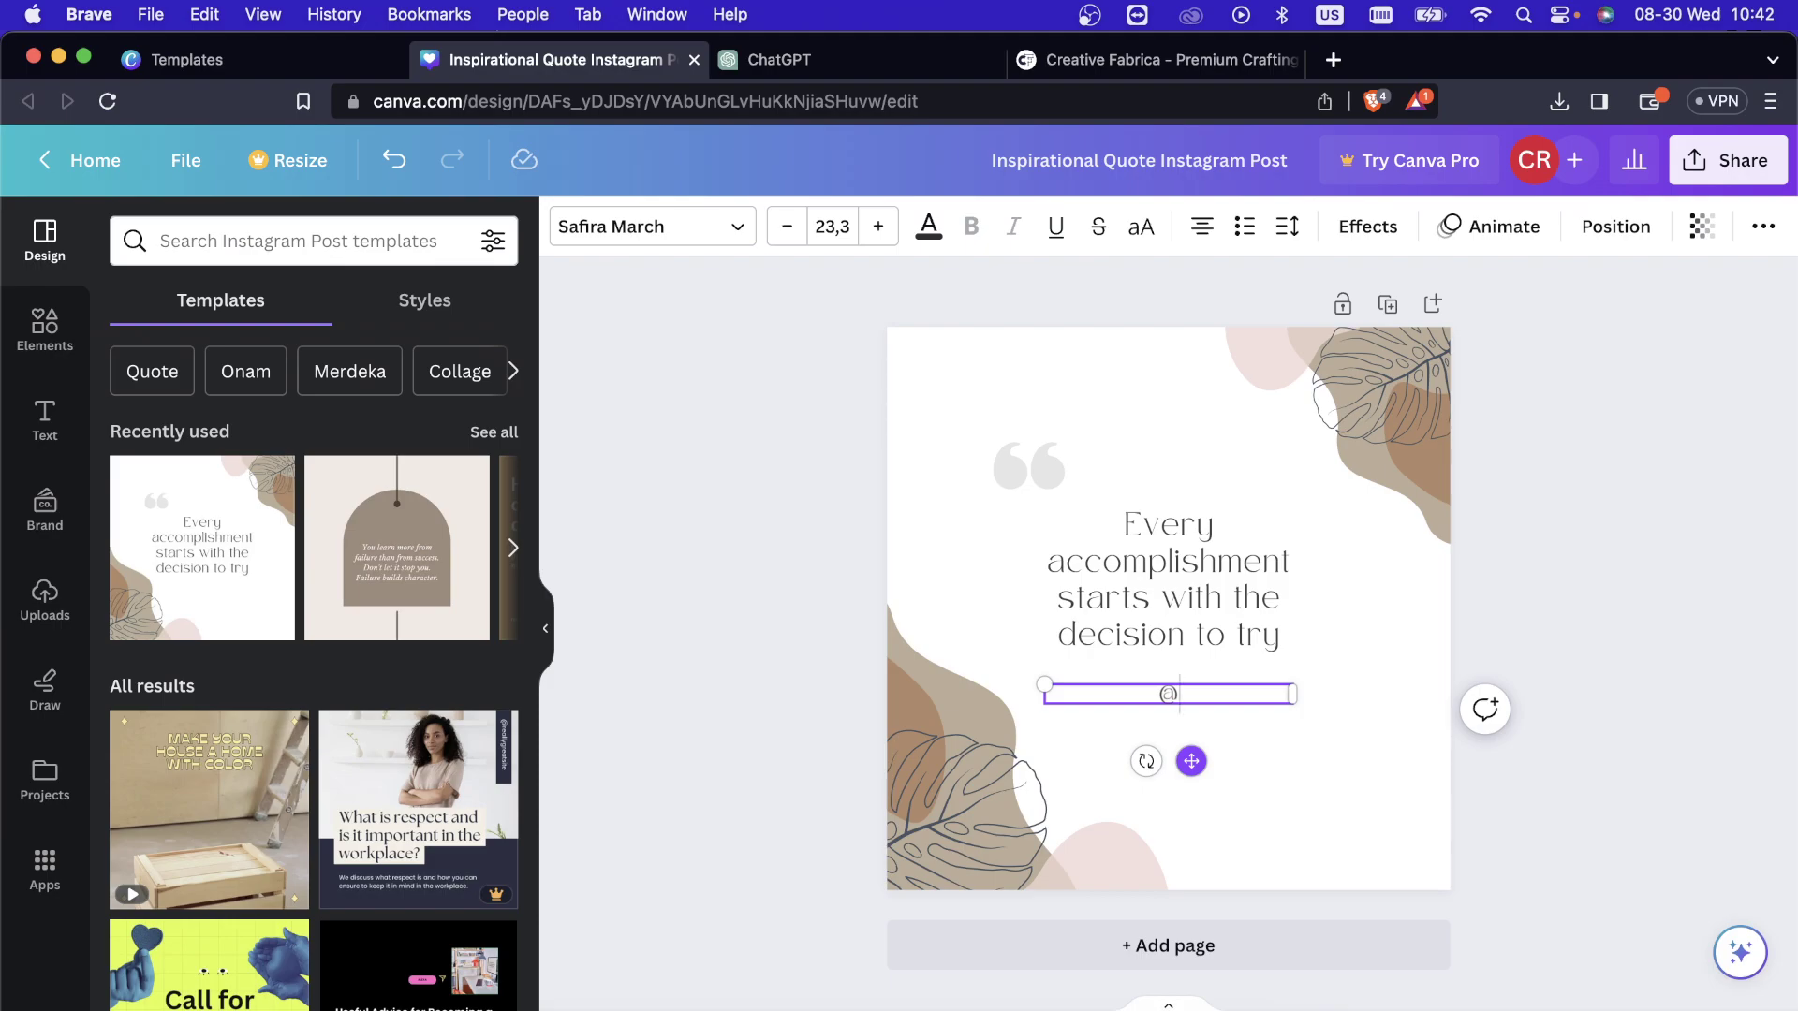
pyautogui.write('hairsalon')
pyautogui.click(1309, 786)
pyautogui.click(1285, 698)
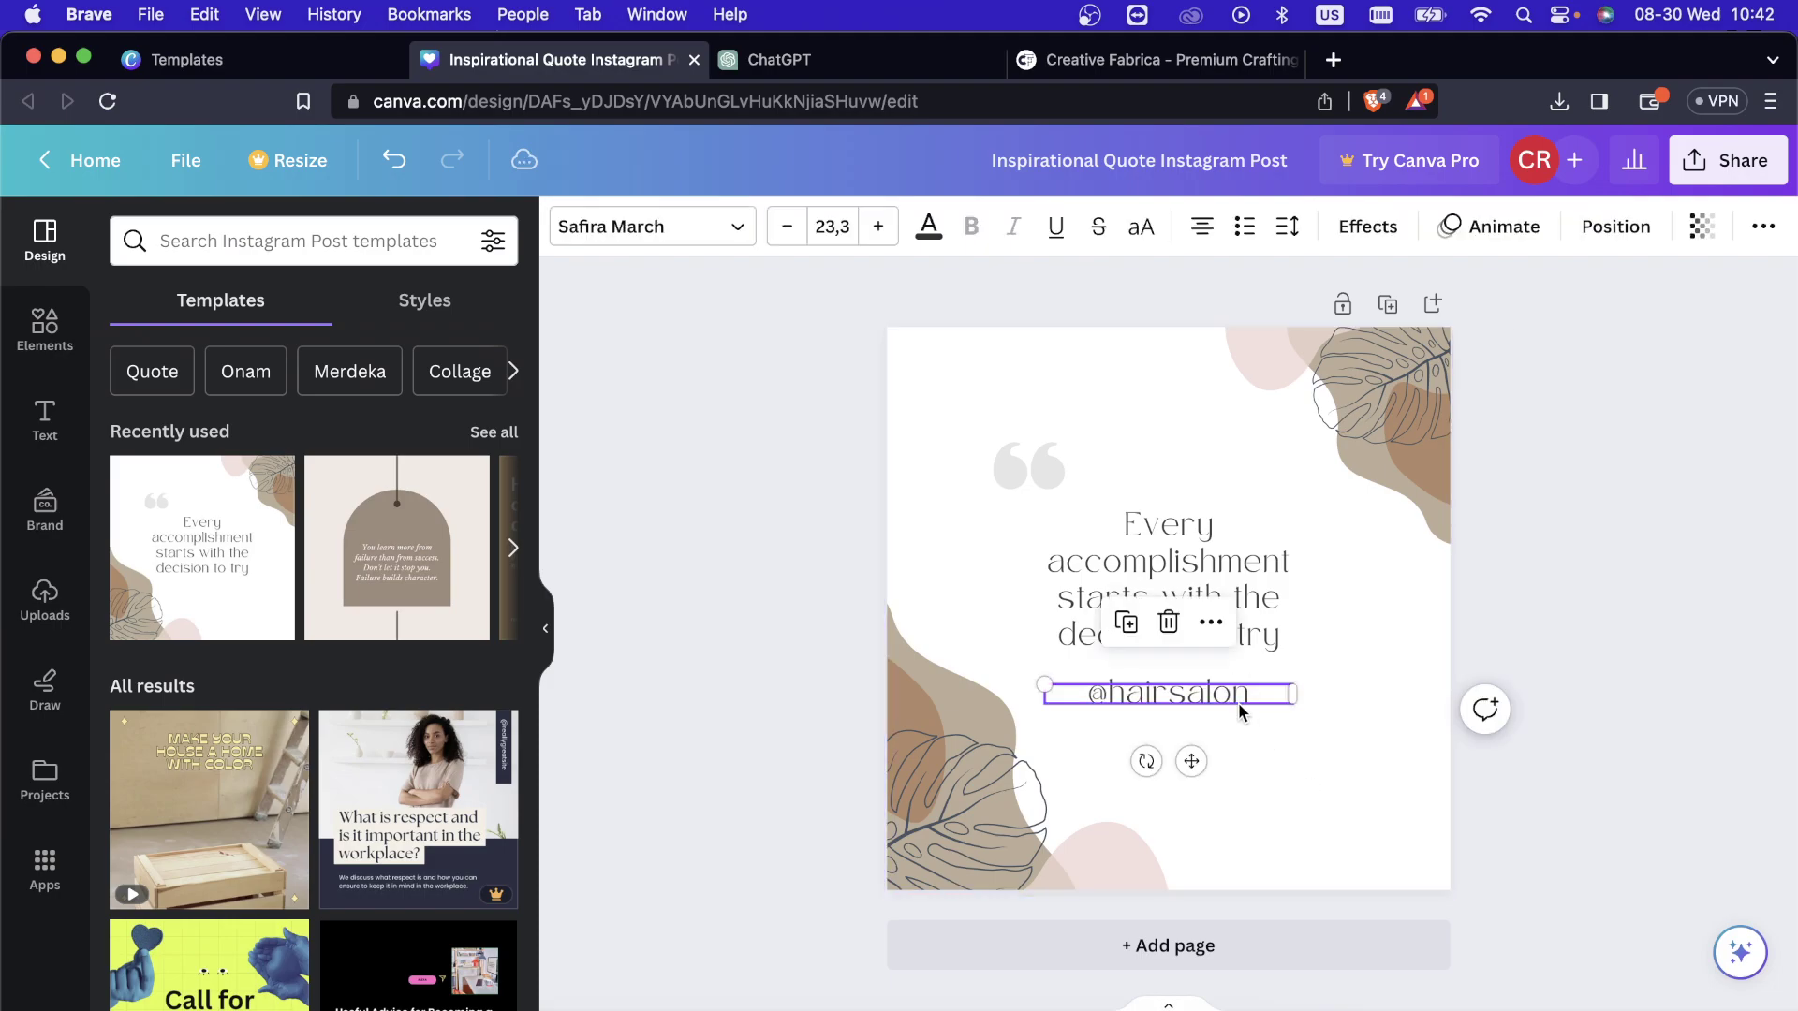
pyautogui.moveTo(1290, 702); pyautogui.dragTo(1227, 701)
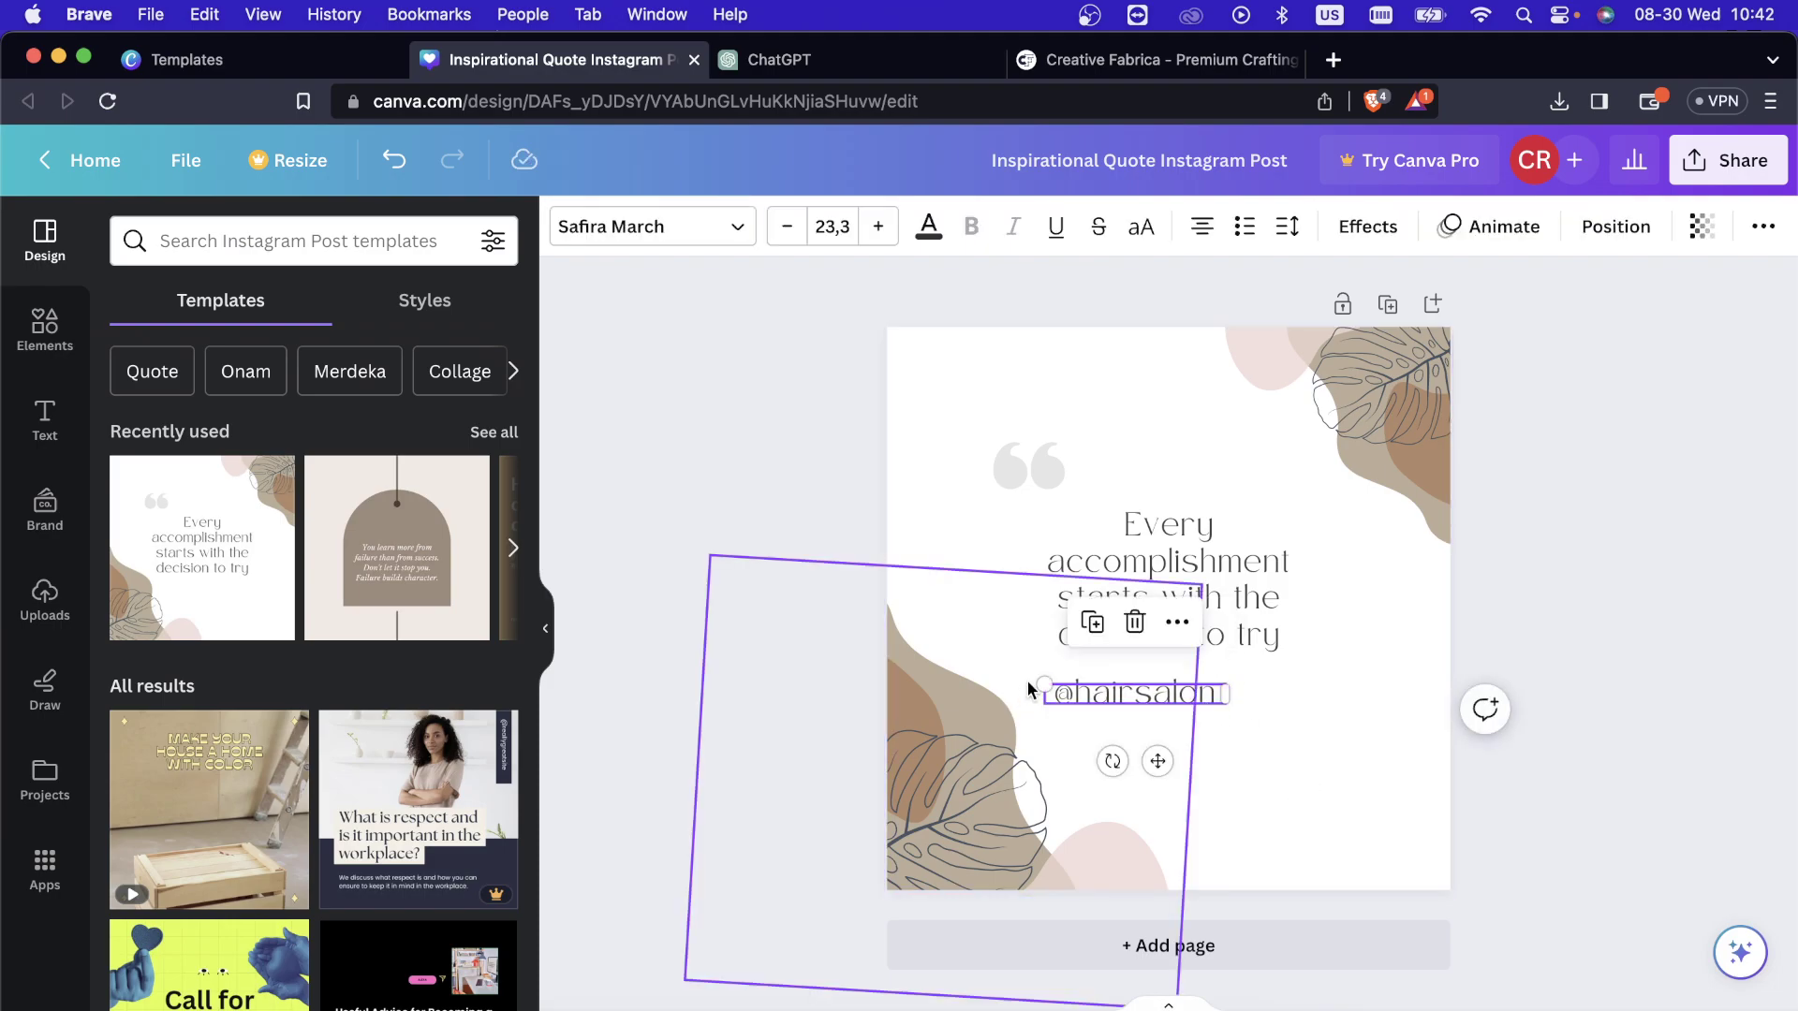
pyautogui.moveTo(1039, 678); pyautogui.dragTo(1082, 688)
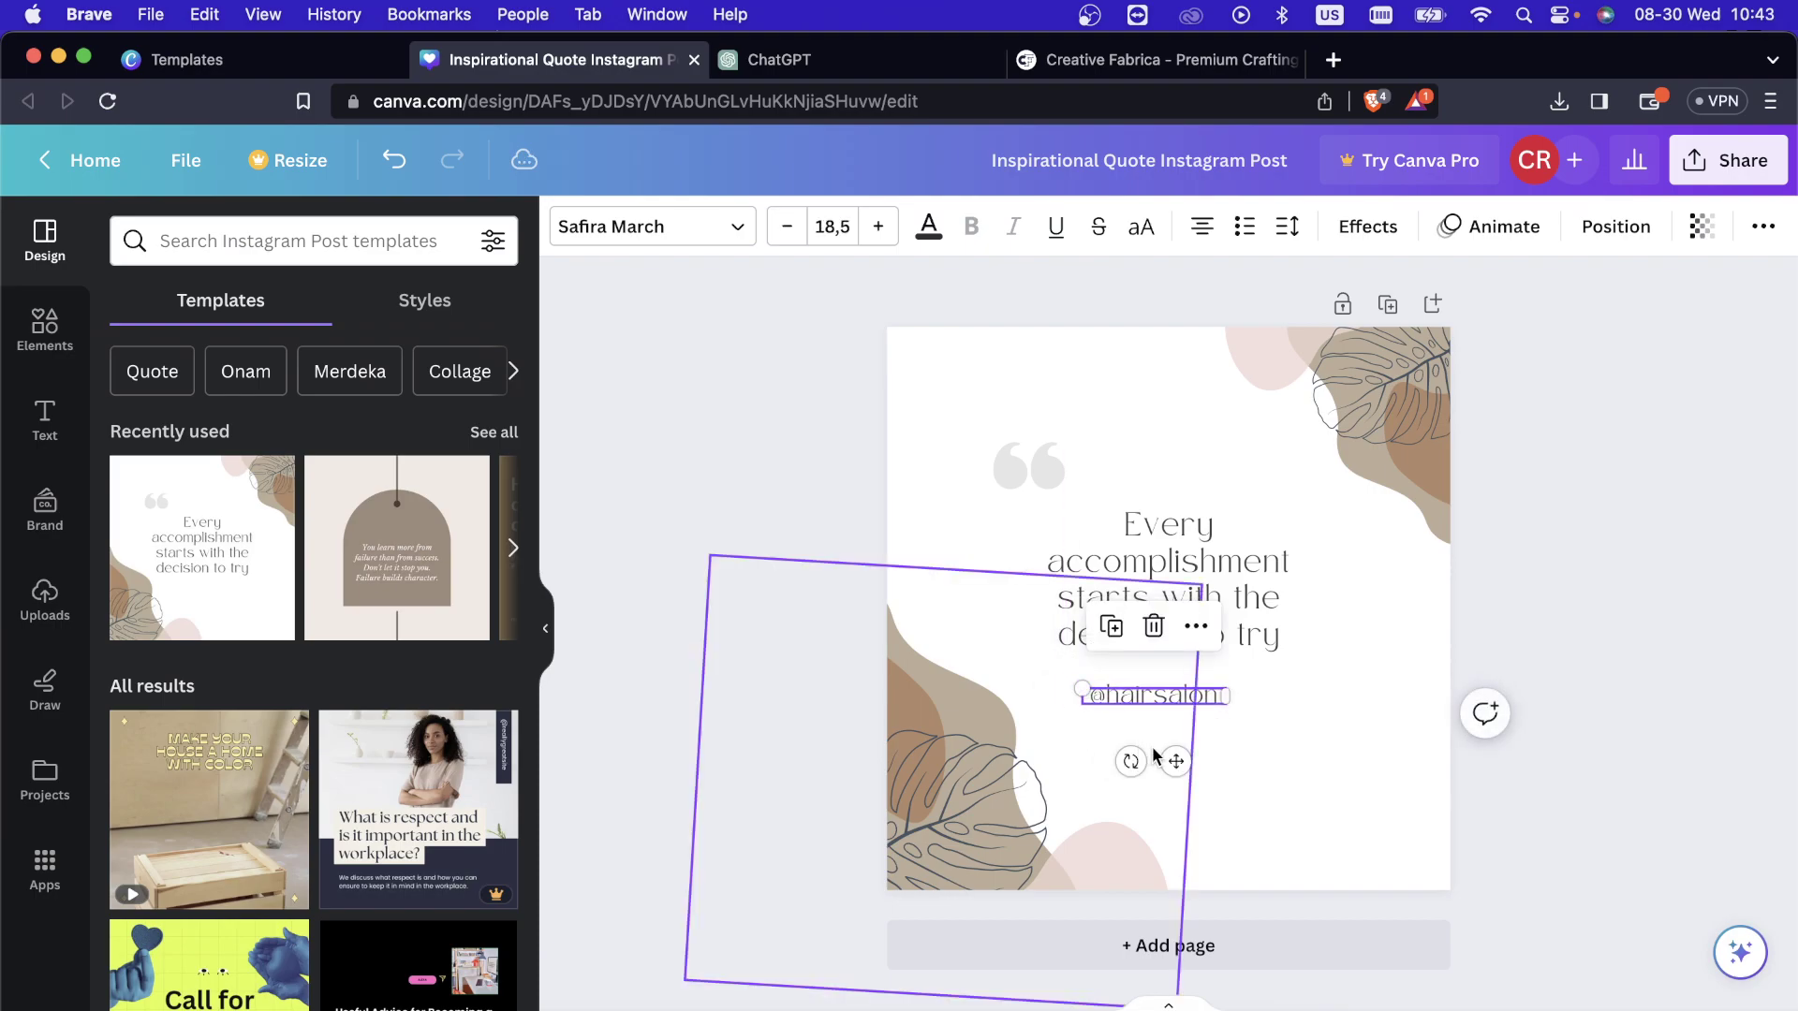
pyautogui.moveTo(1168, 755); pyautogui.dragTo(1171, 868)
pyautogui.click(1308, 867)
pyautogui.moveTo(1170, 807); pyautogui.dragTo(1338, 841)
pyautogui.moveTo(1029, 451); pyautogui.dragTo(1026, 504)
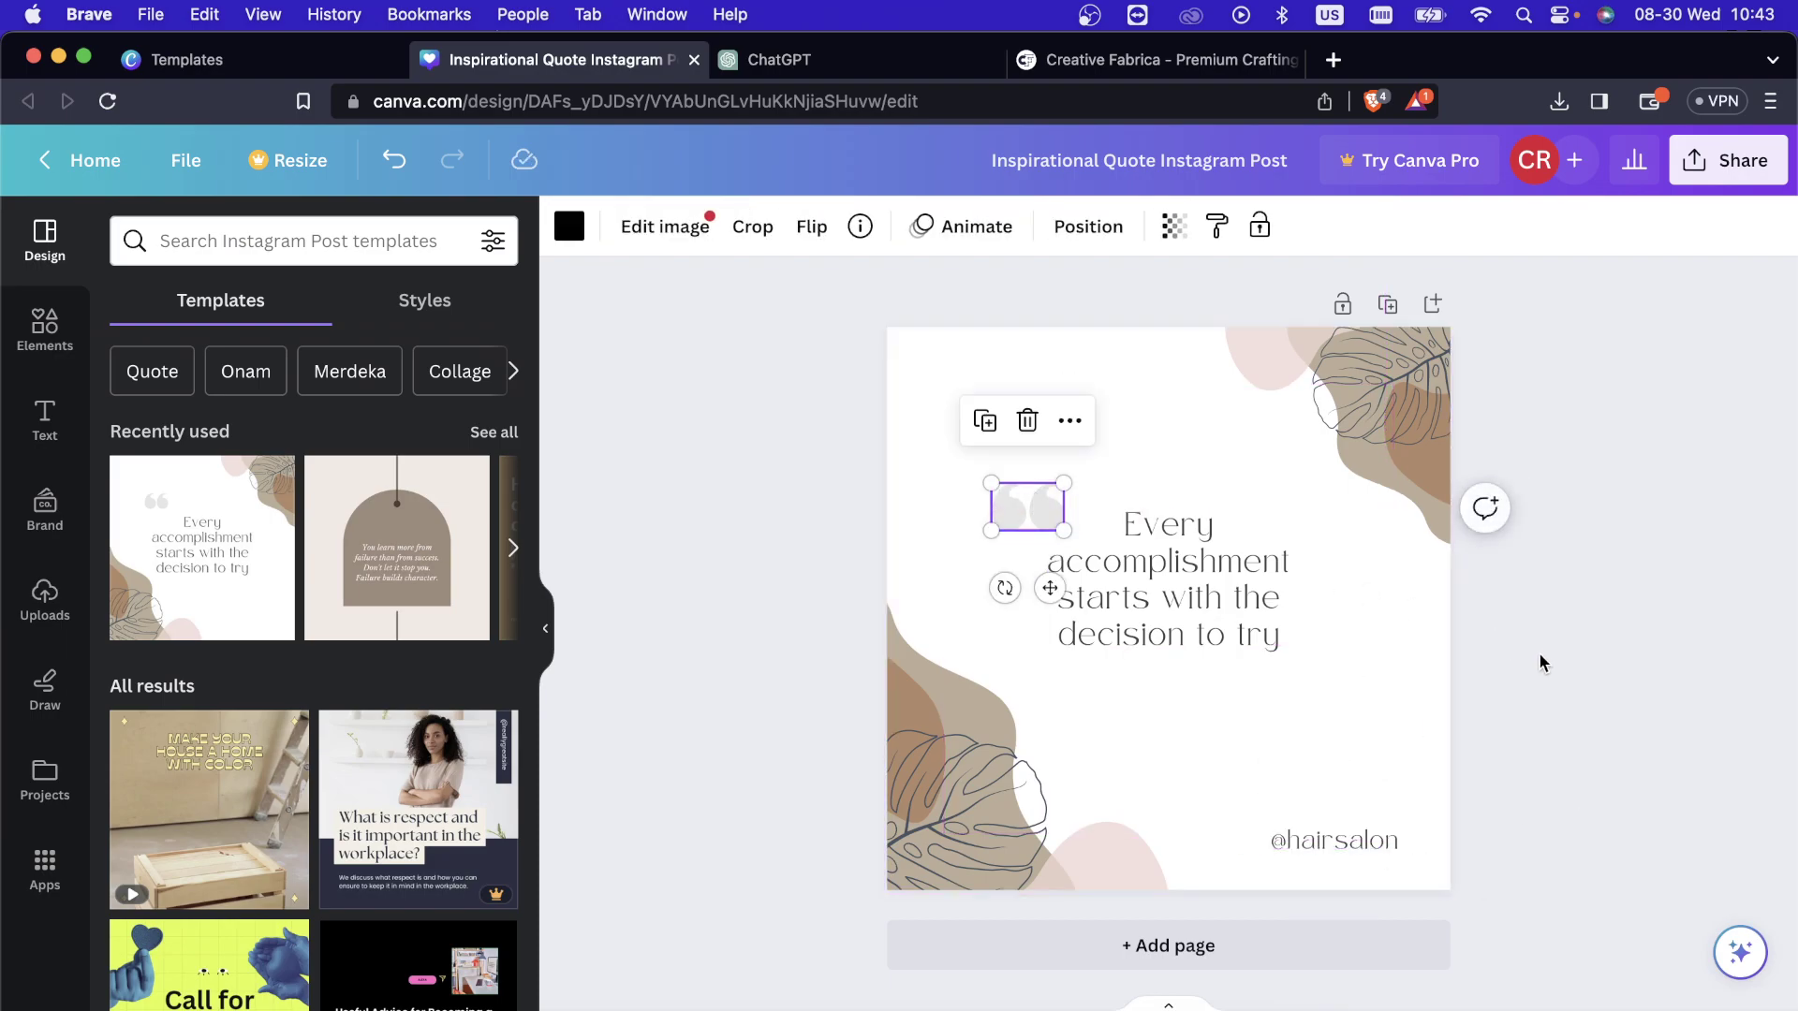
pyautogui.click(1348, 823)
pyautogui.click(1358, 838)
pyautogui.moveTo(1348, 824); pyautogui.dragTo(1035, 392)
pyautogui.doubleClick(1038, 391)
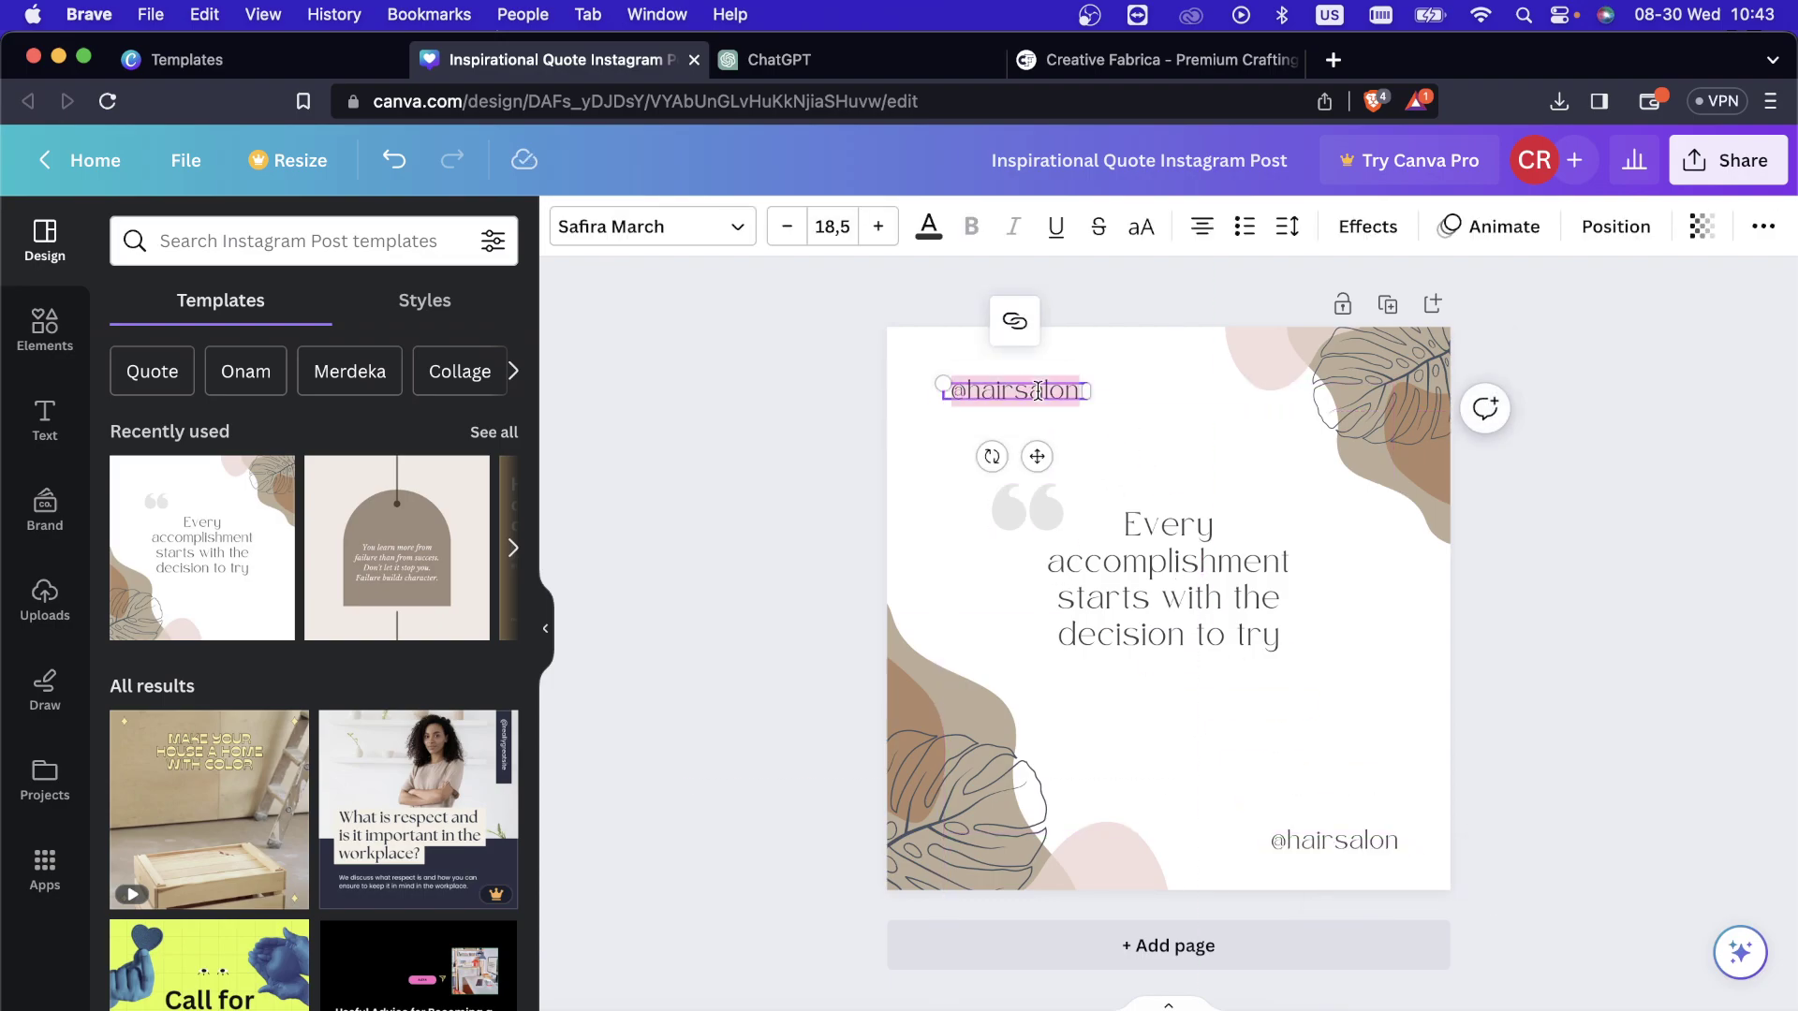
pyautogui.write('HAIR TIP OF THE DA')
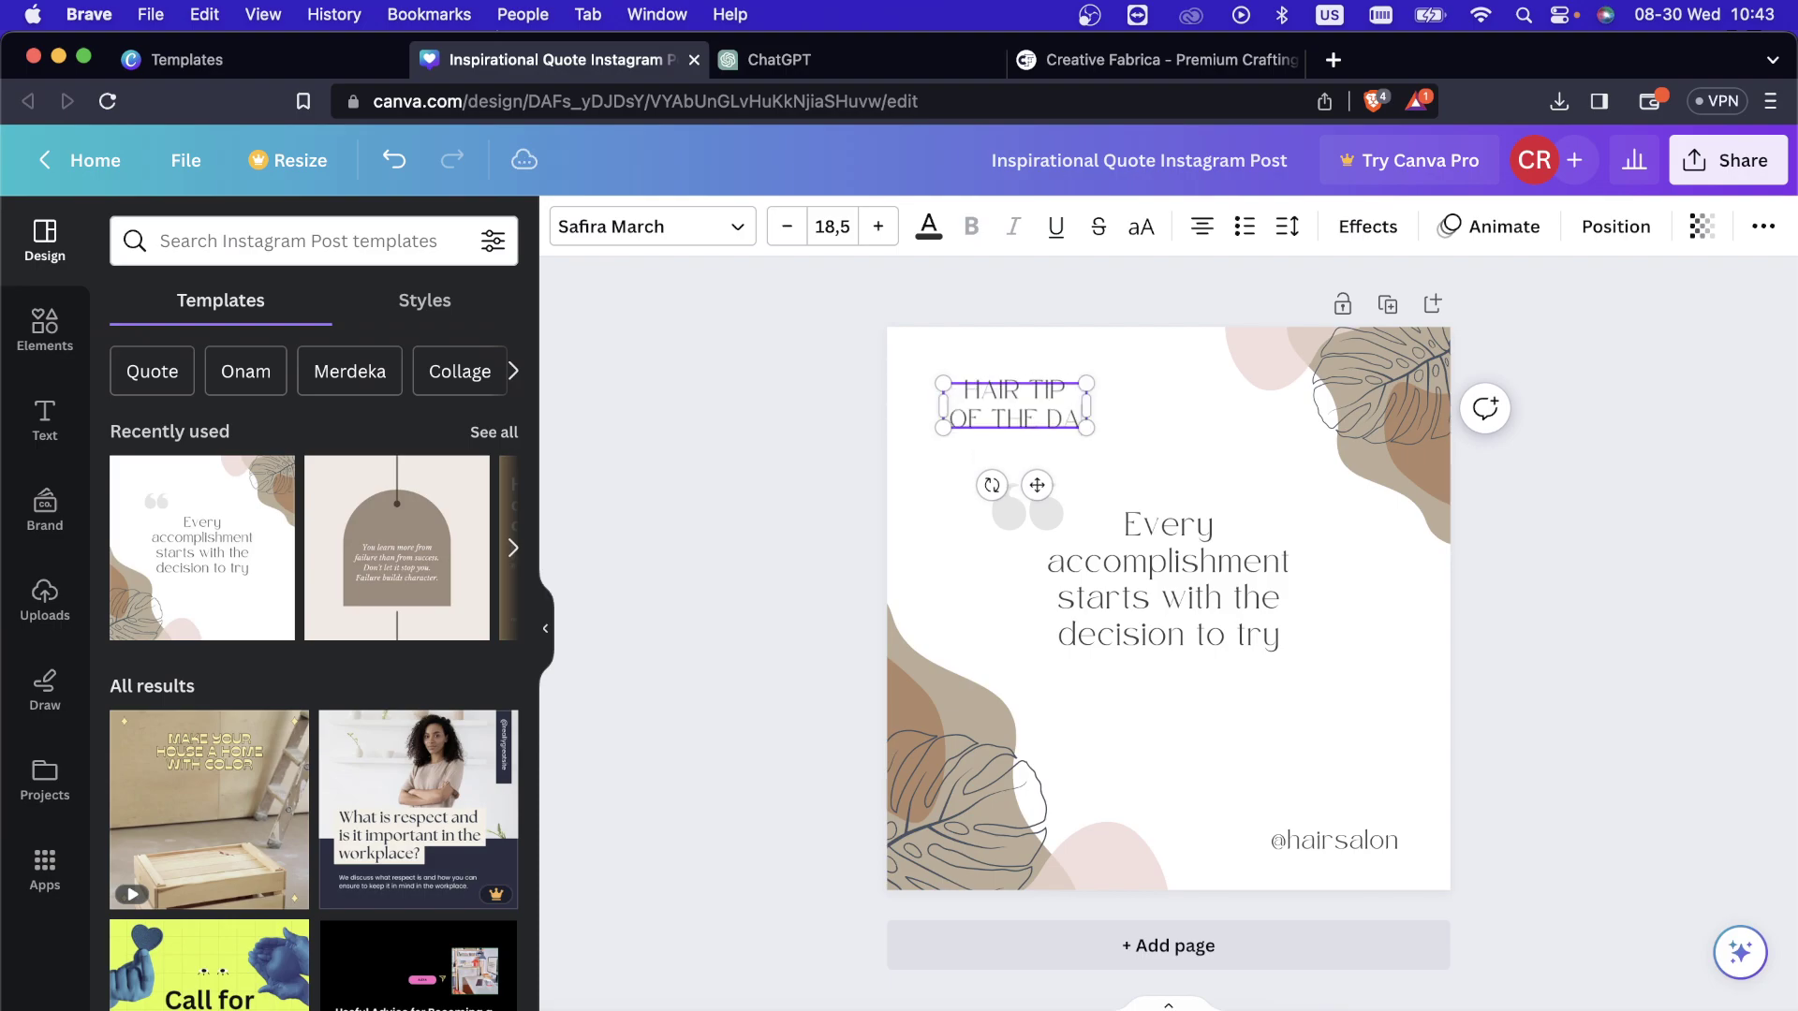
pyautogui.write('Y')
# Widen the heading to fit on one line at the design's upper left, and move the quote text slightly down.
pyautogui.moveTo(1088, 405); pyautogui.dragTo(1271, 391)
pyautogui.moveTo(1552, 557); pyautogui.dragTo(1216, 266)
pyautogui.moveTo(1208, 390); pyautogui.dragTo(1156, 392)
pyautogui.click(1202, 225)
pyautogui.click(1208, 449)
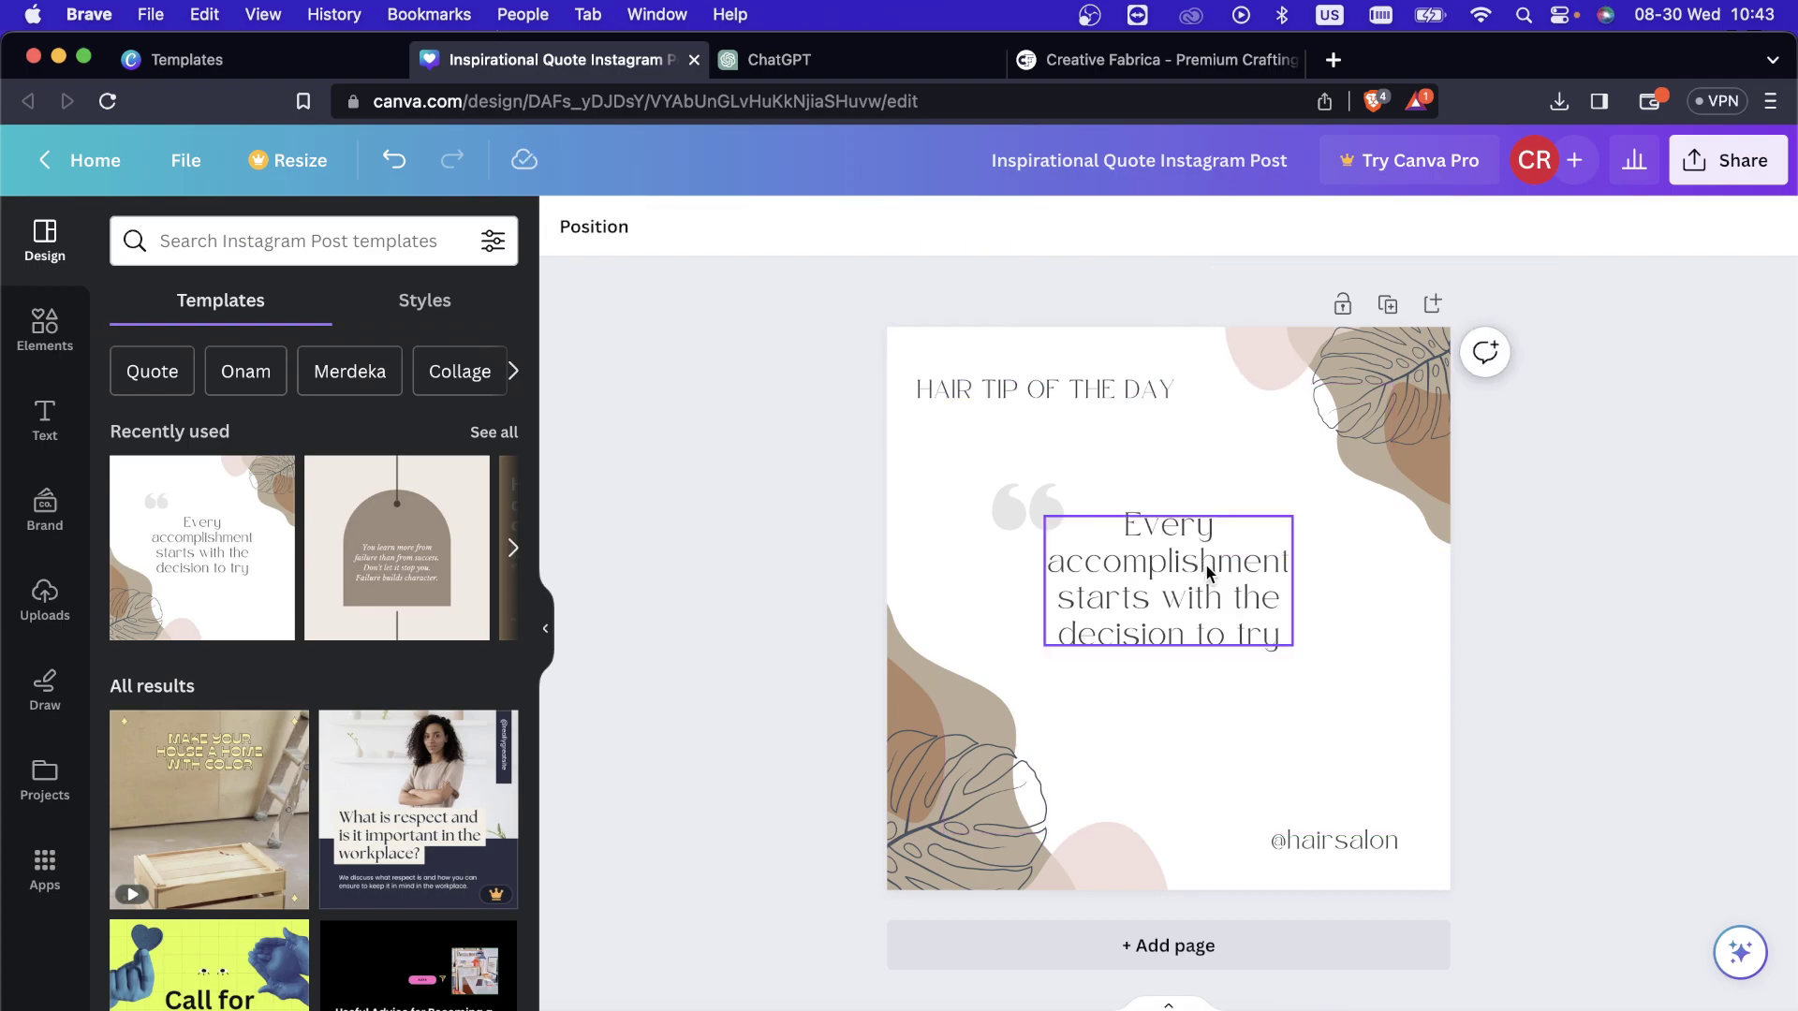
pyautogui.moveTo(1134, 592); pyautogui.dragTo(1134, 620)
pyautogui.click(1527, 619)
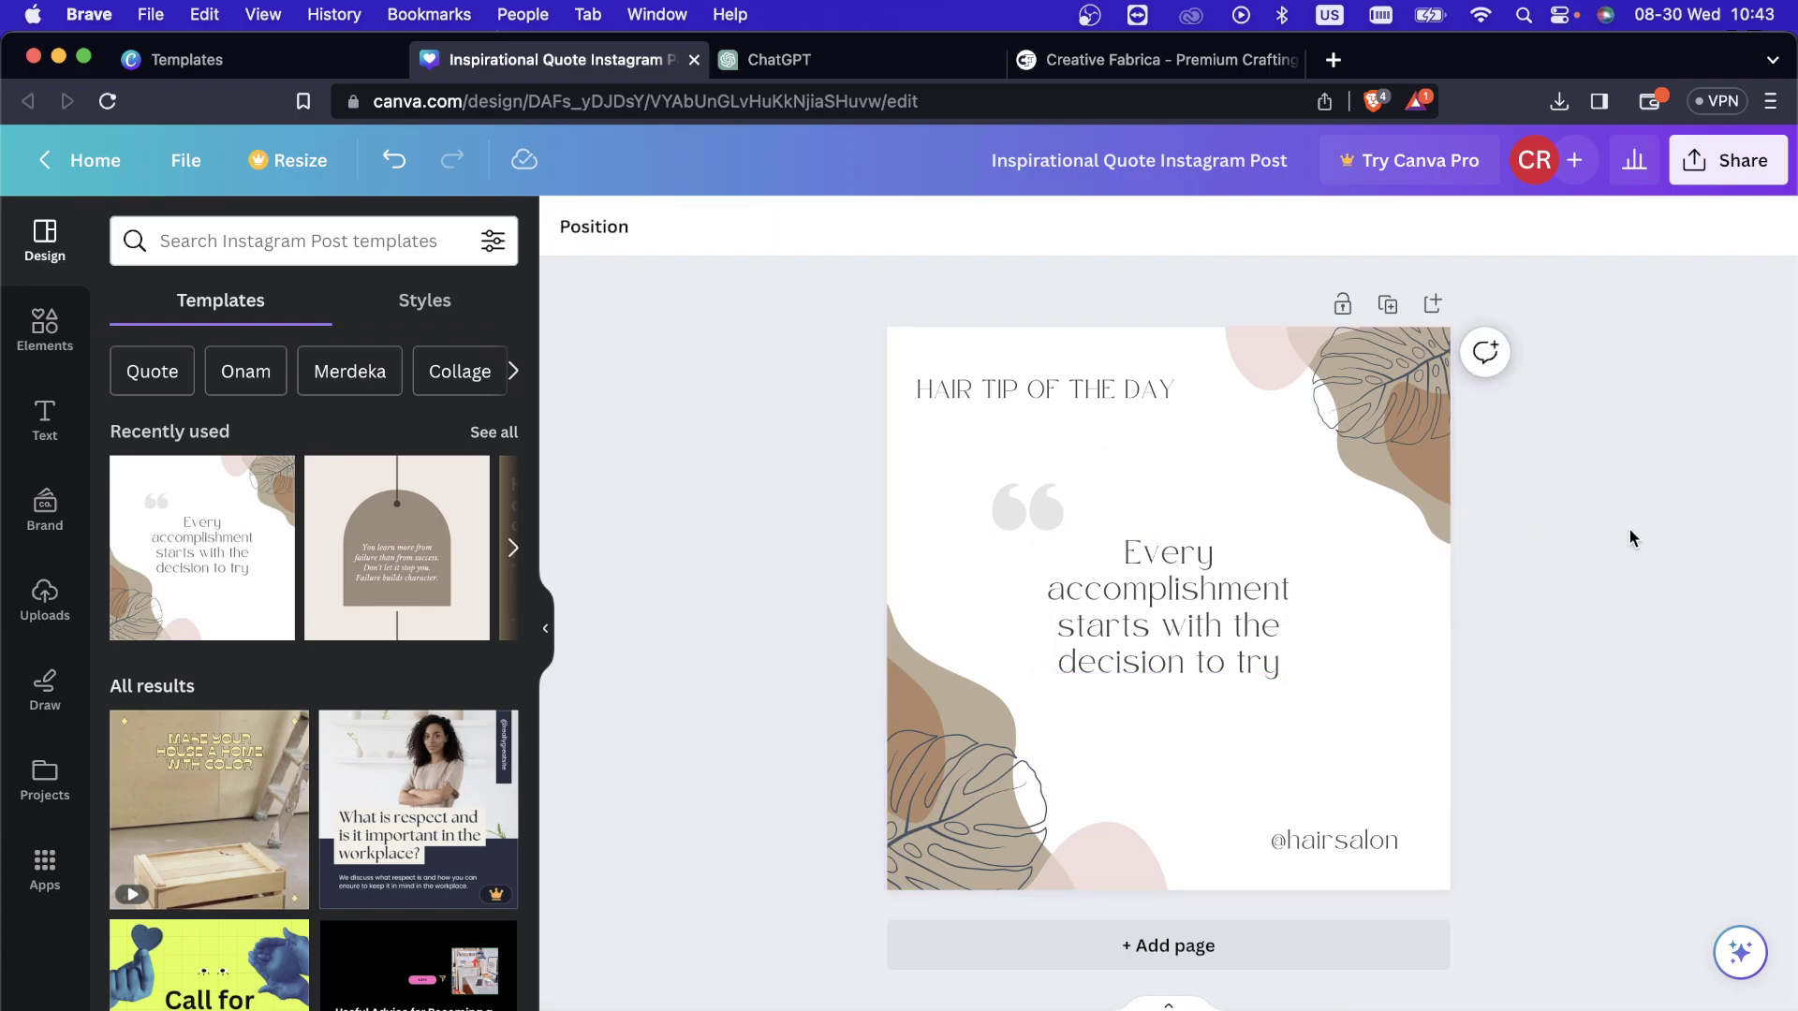
# Switch to ChatGPT and draft the message "10 Hair tips for everyday" in the new chat.
pyautogui.click(840, 67)
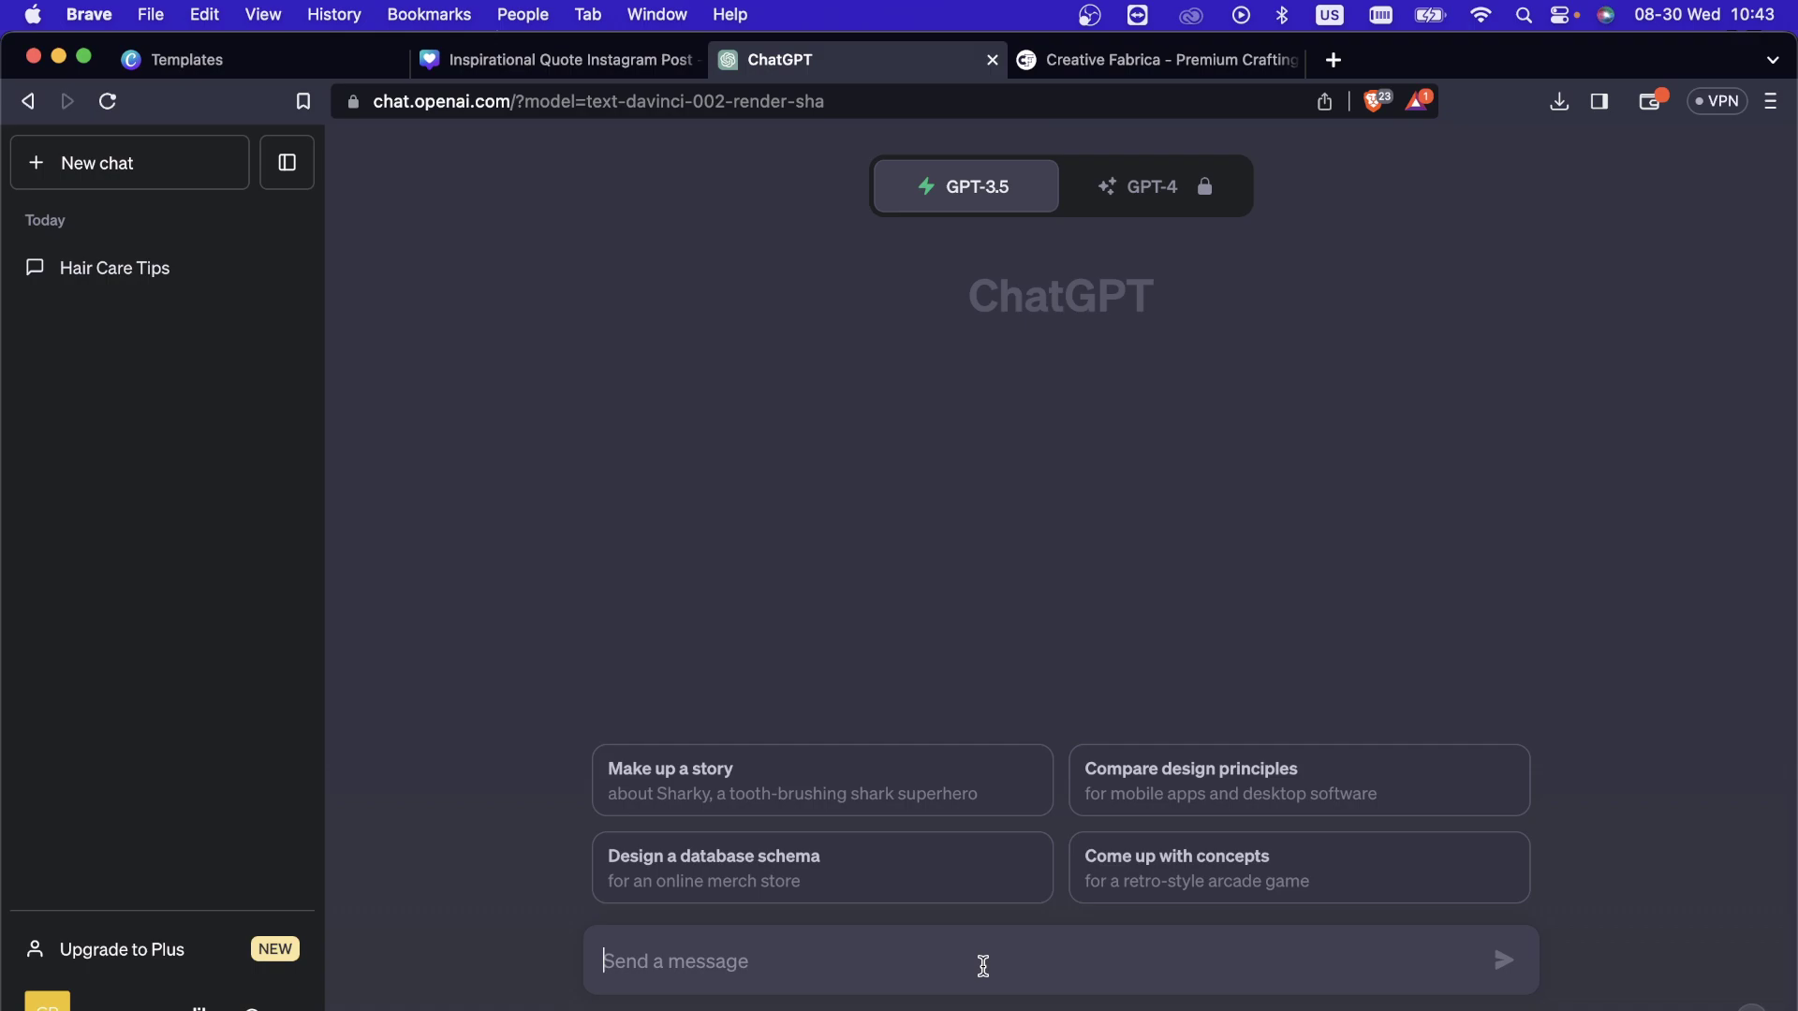
pyautogui.click(983, 966)
pyautogui.write('20')
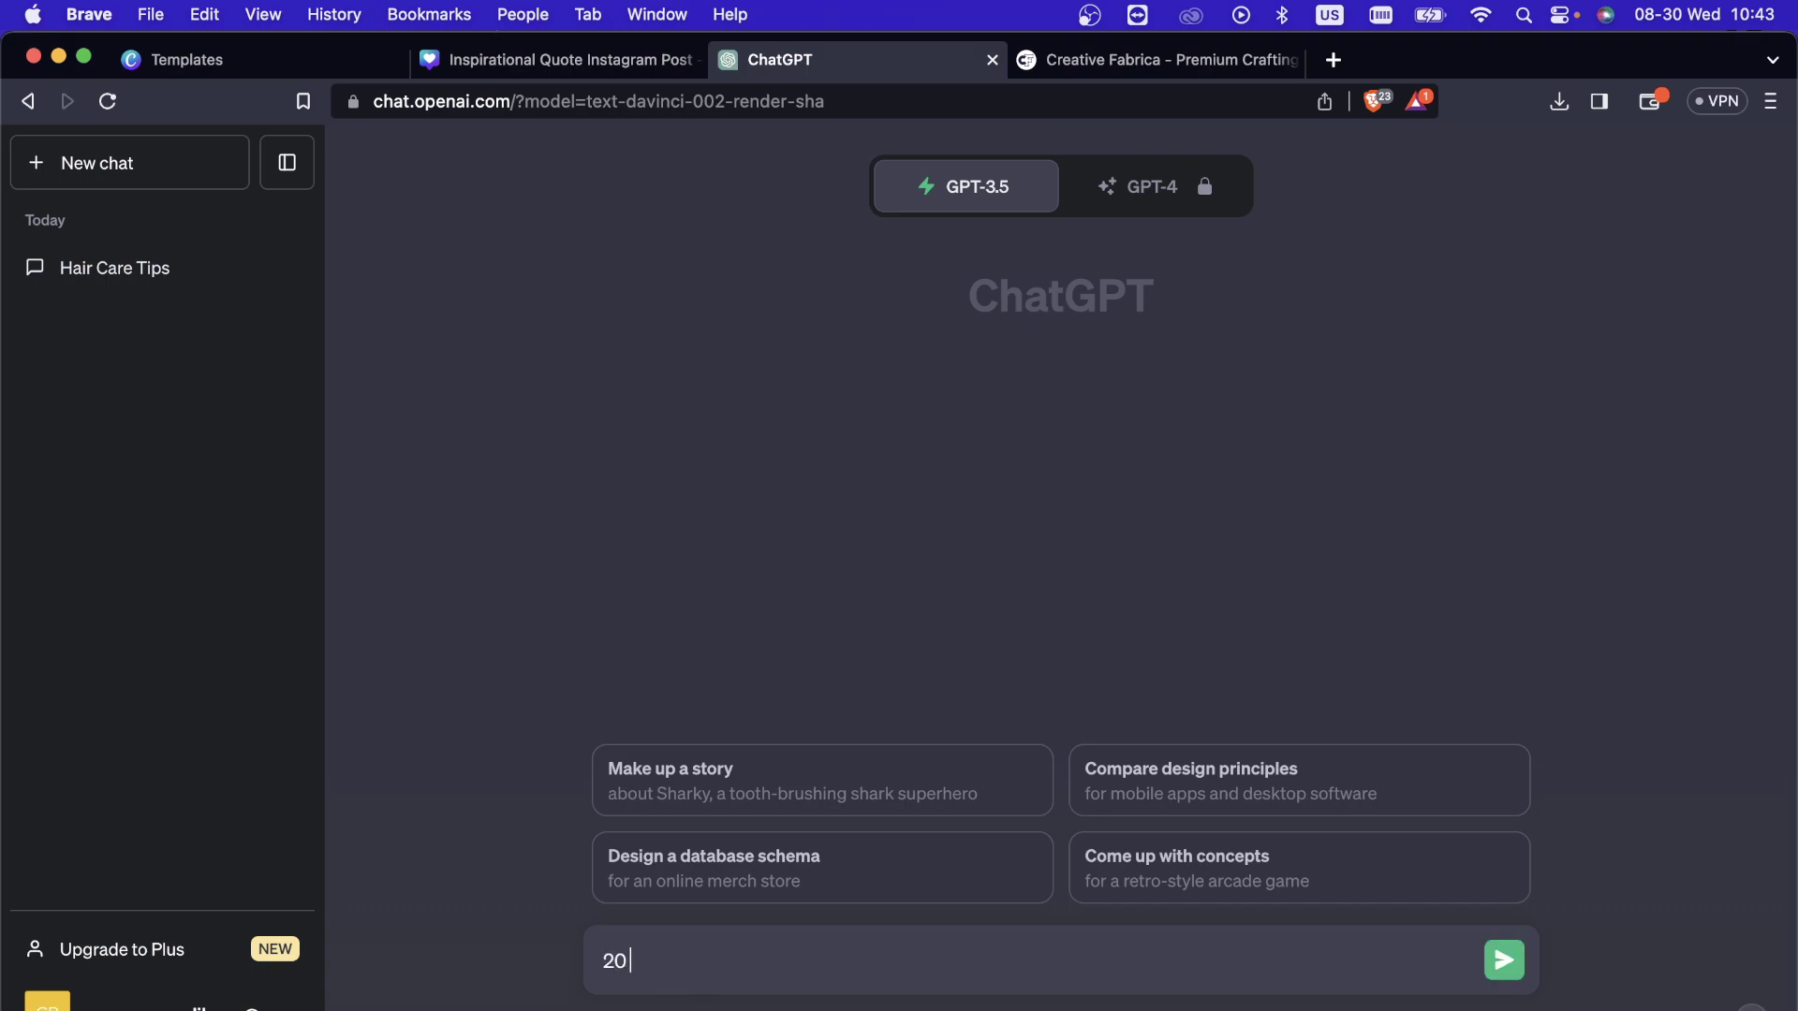
pyautogui.press('BackSpace')
pyautogui.press('BackSpace')
pyautogui.write('10 HAIRT')
pyautogui.press('BackSpace')
pyautogui.press('BackSpace')
pyautogui.press('BackSpace')
pyautogui.press('BackSpace')
pyautogui.write('air tips of th')
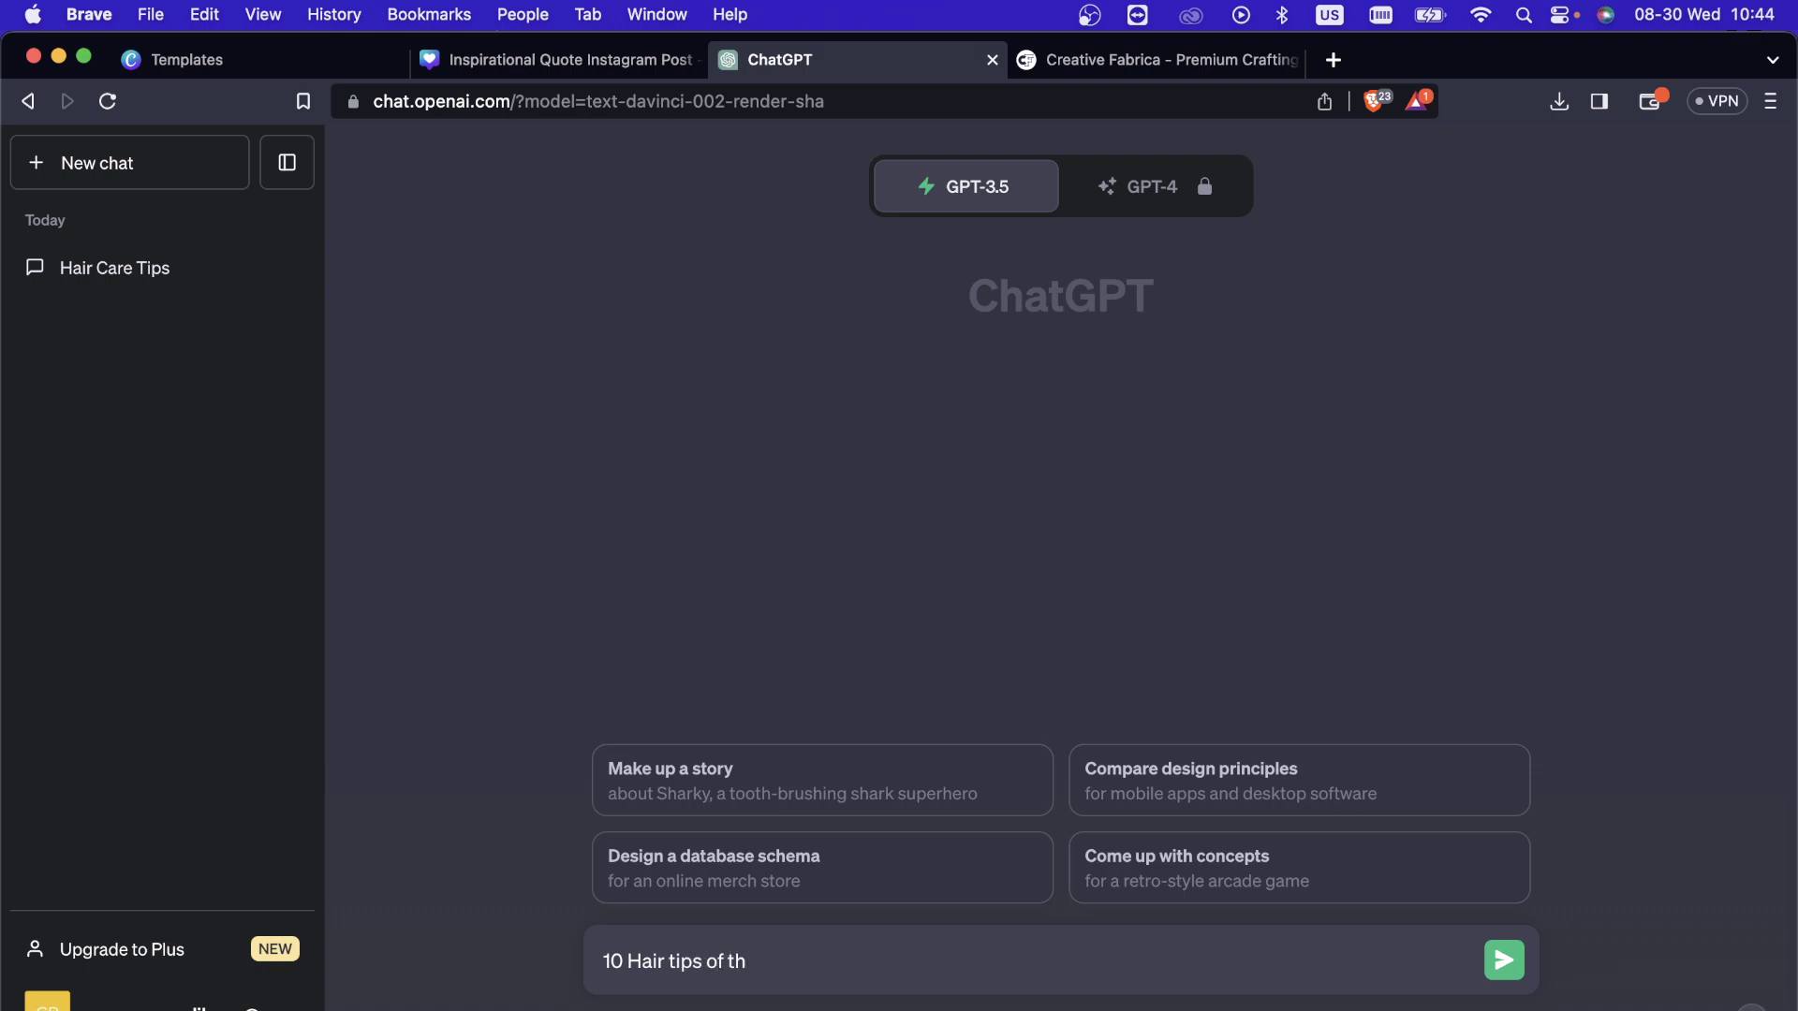
pyautogui.press('BackSpace')
pyautogui.press('BackSpace')
pyautogui.press('BackSpace')
pyautogui.press('BackSpace')
pyautogui.press('BackSpace')
pyautogui.press('BackSpace')
pyautogui.write('for everydd')
pyautogui.press('BackSpace')
pyautogui.write('ay')
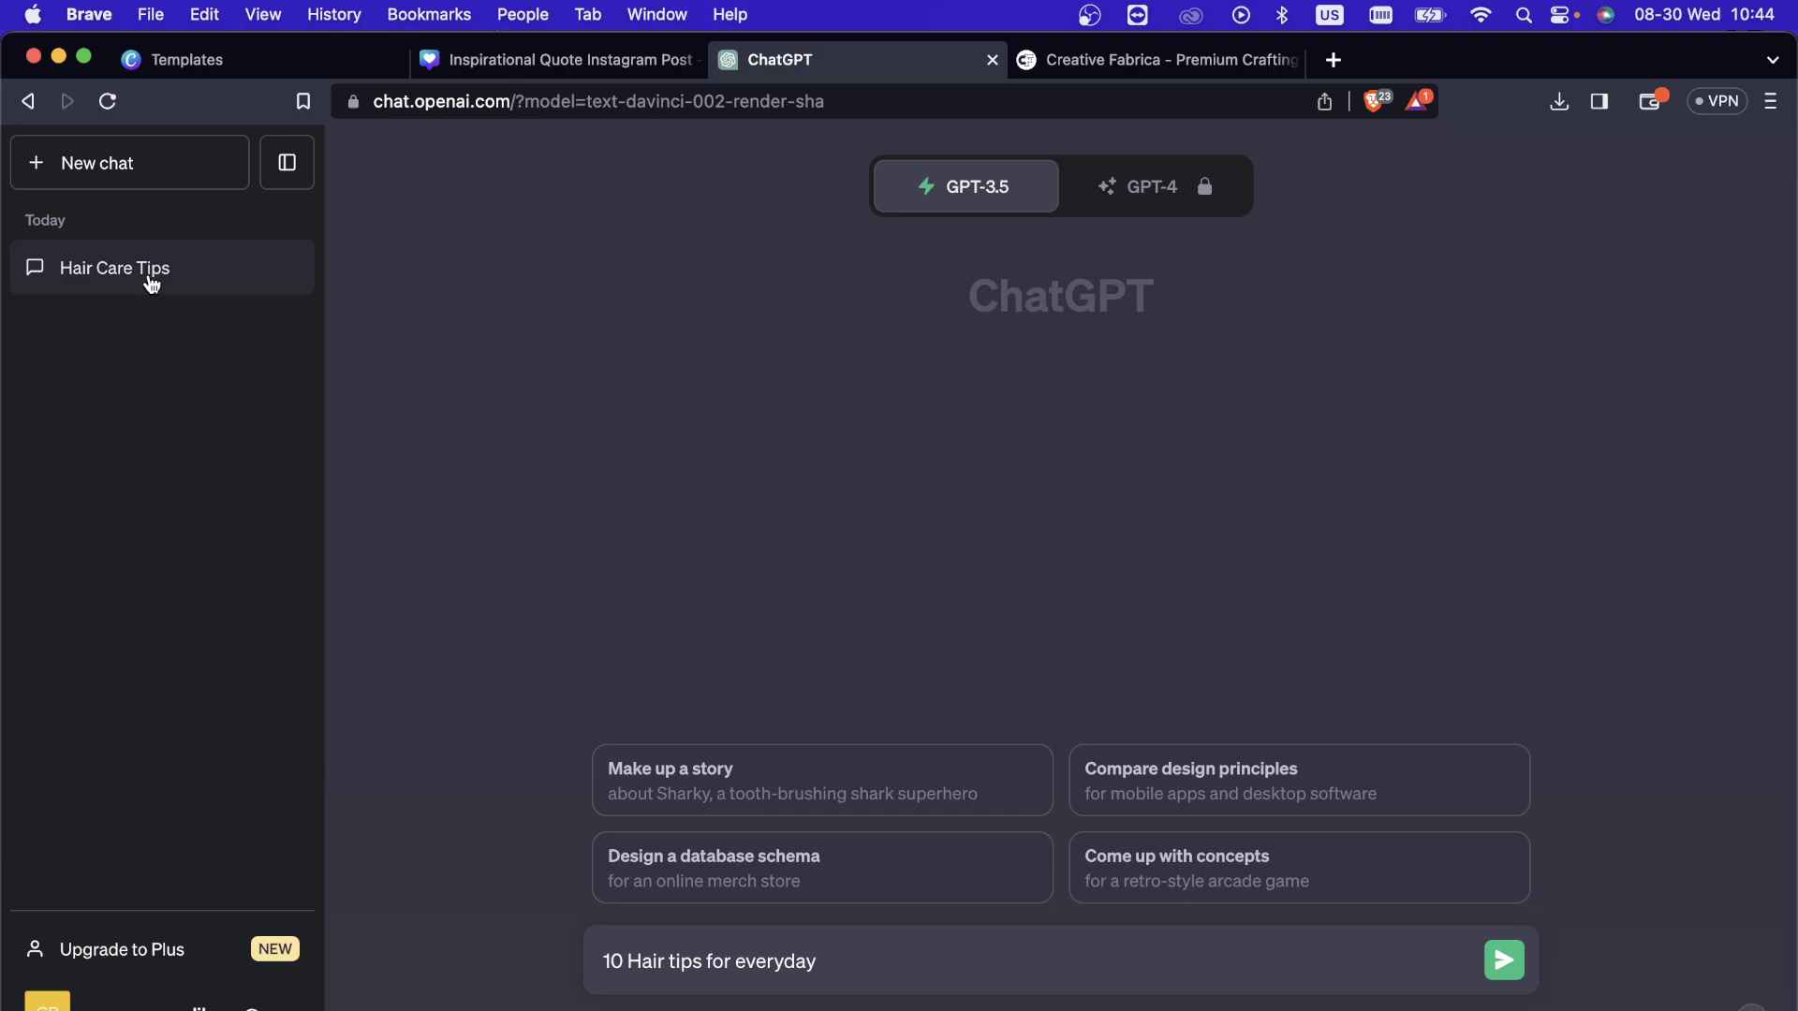
# Open the existing Hair Care Tips chat in ChatGPT and review its introduction and the ten hair tips.
pyautogui.click(152, 284)
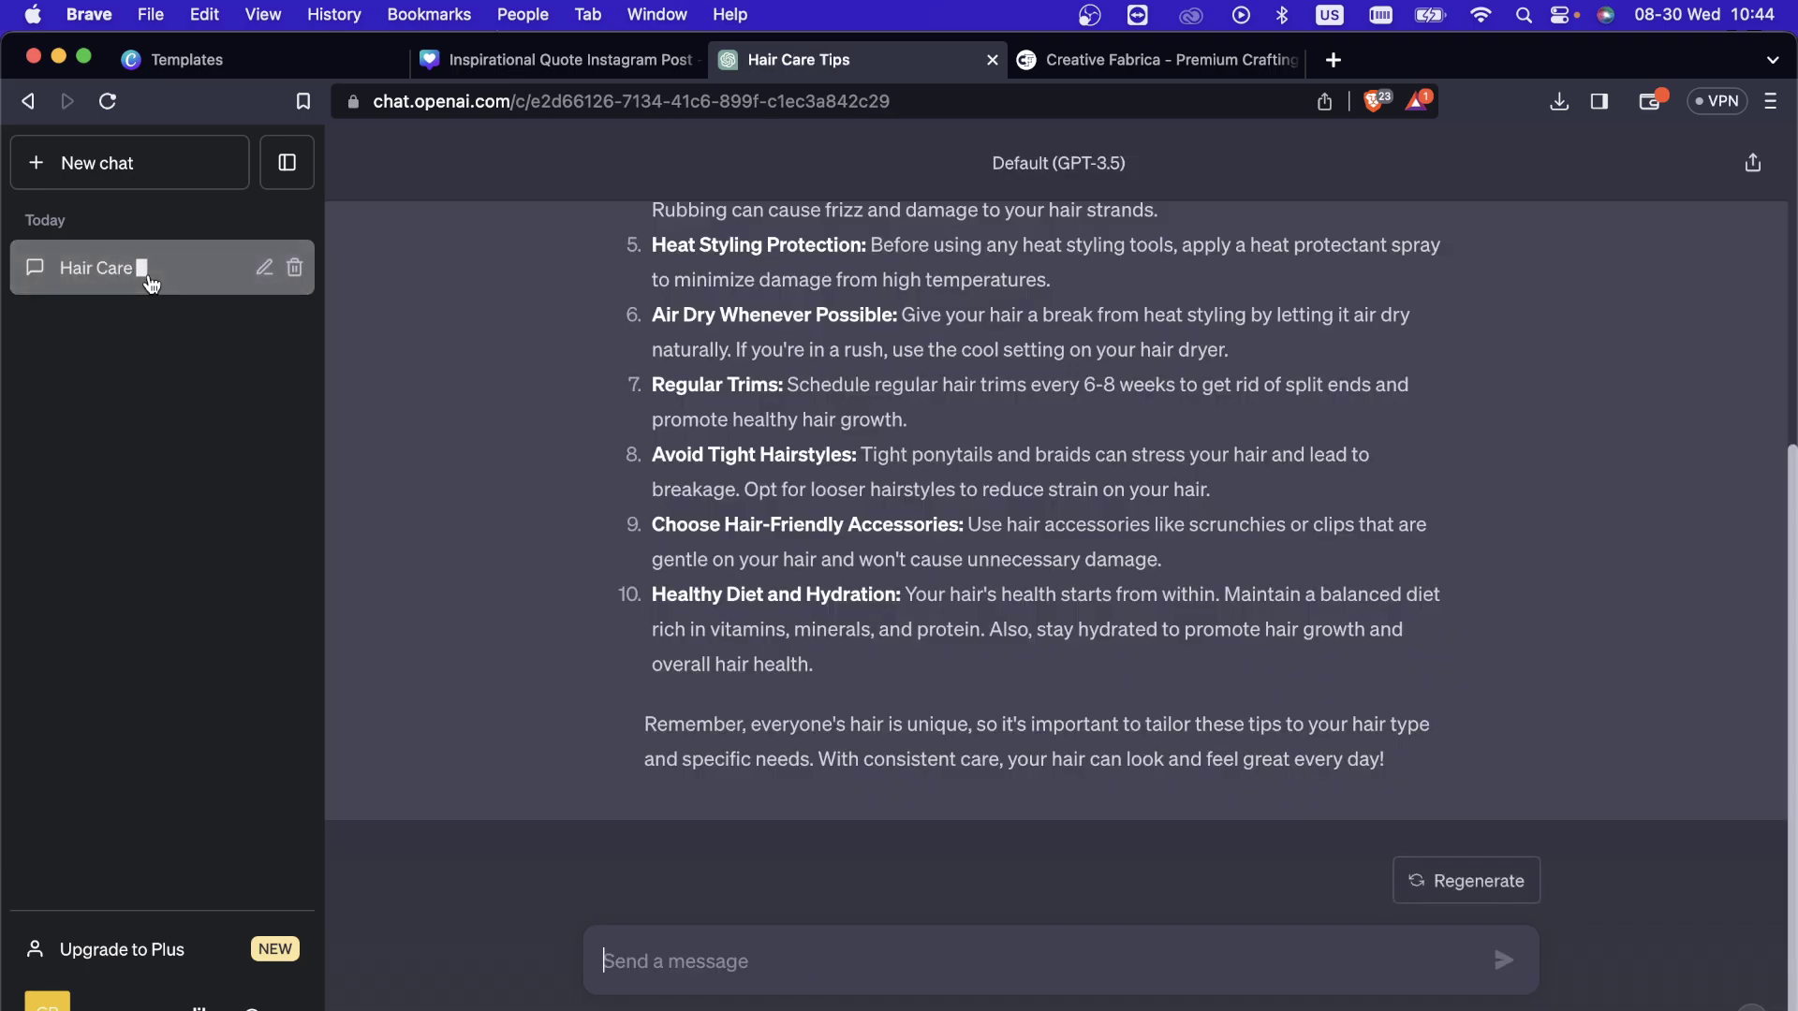
pyautogui.scroll(5, 972, 408)
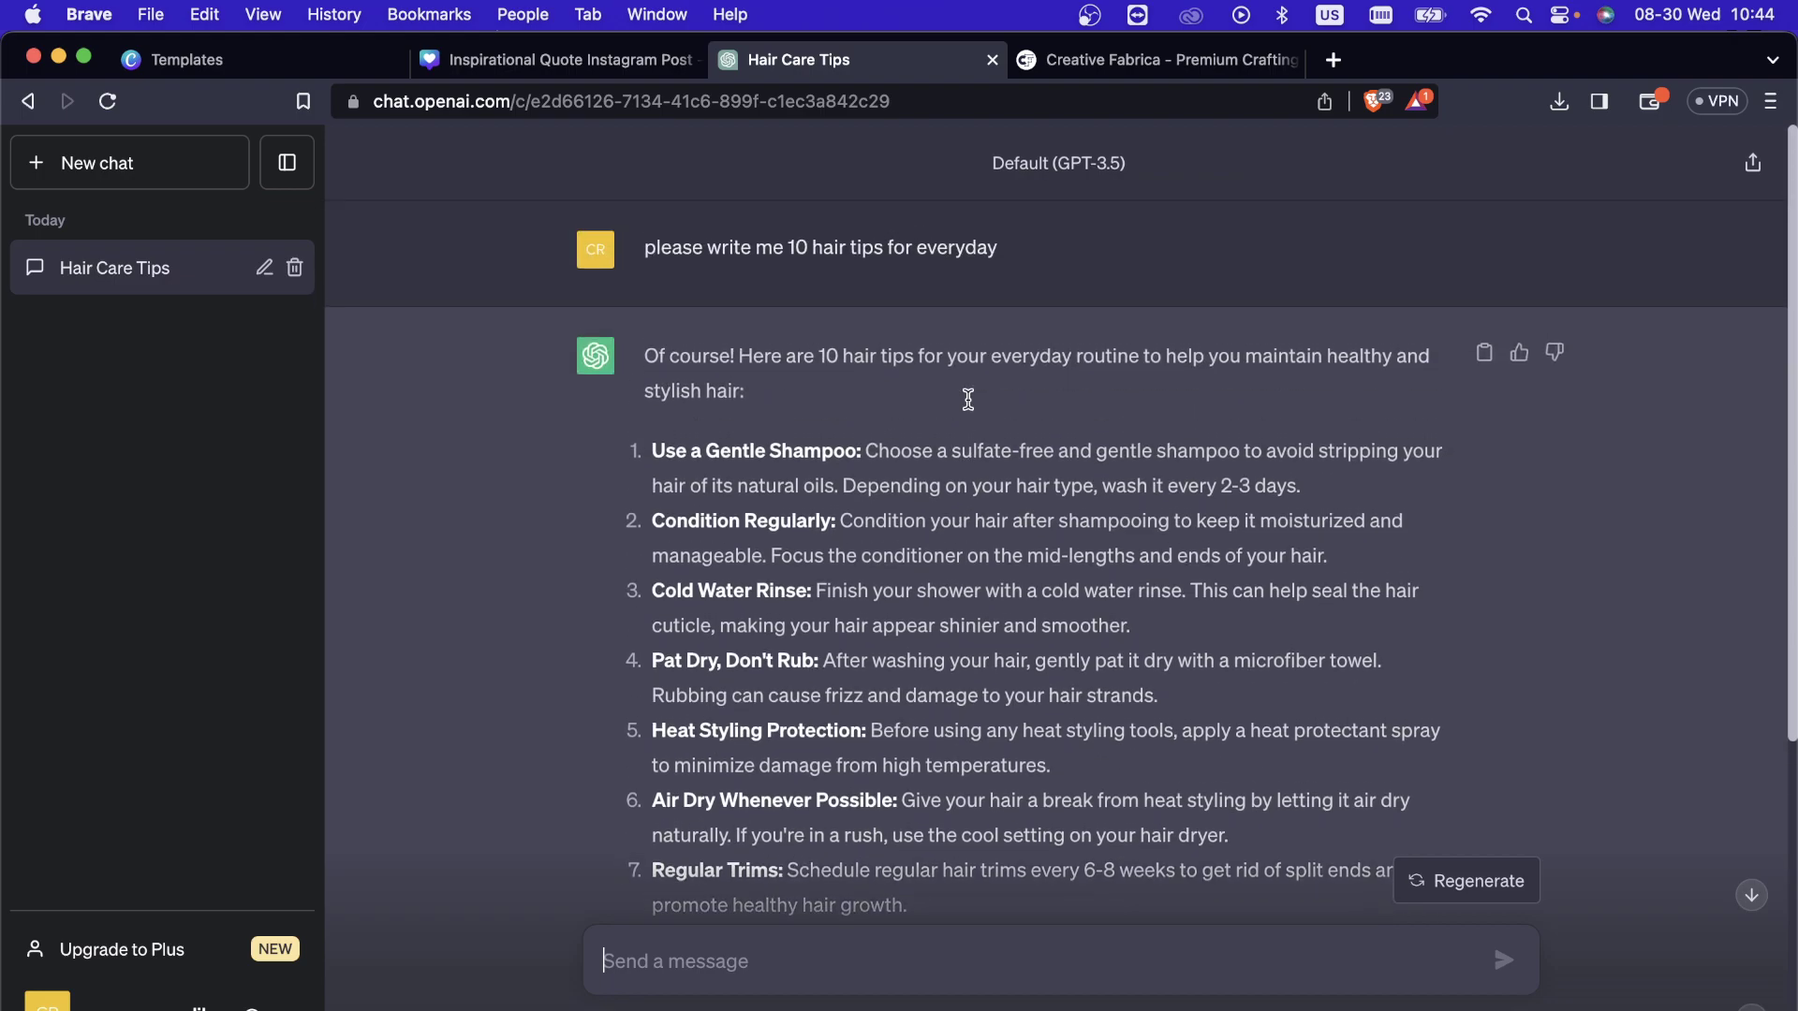
pyautogui.scroll(-5, 949, 681)
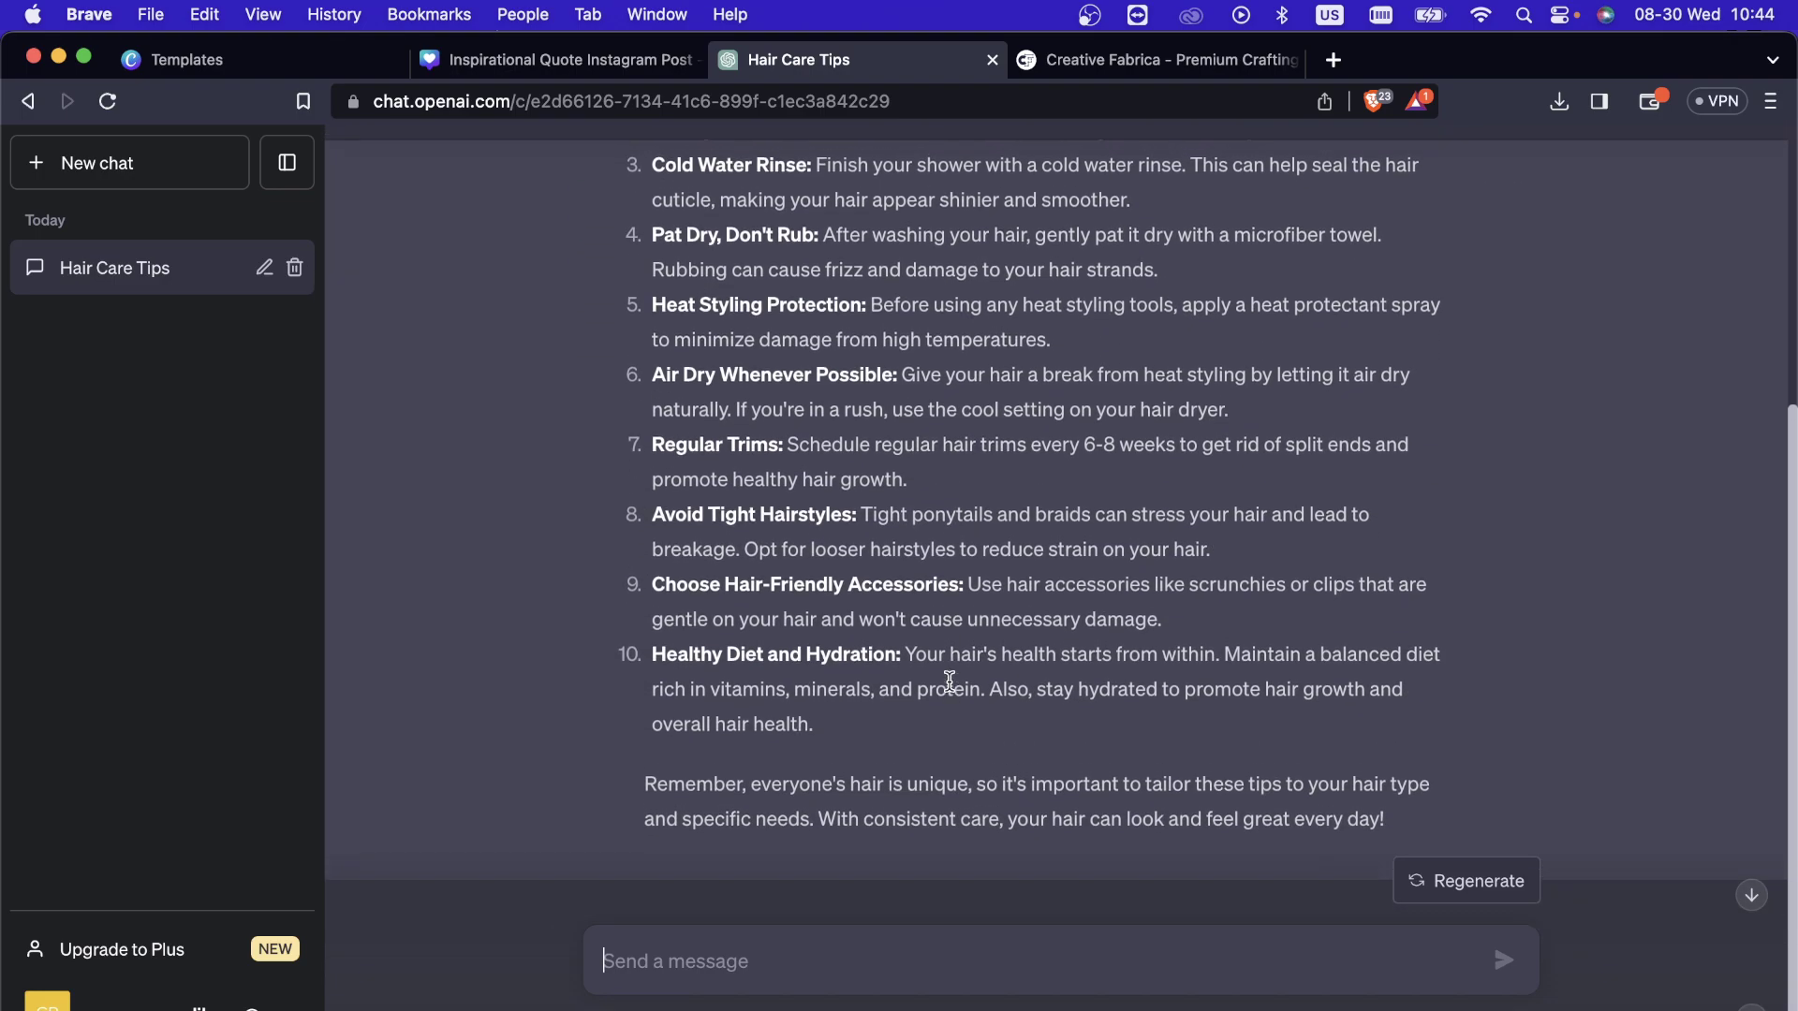
pyautogui.scroll(5, 899, 682)
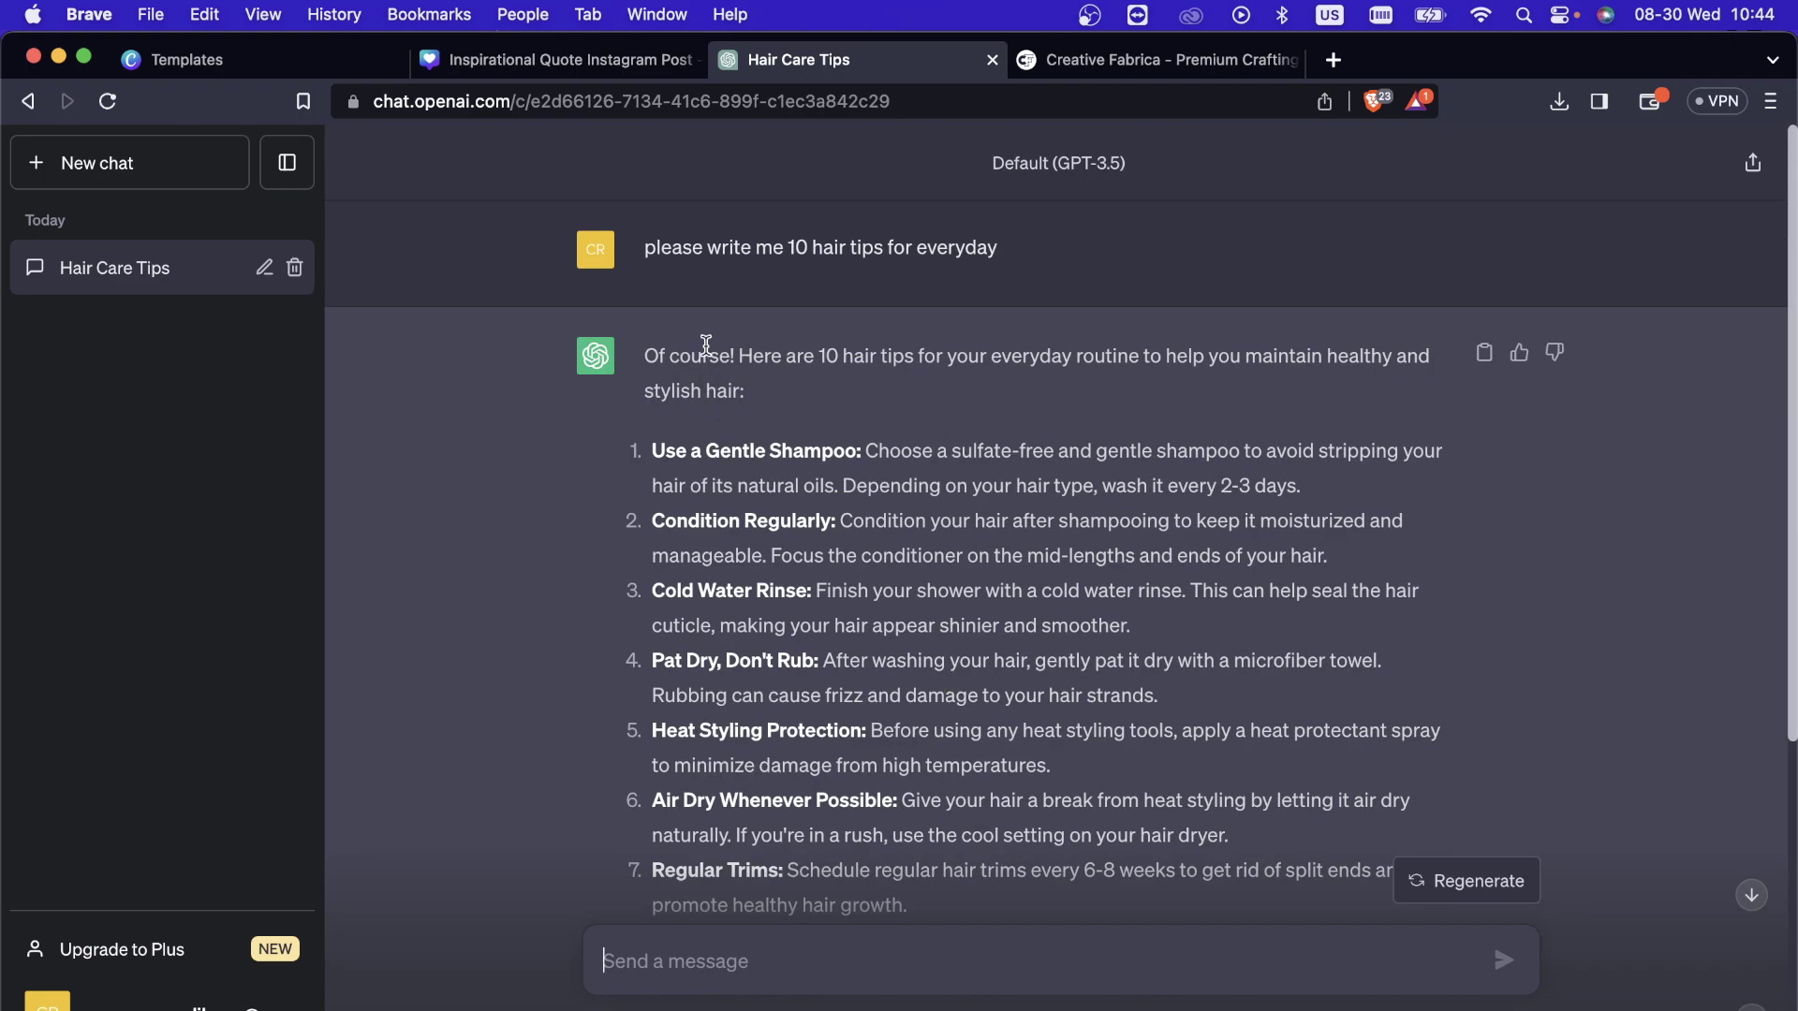
pyautogui.moveTo(646, 350); pyautogui.dragTo(1184, 386)
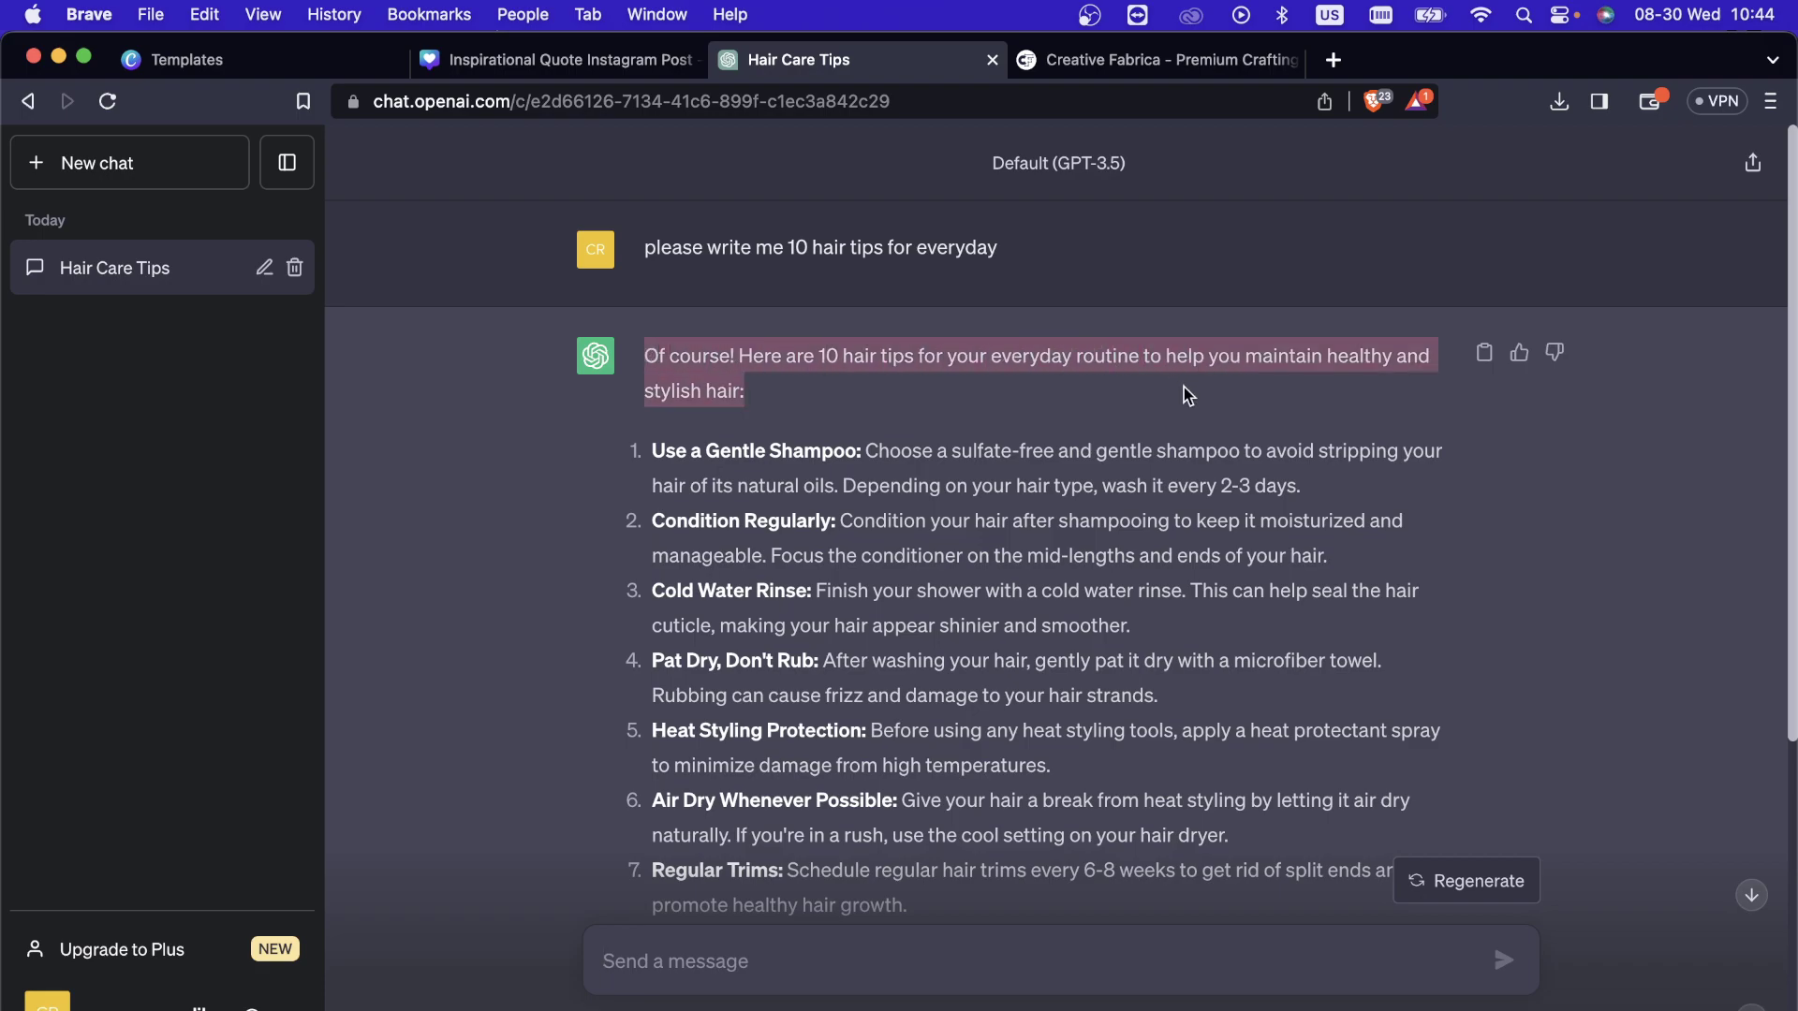
pyautogui.click(1183, 386)
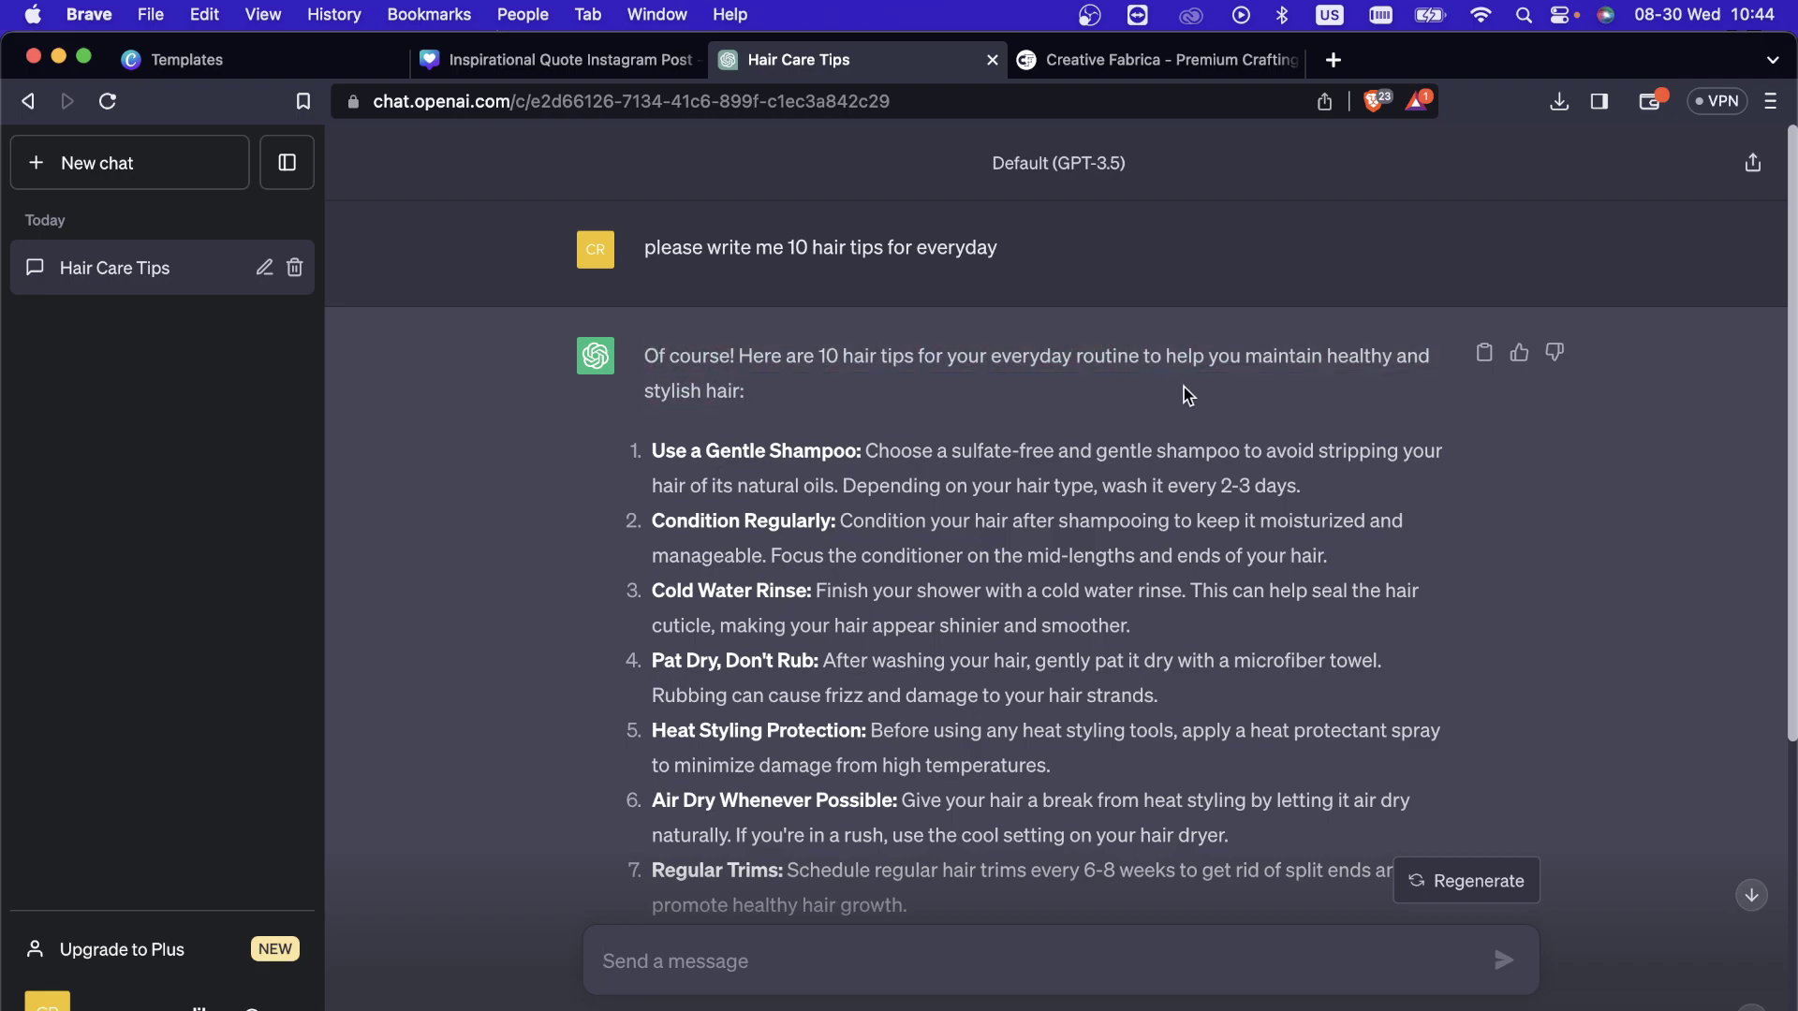
pyautogui.scroll(-5, 1183, 386)
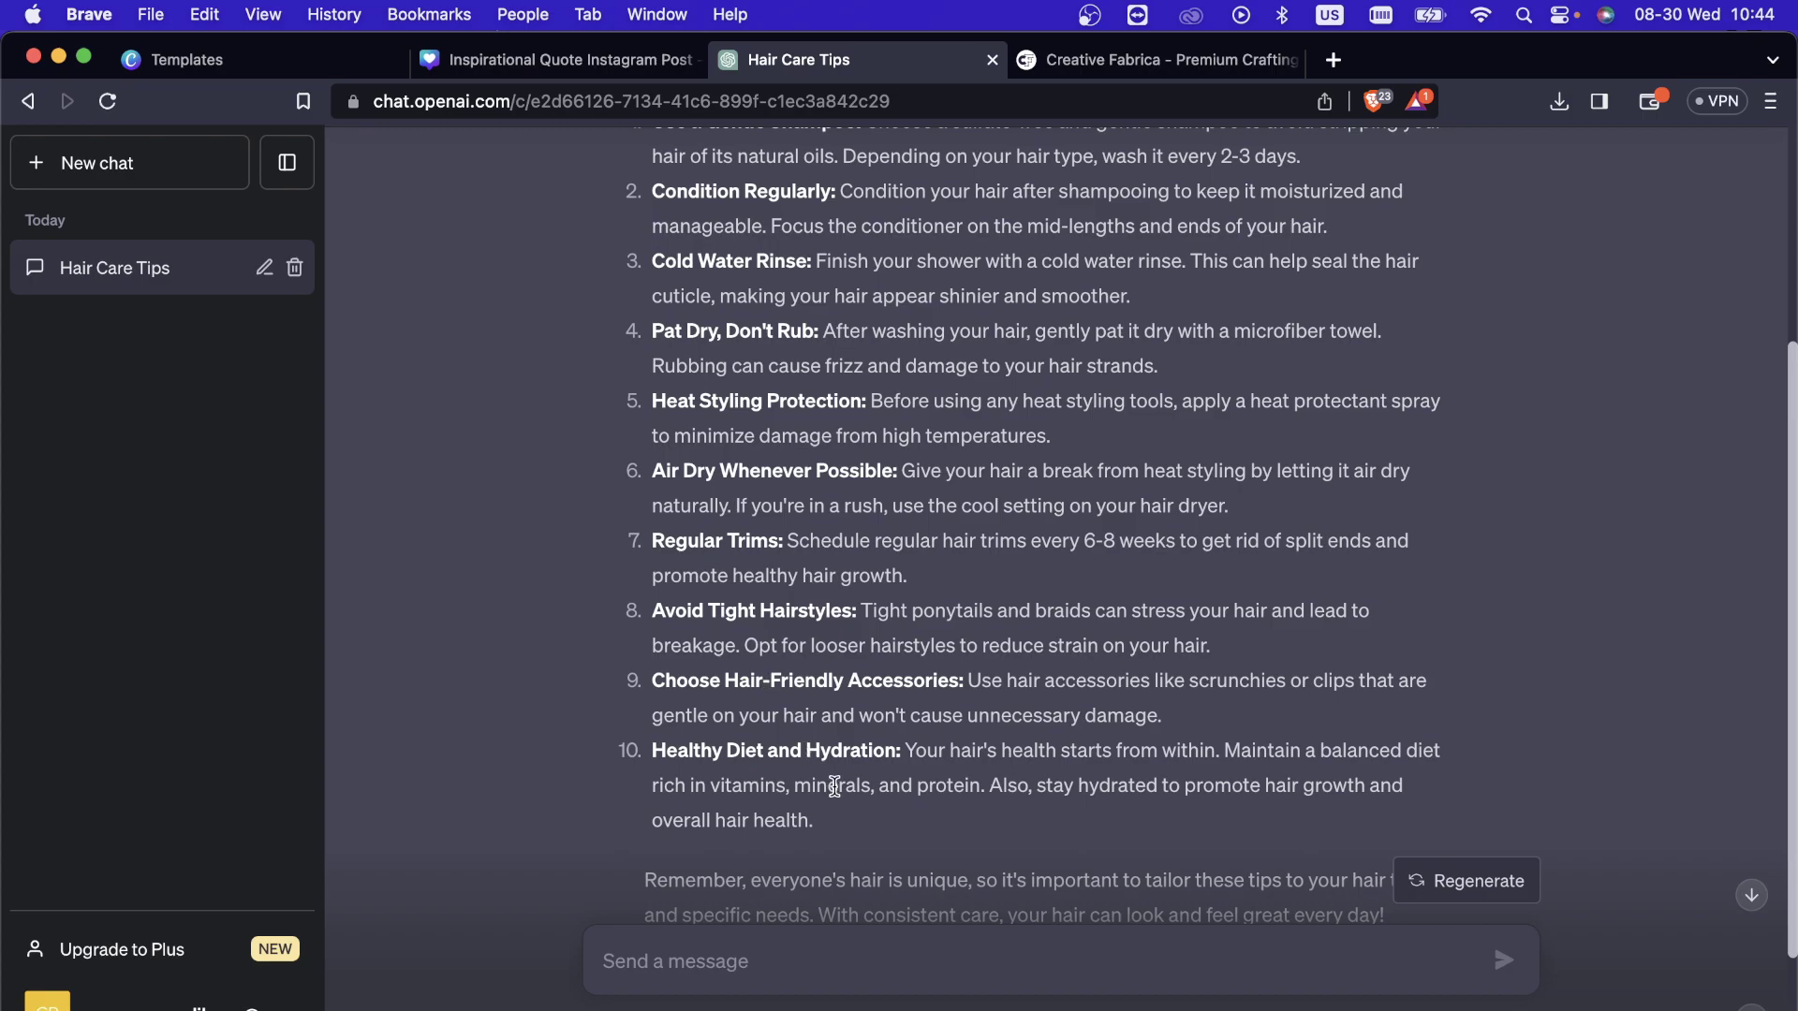
# Copy the "Use a Gentle Shampoo" tip from the ChatGPT chat and replace the quote text in the Canva design with it.
pyautogui.scroll(3, 834, 791)
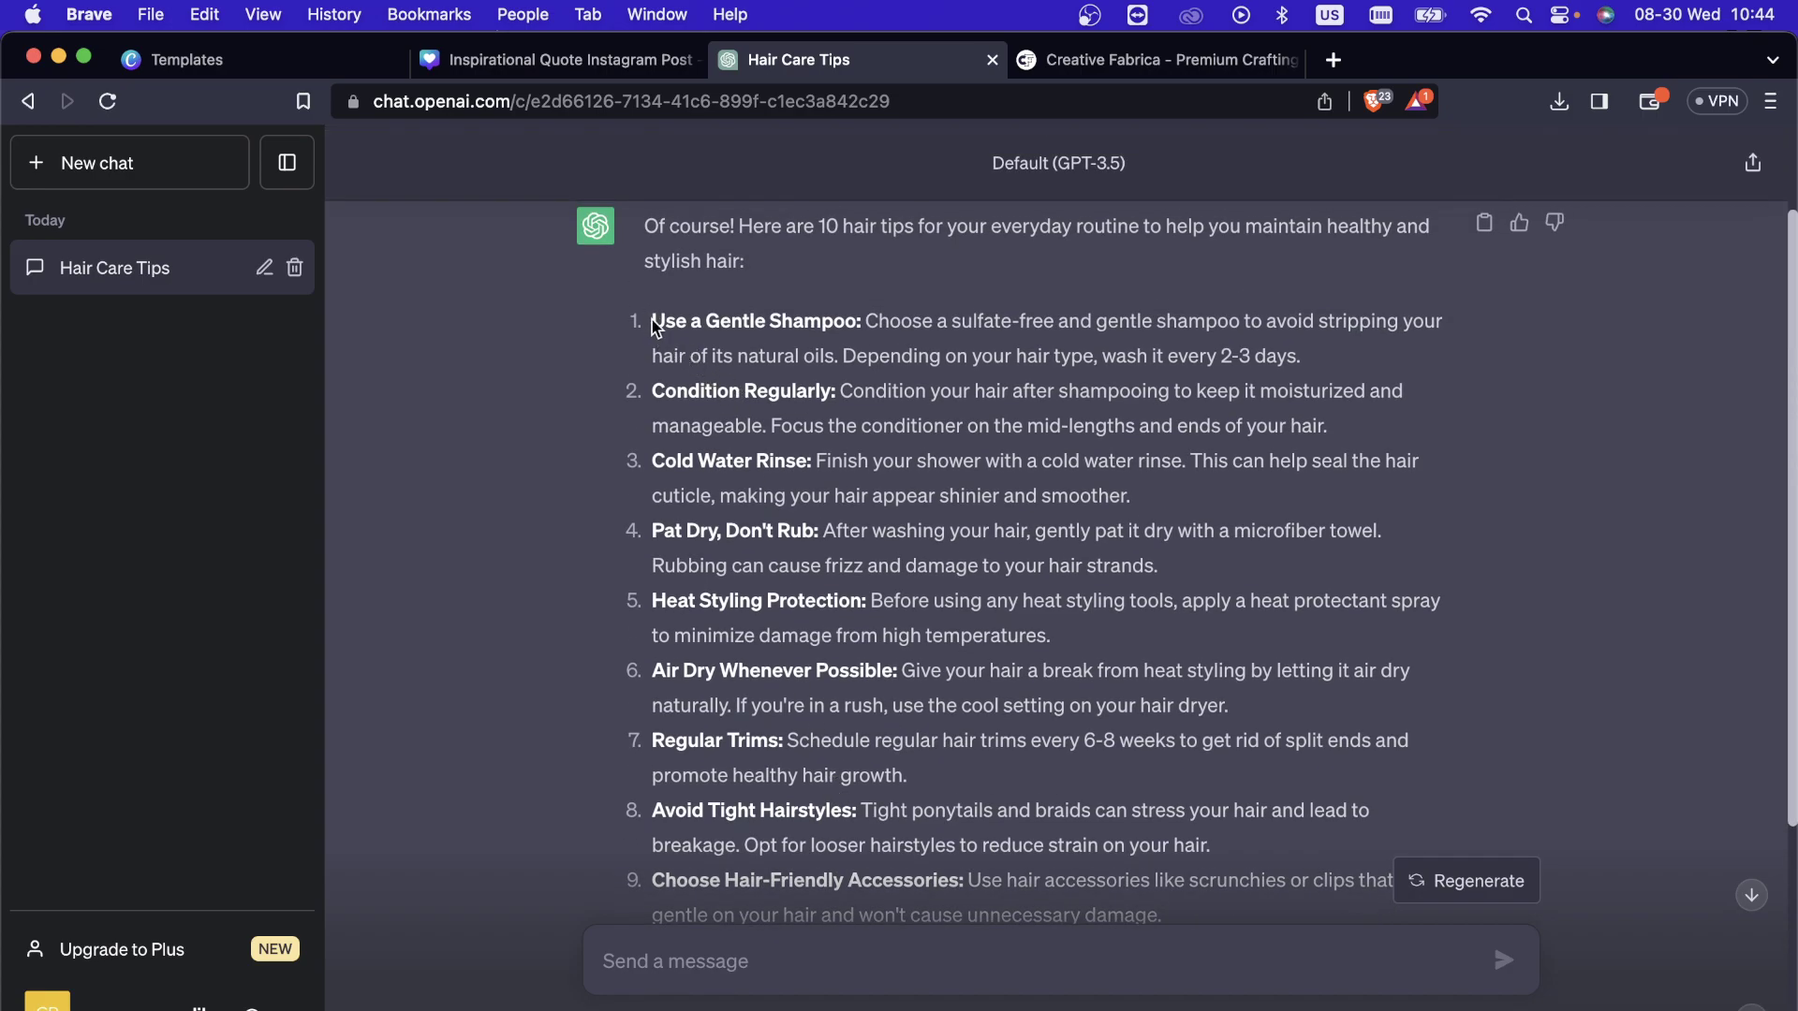
pyautogui.moveTo(654, 319); pyautogui.dragTo(1309, 358)
pyautogui.press('super+c')
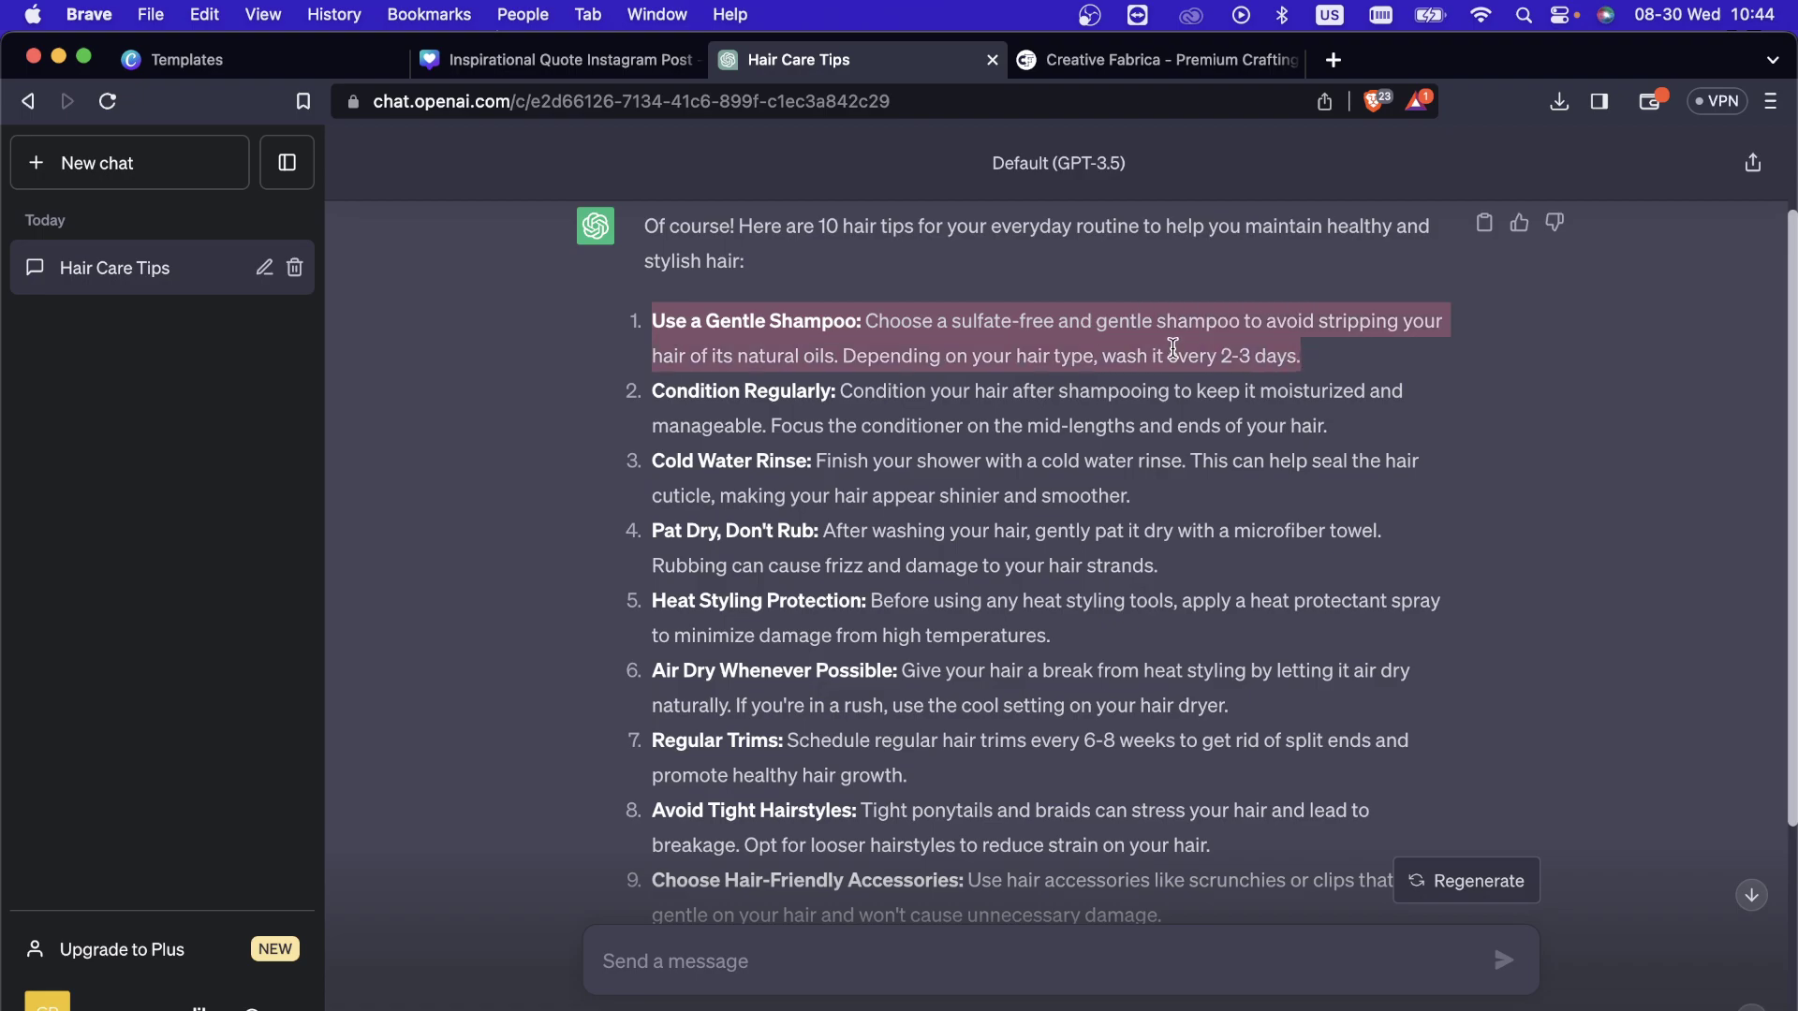
pyautogui.click(588, 65)
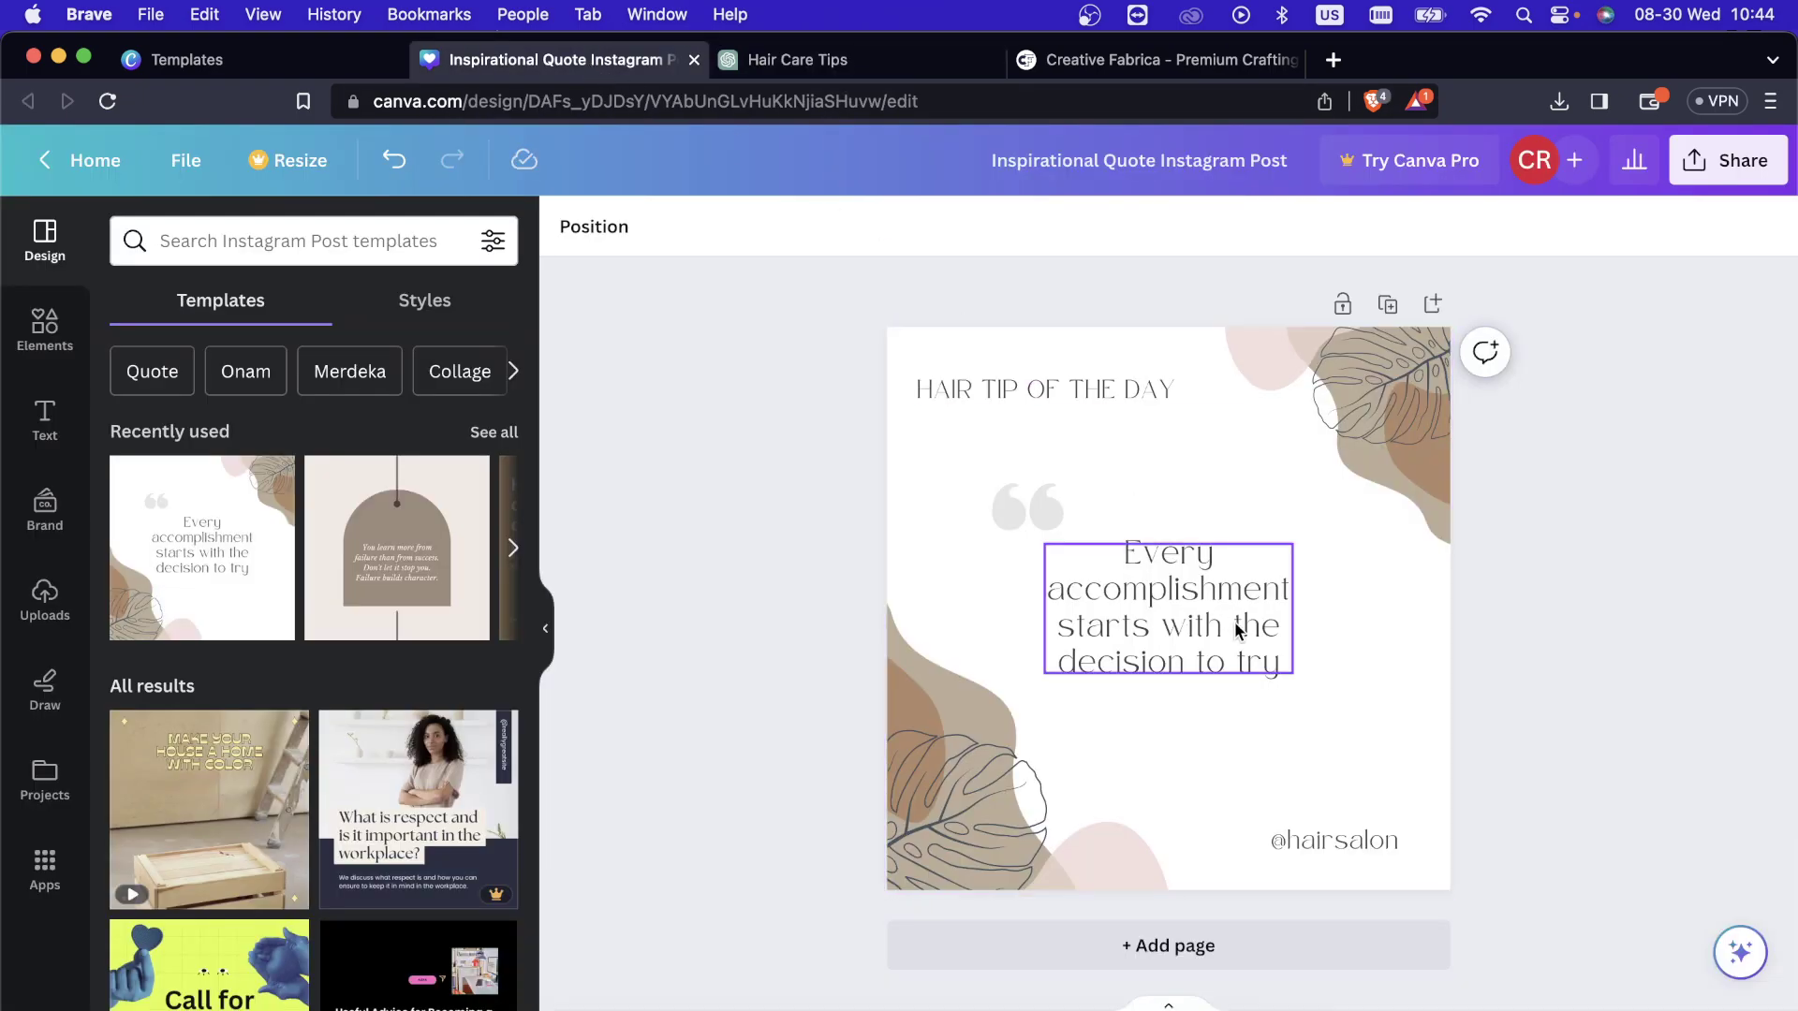
pyautogui.doubleClick(1239, 633)
pyautogui.press('super+v')
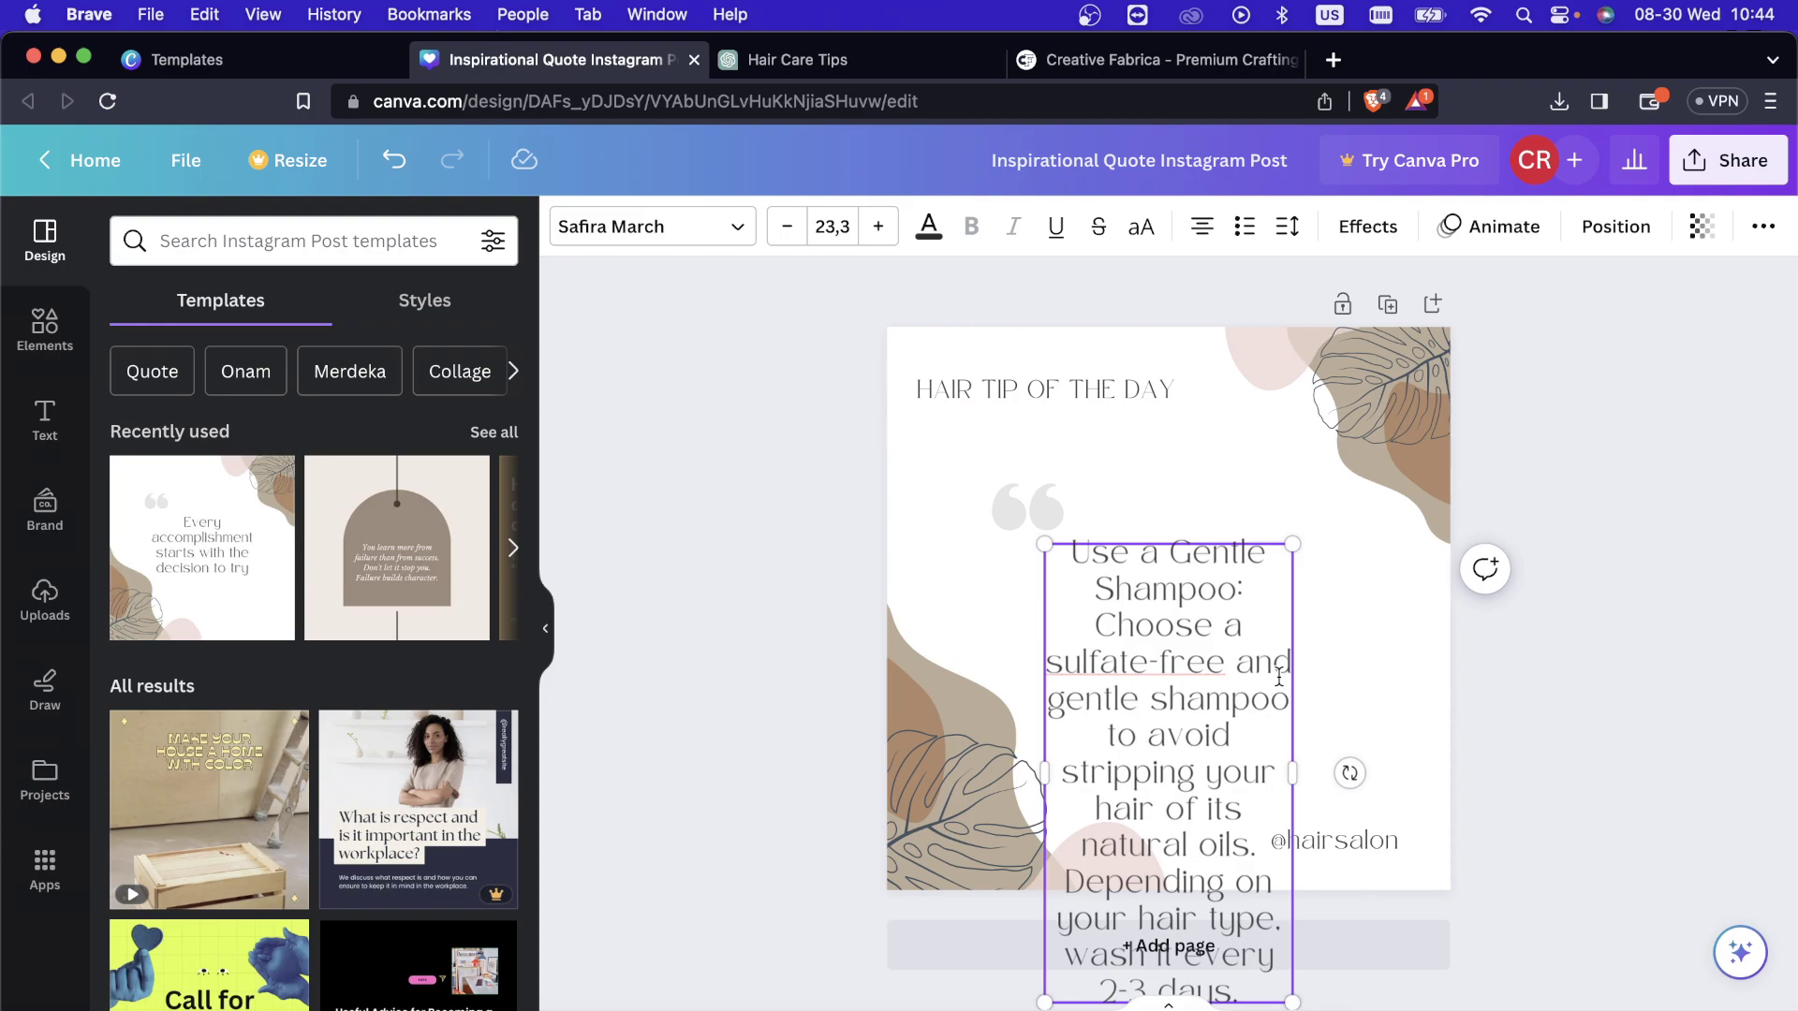
# Widen the shampoo tip's text box, shrink its text to size 19,6, centre it on the page, and move the quotation mark slightly left.
pyautogui.moveTo(1293, 677); pyautogui.dragTo(1489, 682)
pyautogui.moveTo(1494, 782); pyautogui.dragTo(1410, 760)
pyautogui.moveTo(1268, 689); pyautogui.dragTo(1200, 668)
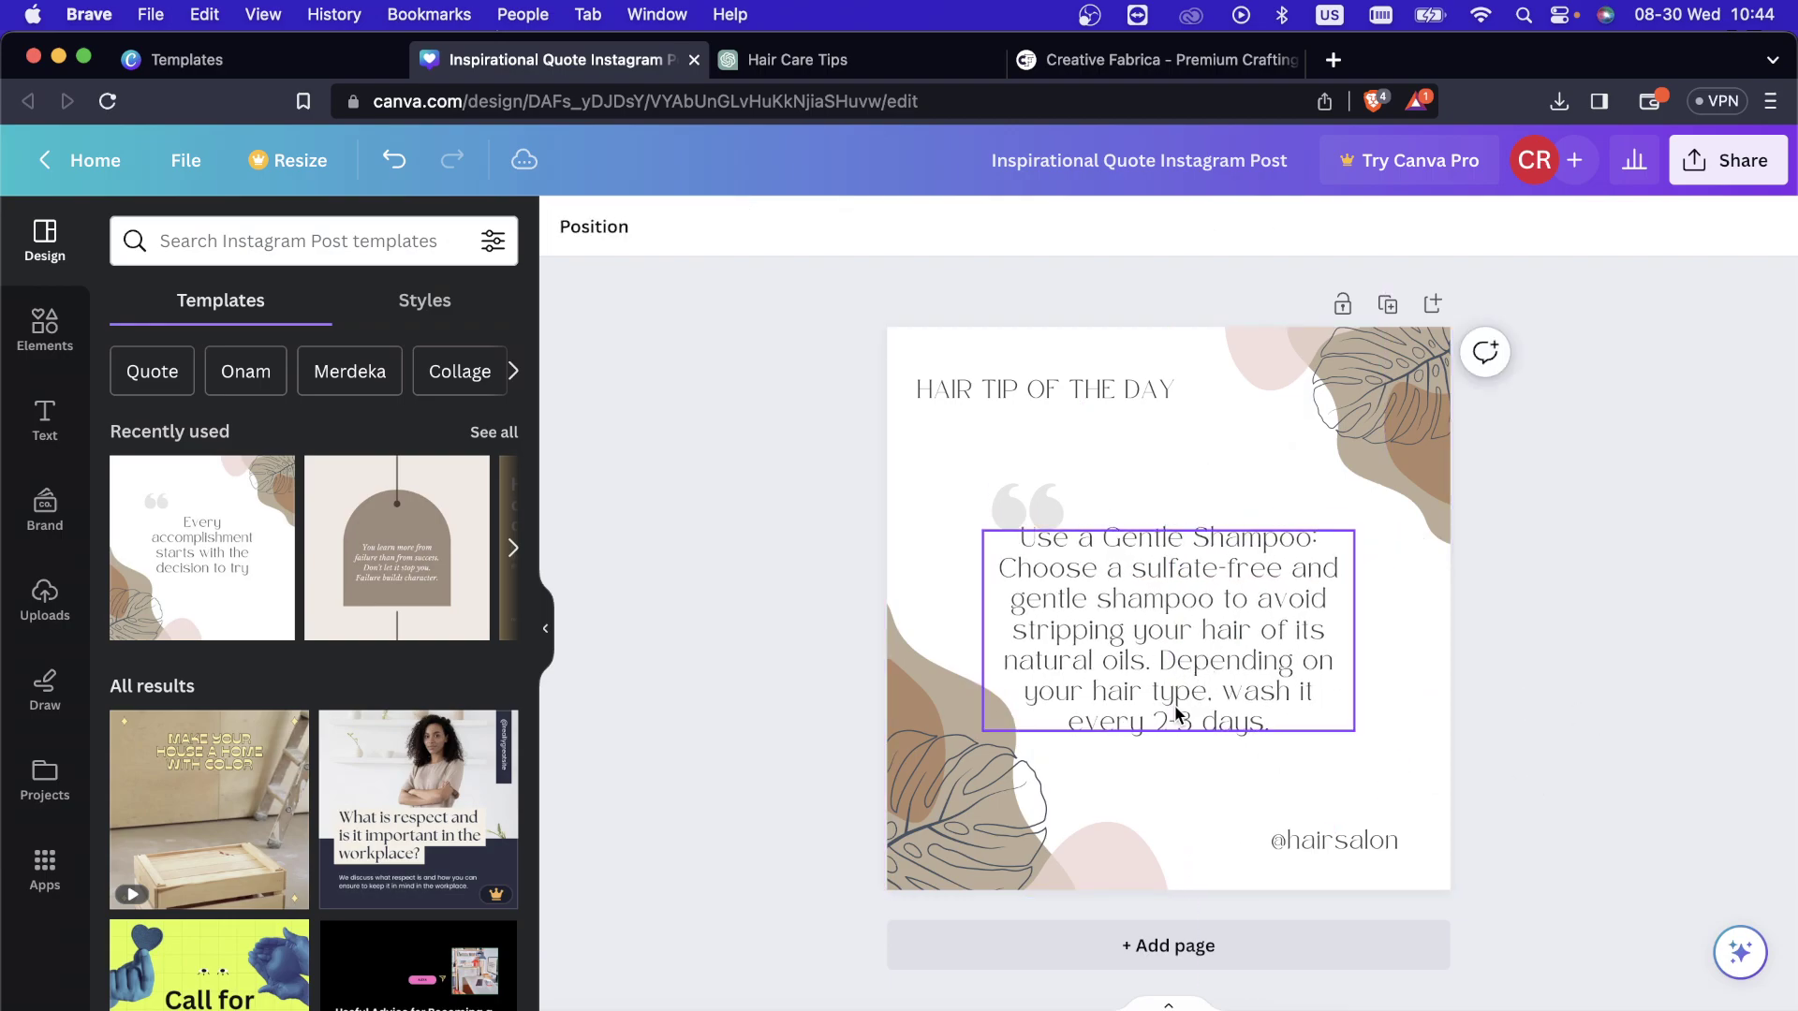
pyautogui.moveTo(1021, 496); pyautogui.dragTo(998, 494)
pyautogui.click(1615, 609)
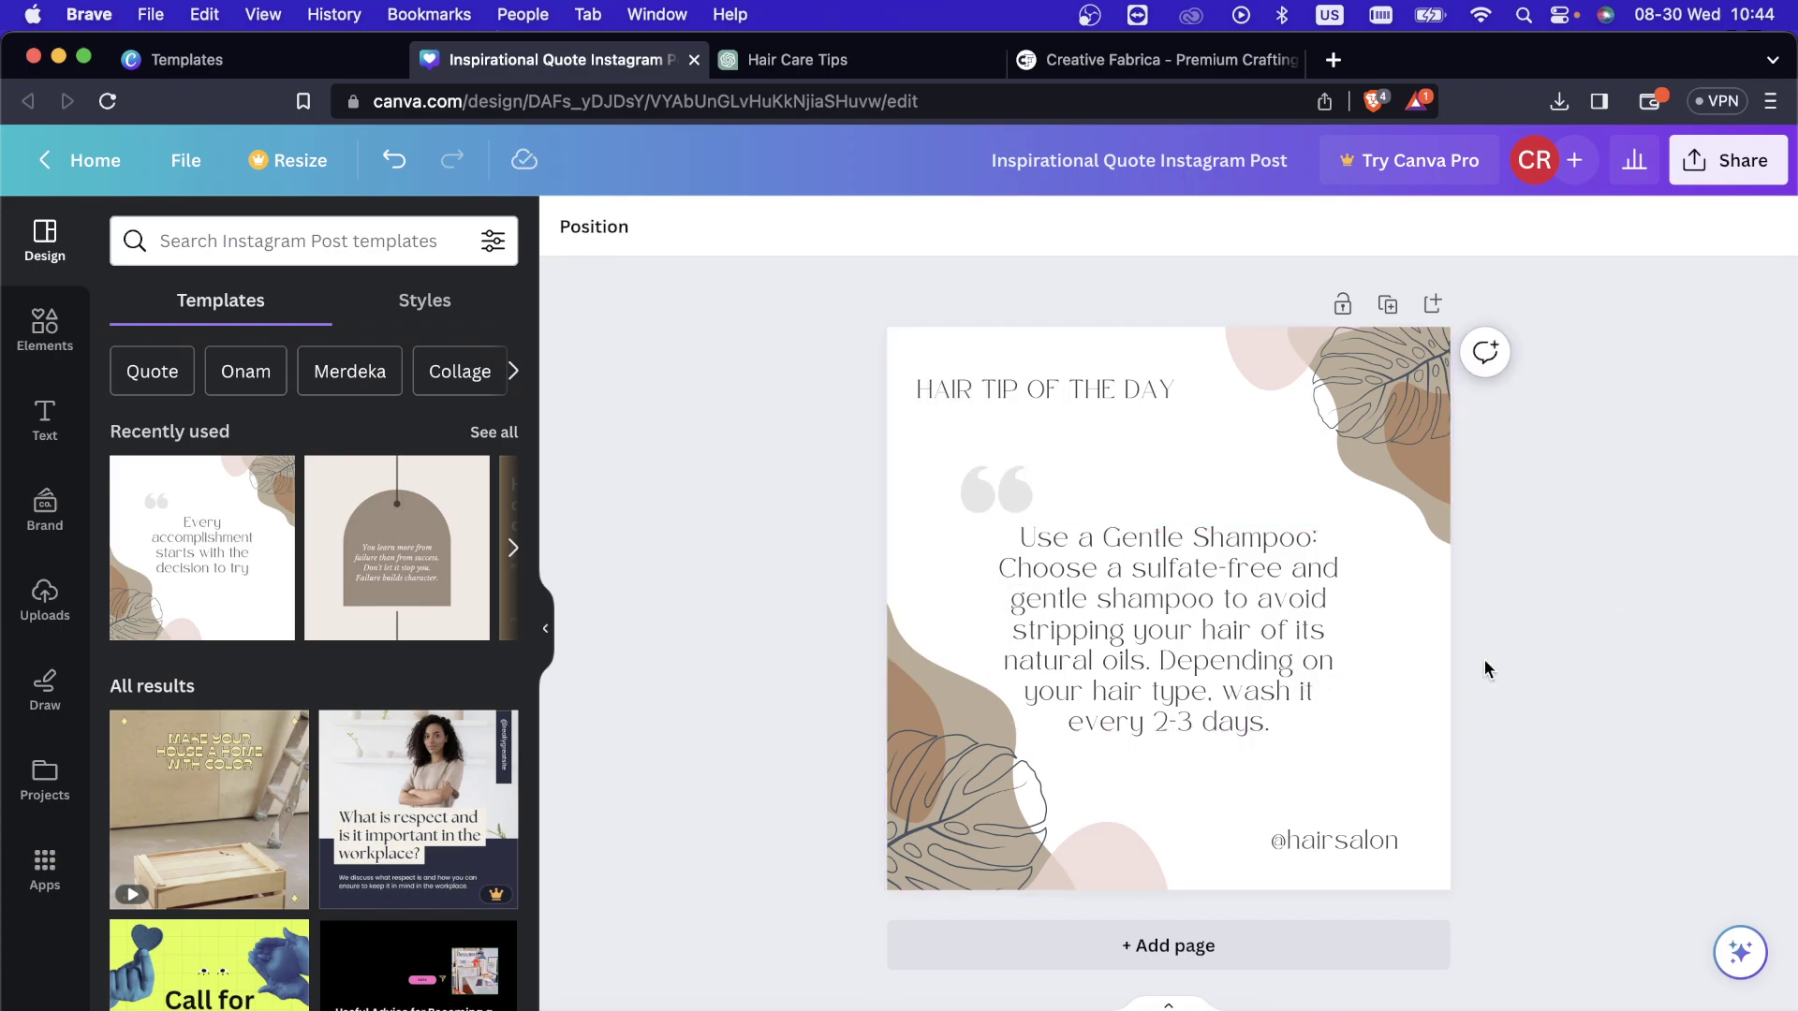
# Duplicate the page and replace the tip on page 2 with the "Condition Regularly" tip copied from ChatGPT.
pyautogui.click(1382, 311)
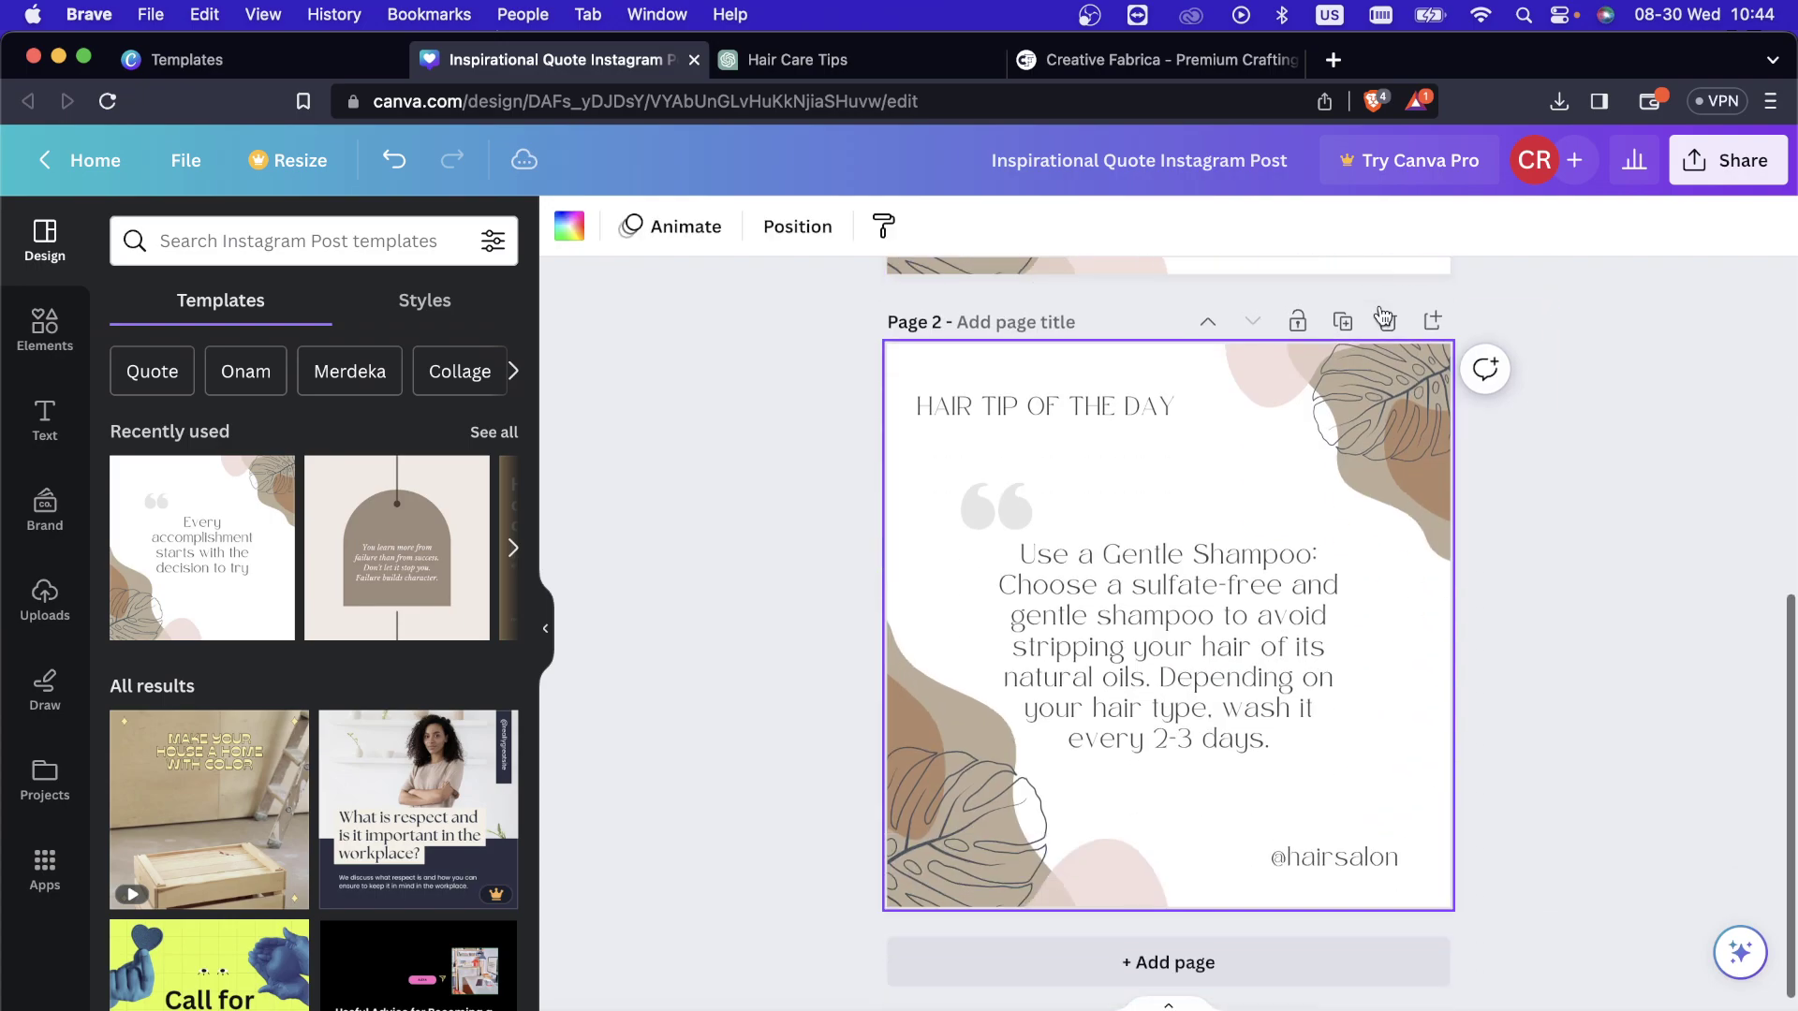
pyautogui.click(811, 63)
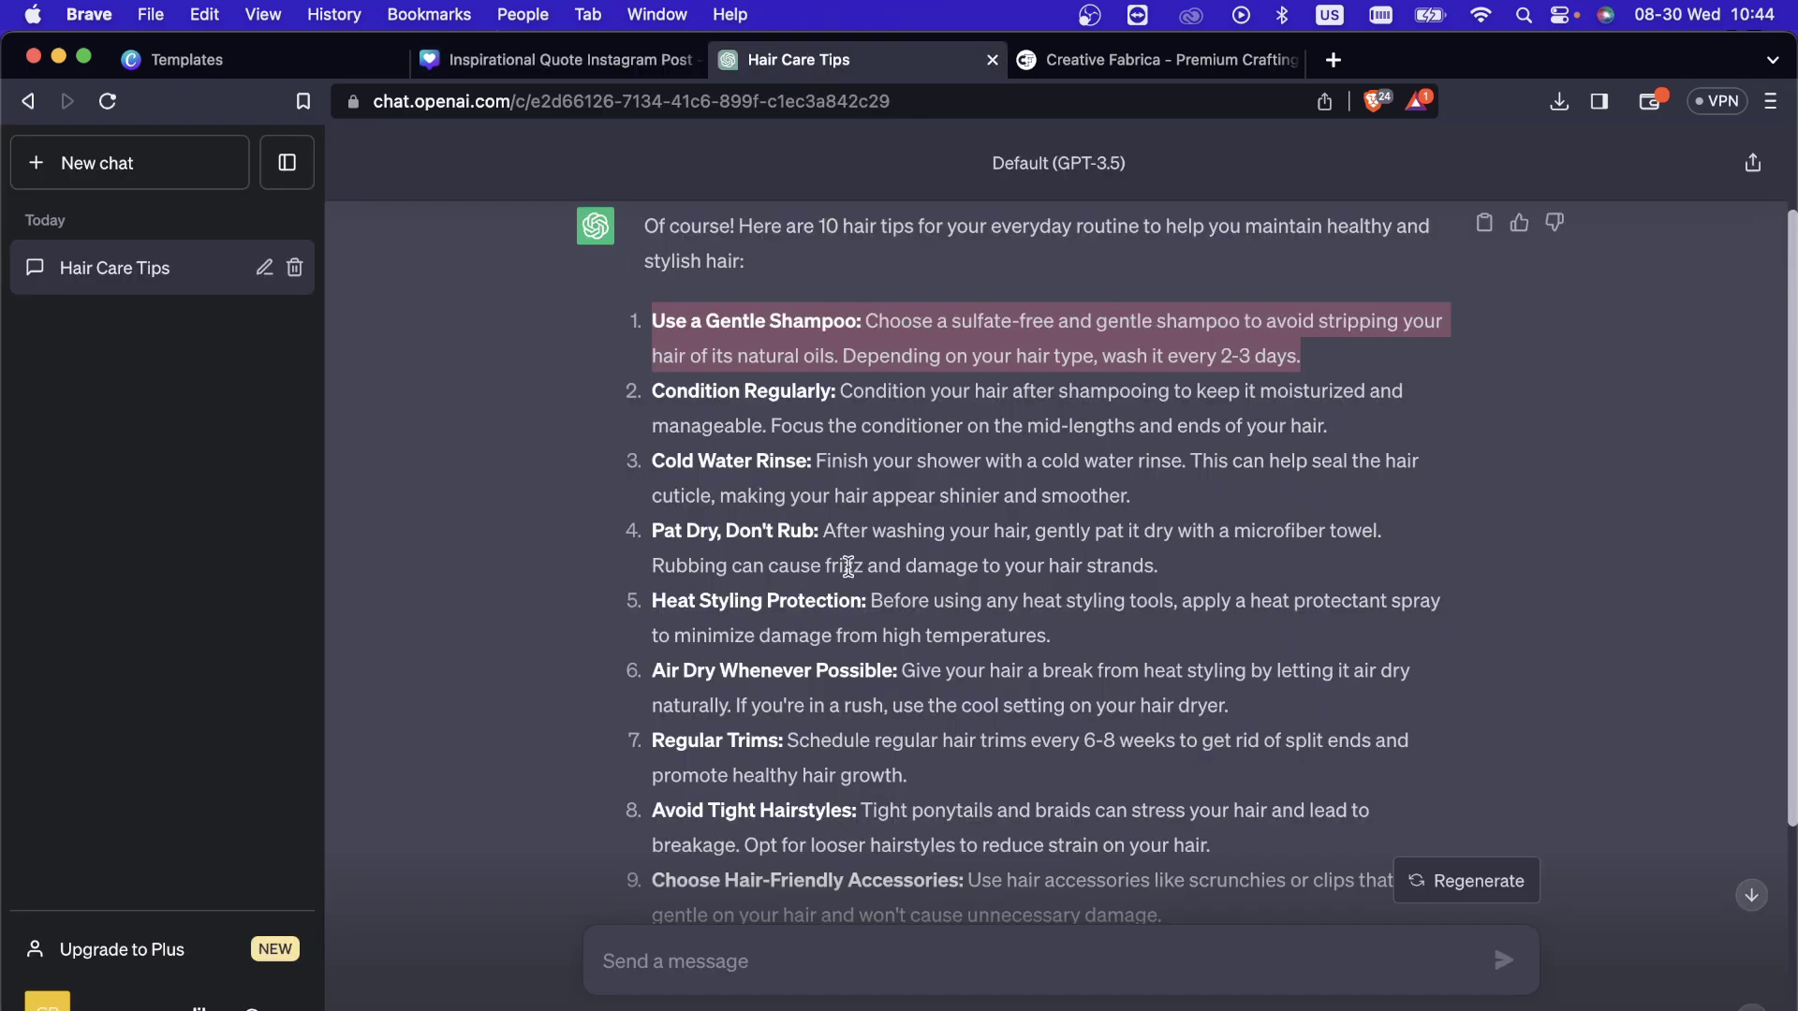
pyautogui.moveTo(652, 393); pyautogui.dragTo(1356, 416)
pyautogui.press('cmd+c')
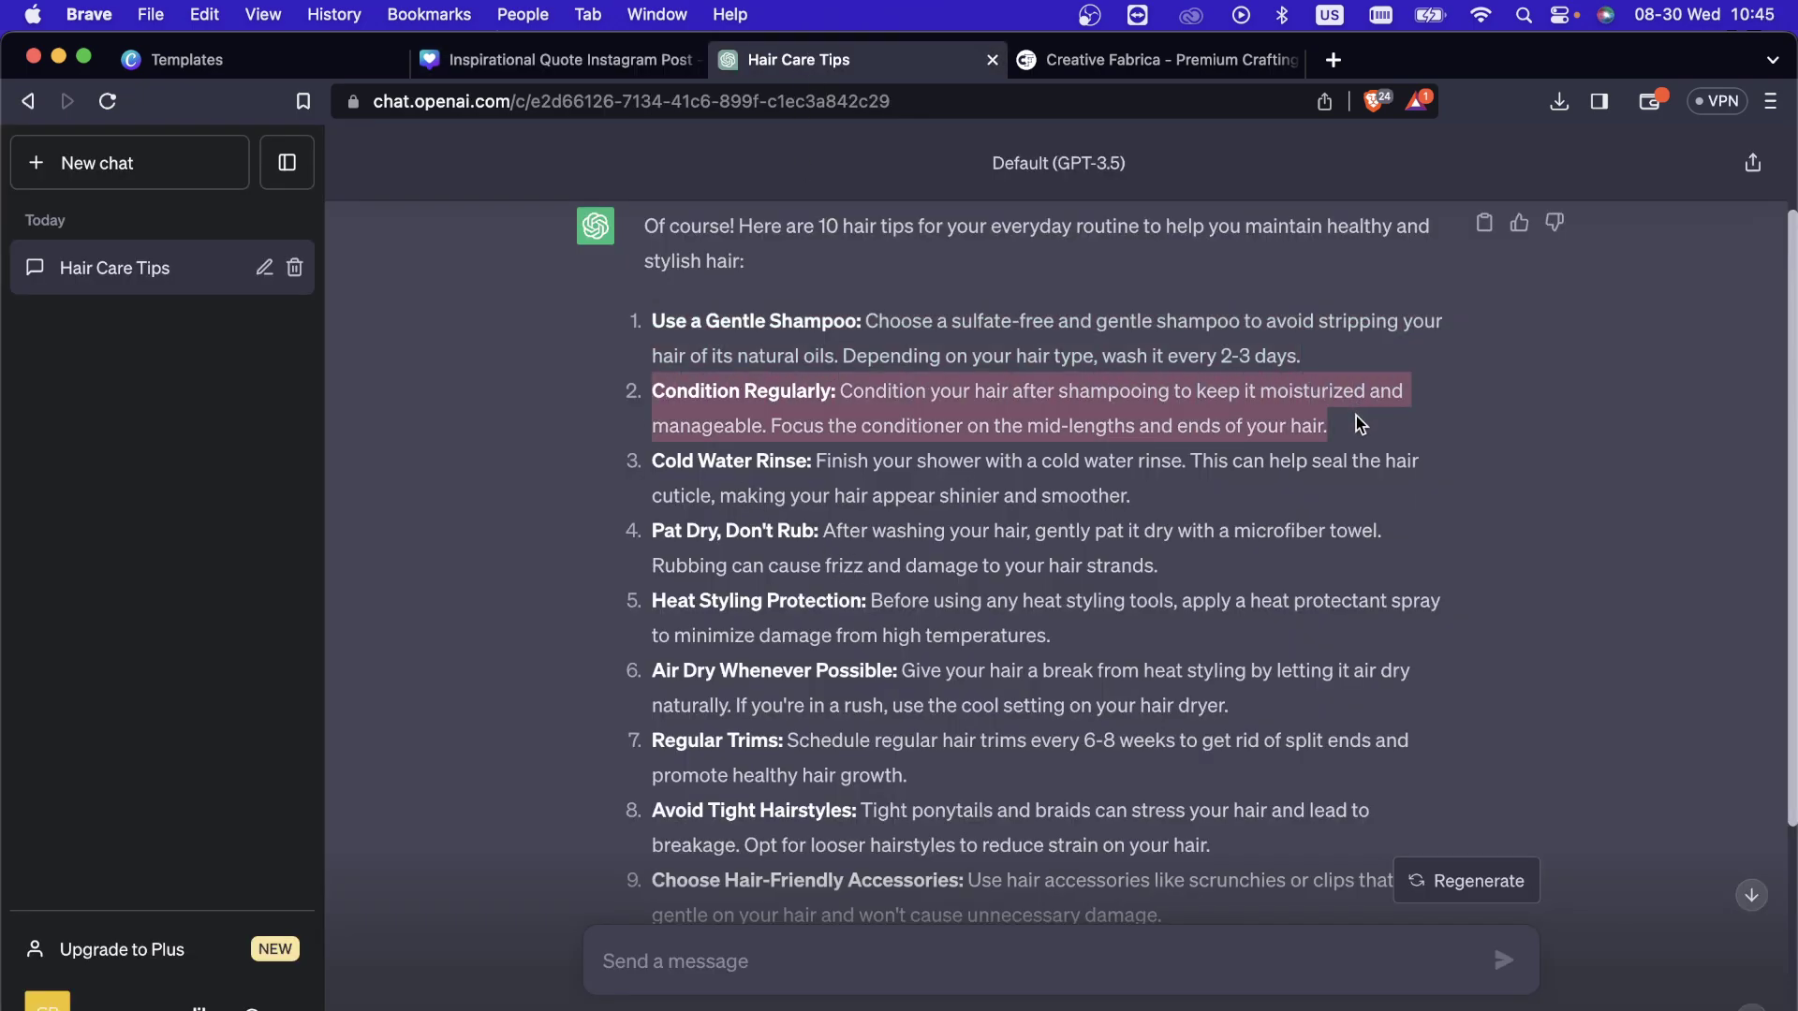
pyautogui.click(475, 75)
pyautogui.doubleClick(1132, 646)
pyautogui.press('cmd+v')
# Widen the "Condition Regularly" text box and centre it horizontally on page 2.
pyautogui.moveTo(1358, 651); pyautogui.dragTo(1433, 658)
pyautogui.click(1499, 661)
pyautogui.moveTo(1277, 652); pyautogui.dragTo(1242, 651)
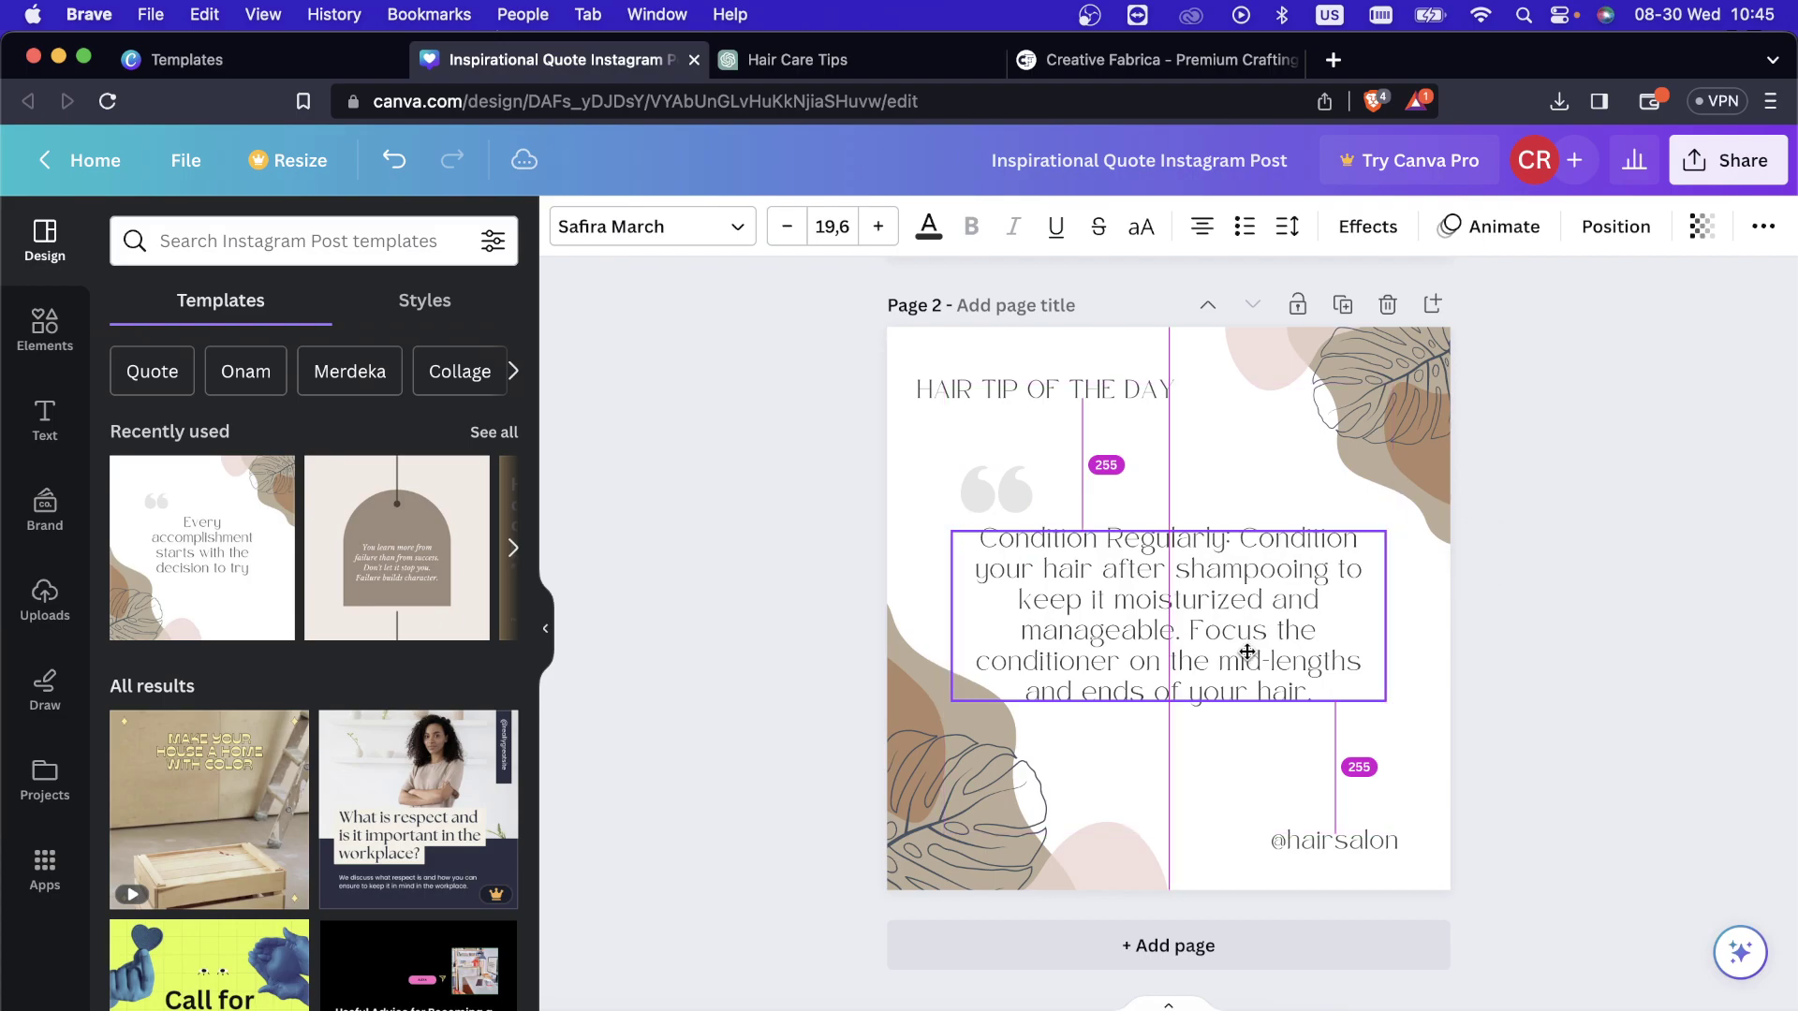
pyautogui.click(1641, 686)
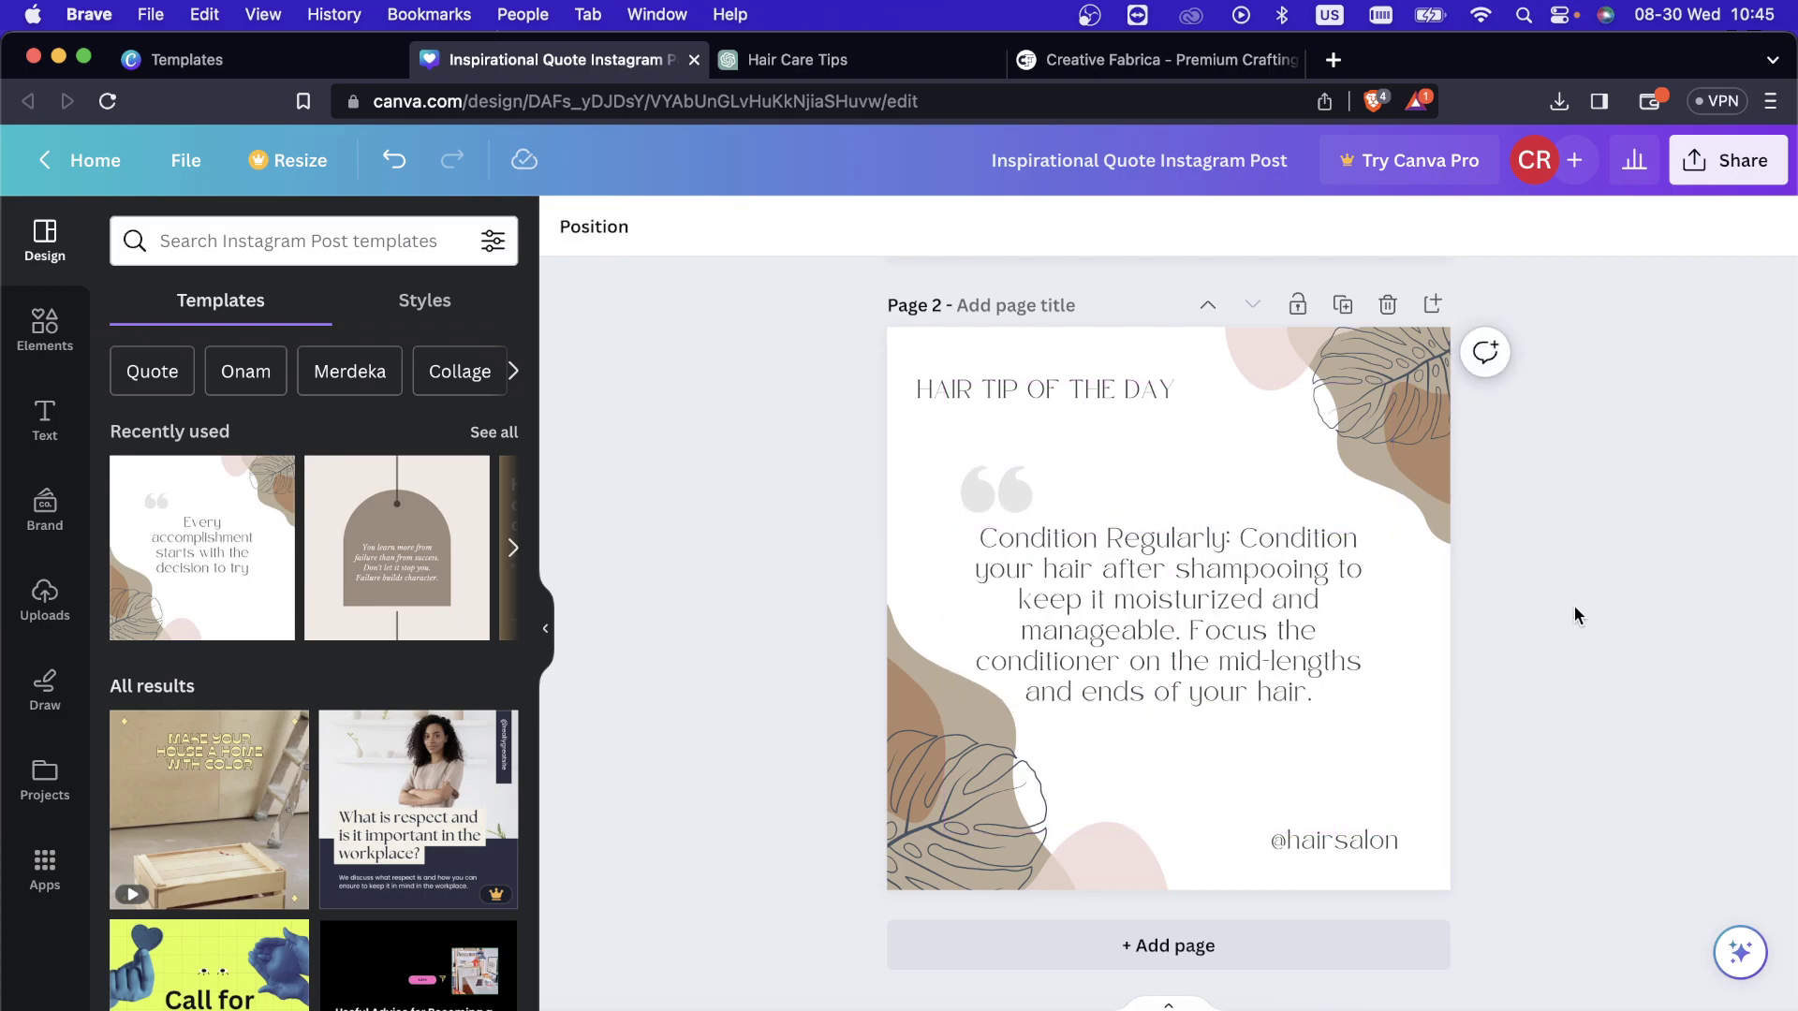
# Duplicate page 2 and replace the tip on page 3 with the "Cold Water Rinse" tip copied from ChatGPT.
pyautogui.click(1341, 304)
pyautogui.click(824, 60)
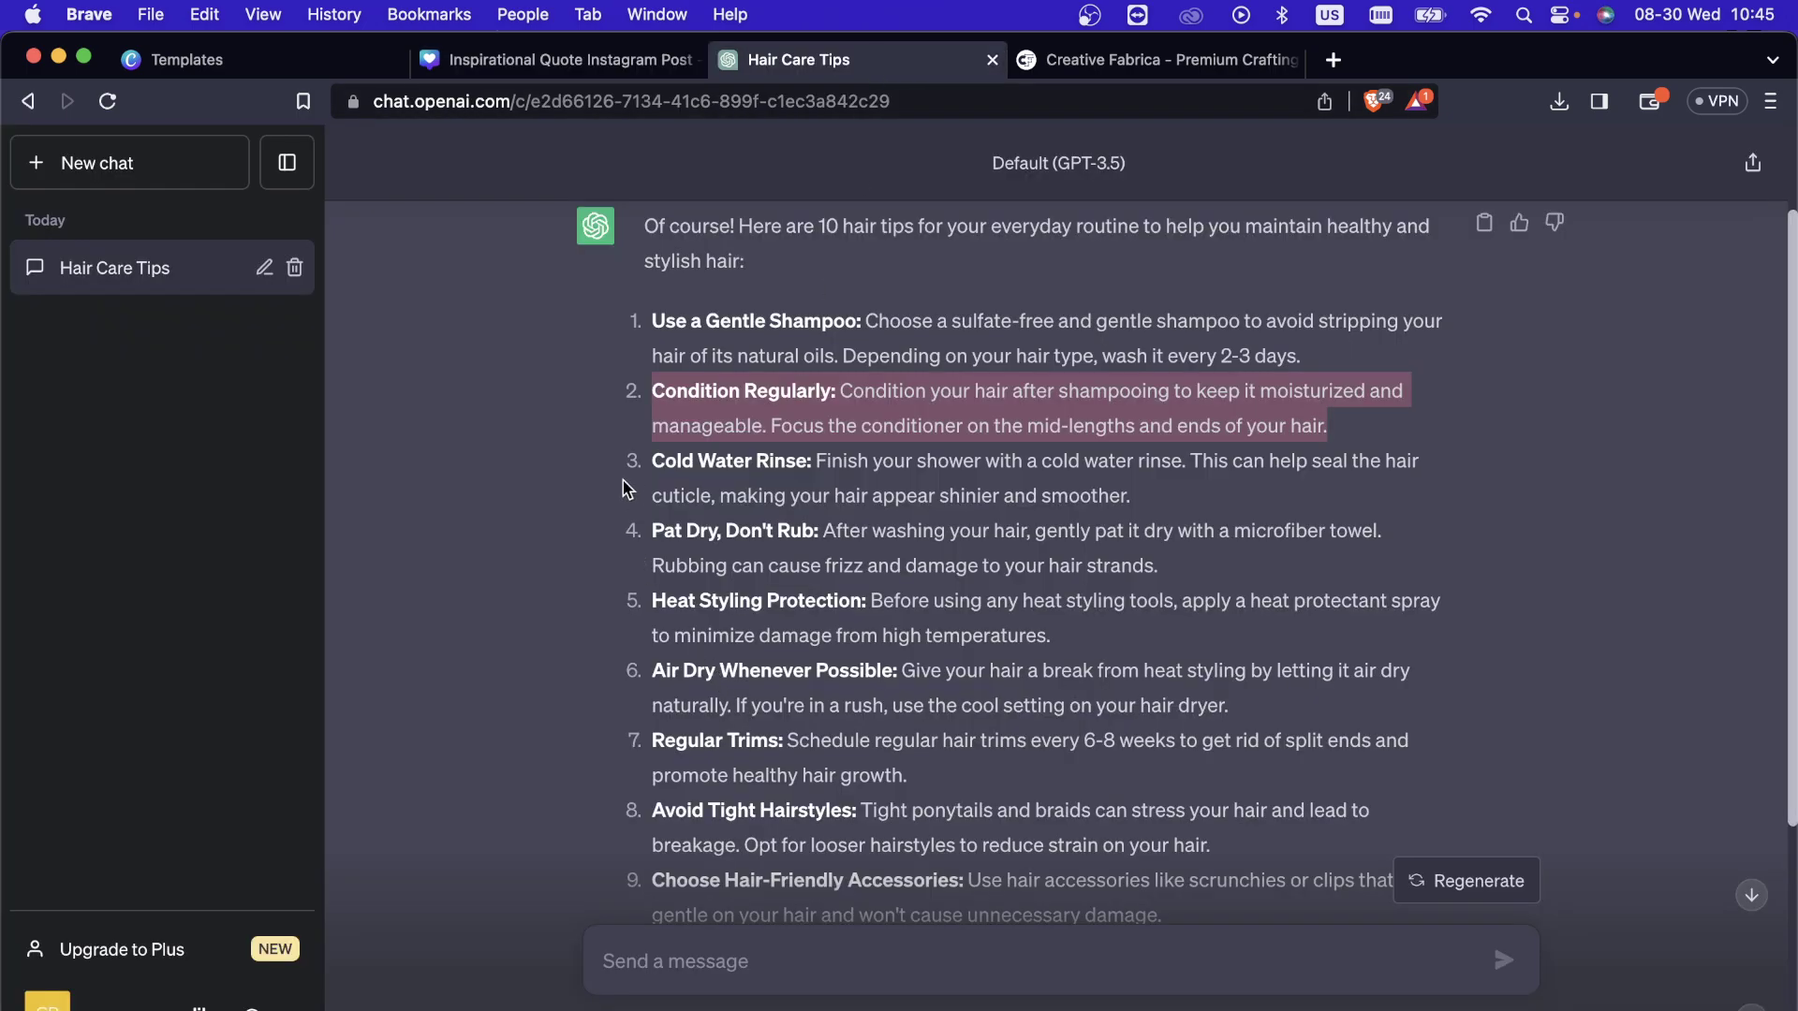
pyautogui.moveTo(653, 464); pyautogui.dragTo(1177, 483)
pyautogui.press('cmd+c')
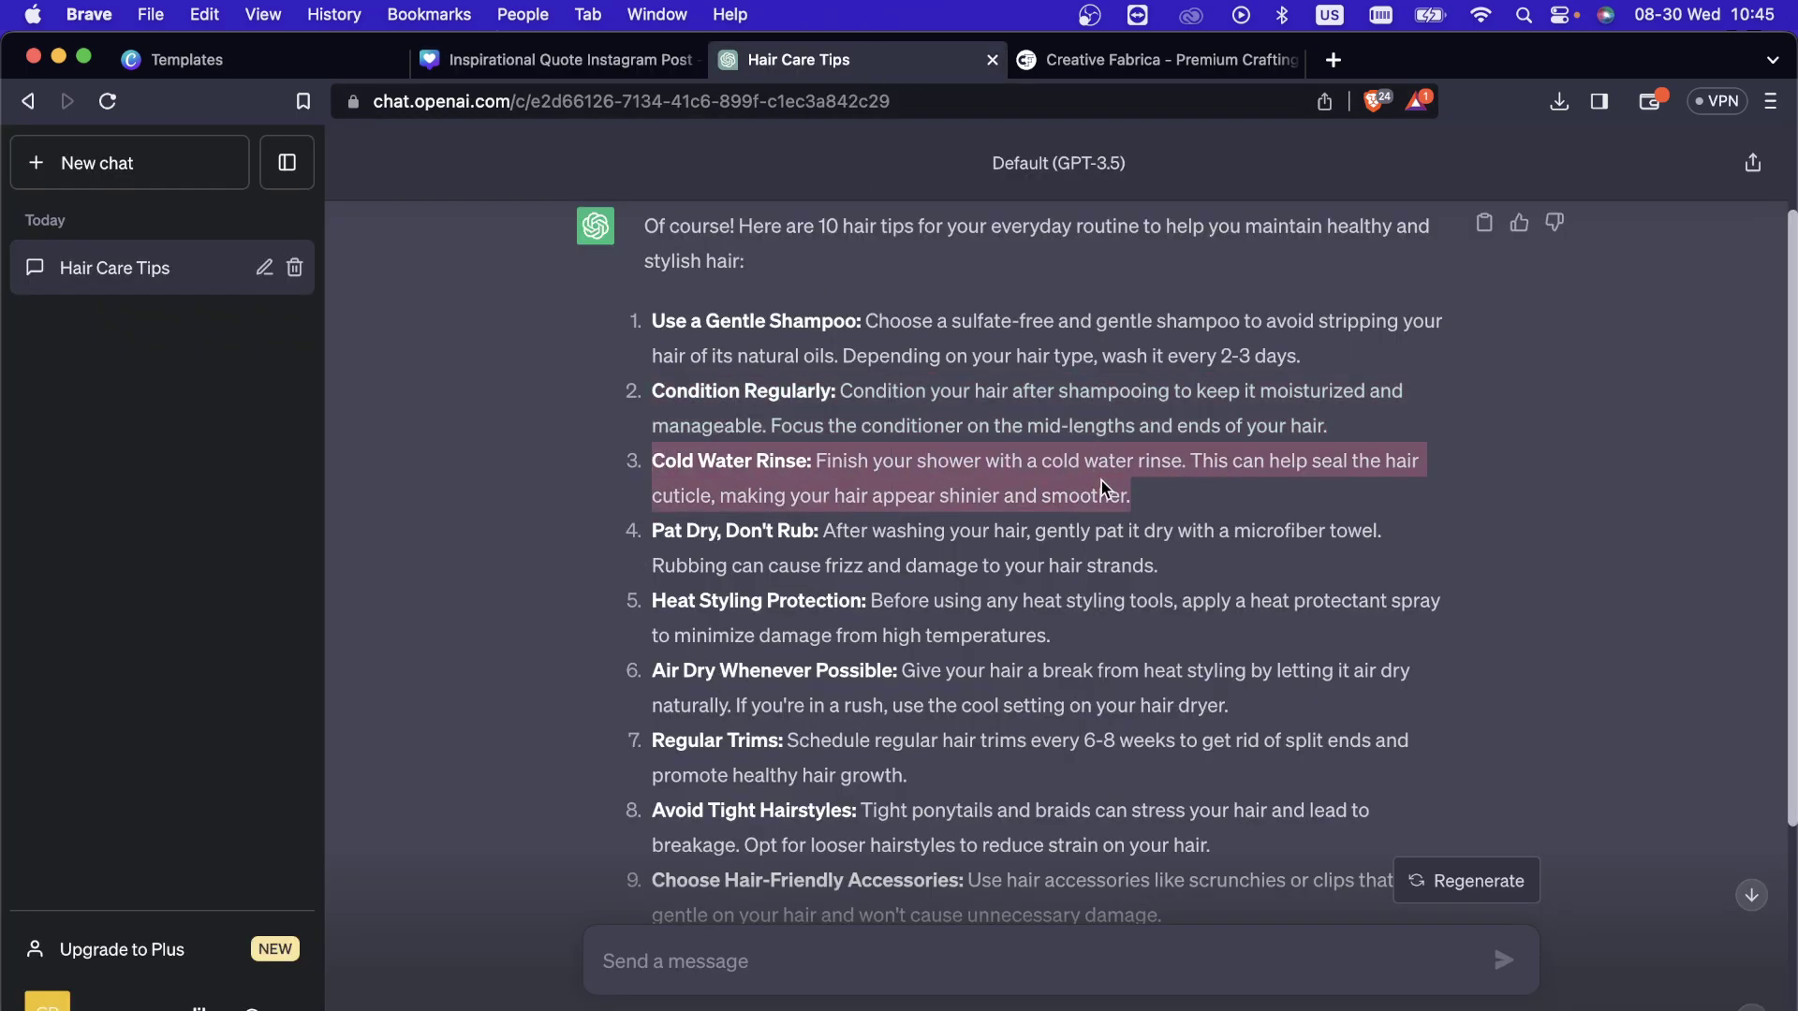
pyautogui.click(580, 60)
pyautogui.doubleClick(1208, 635)
pyautogui.press('cmd+v')
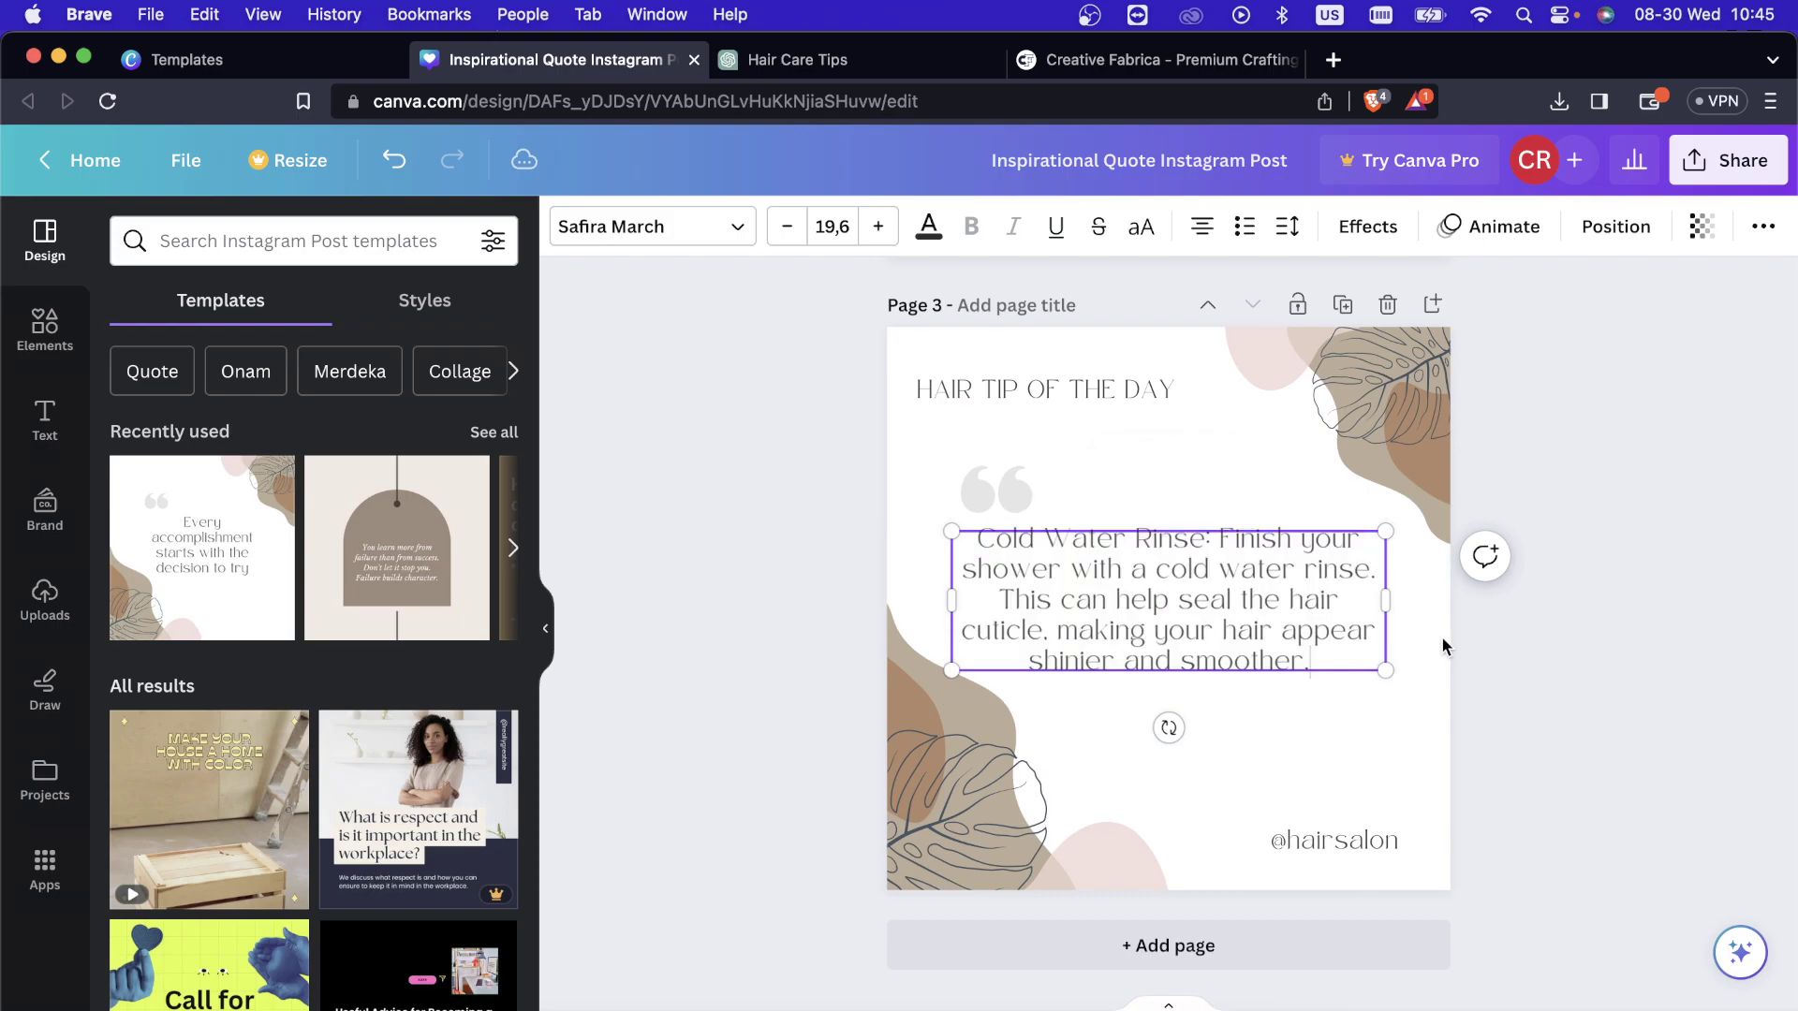
# Move the "Cold Water Rinse" text slightly down on page 3.
pyautogui.moveTo(1344, 637); pyautogui.dragTo(1344, 663)
pyautogui.click(993, 491)
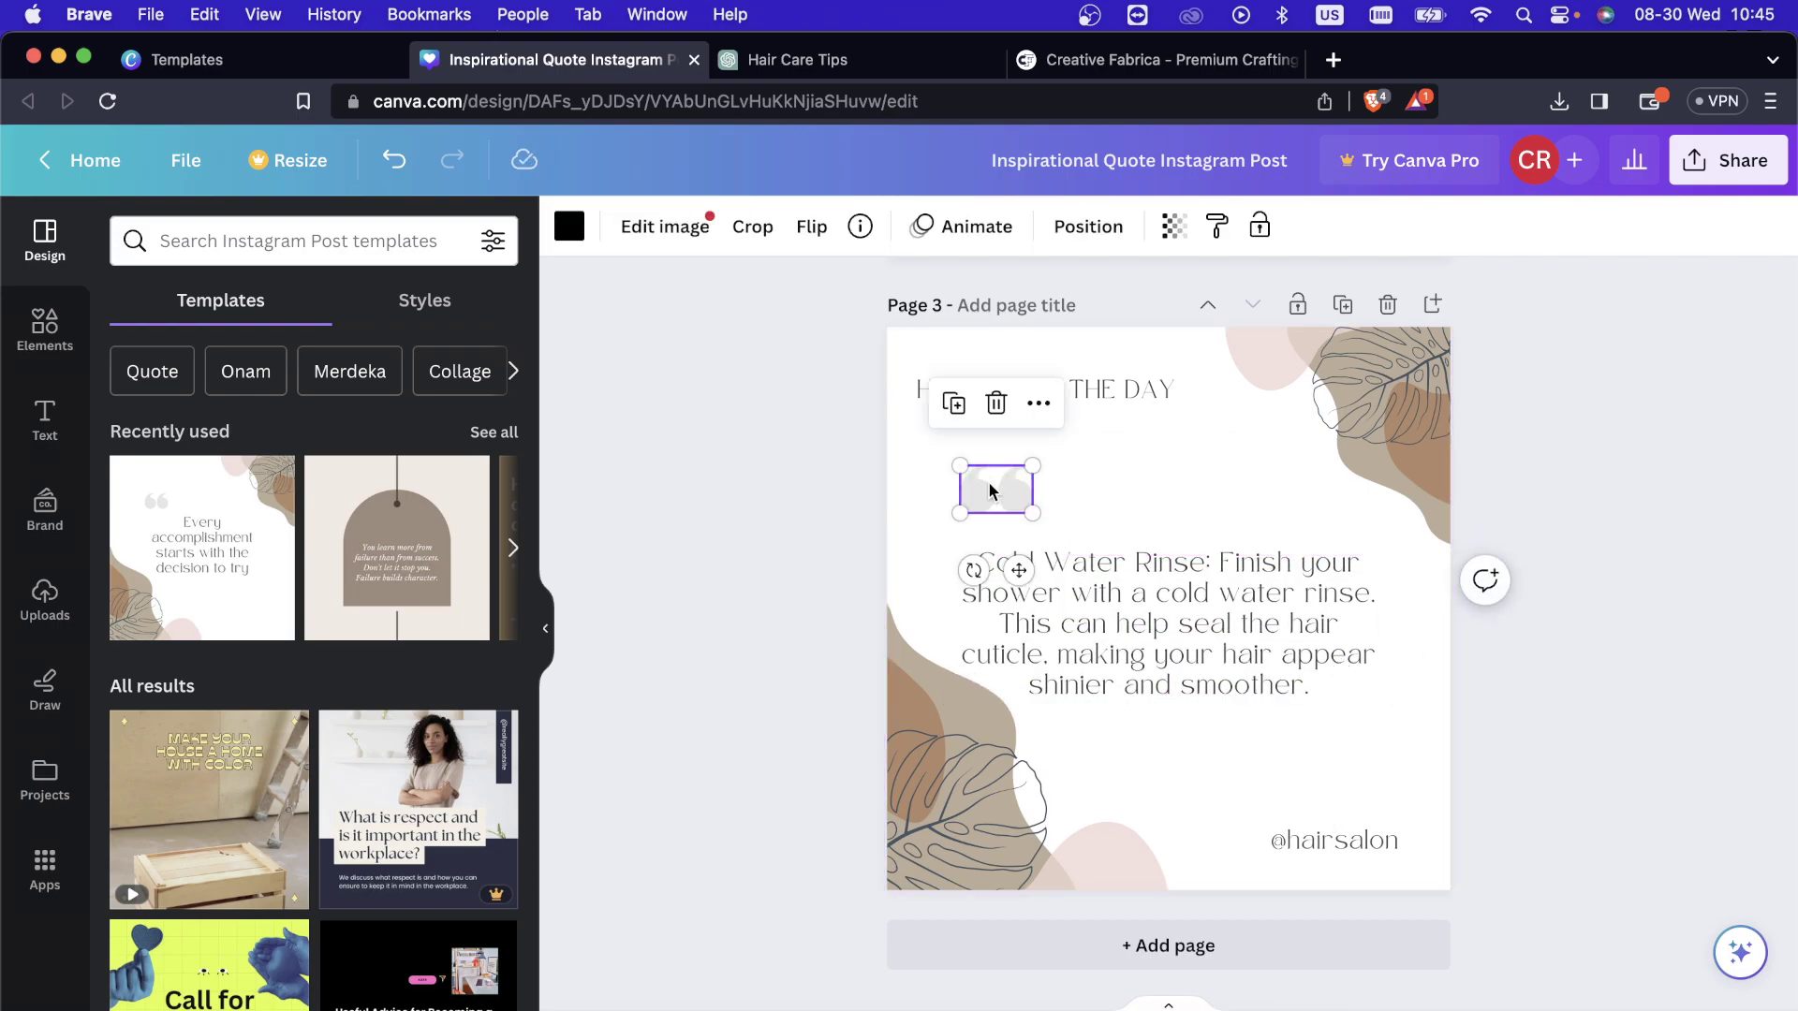
pyautogui.click(1544, 608)
# Review the pages back to page 1, check the original prompt and tips in the ChatGPT chat, and return to the Canva design.
pyautogui.scroll(10, 1547, 610)
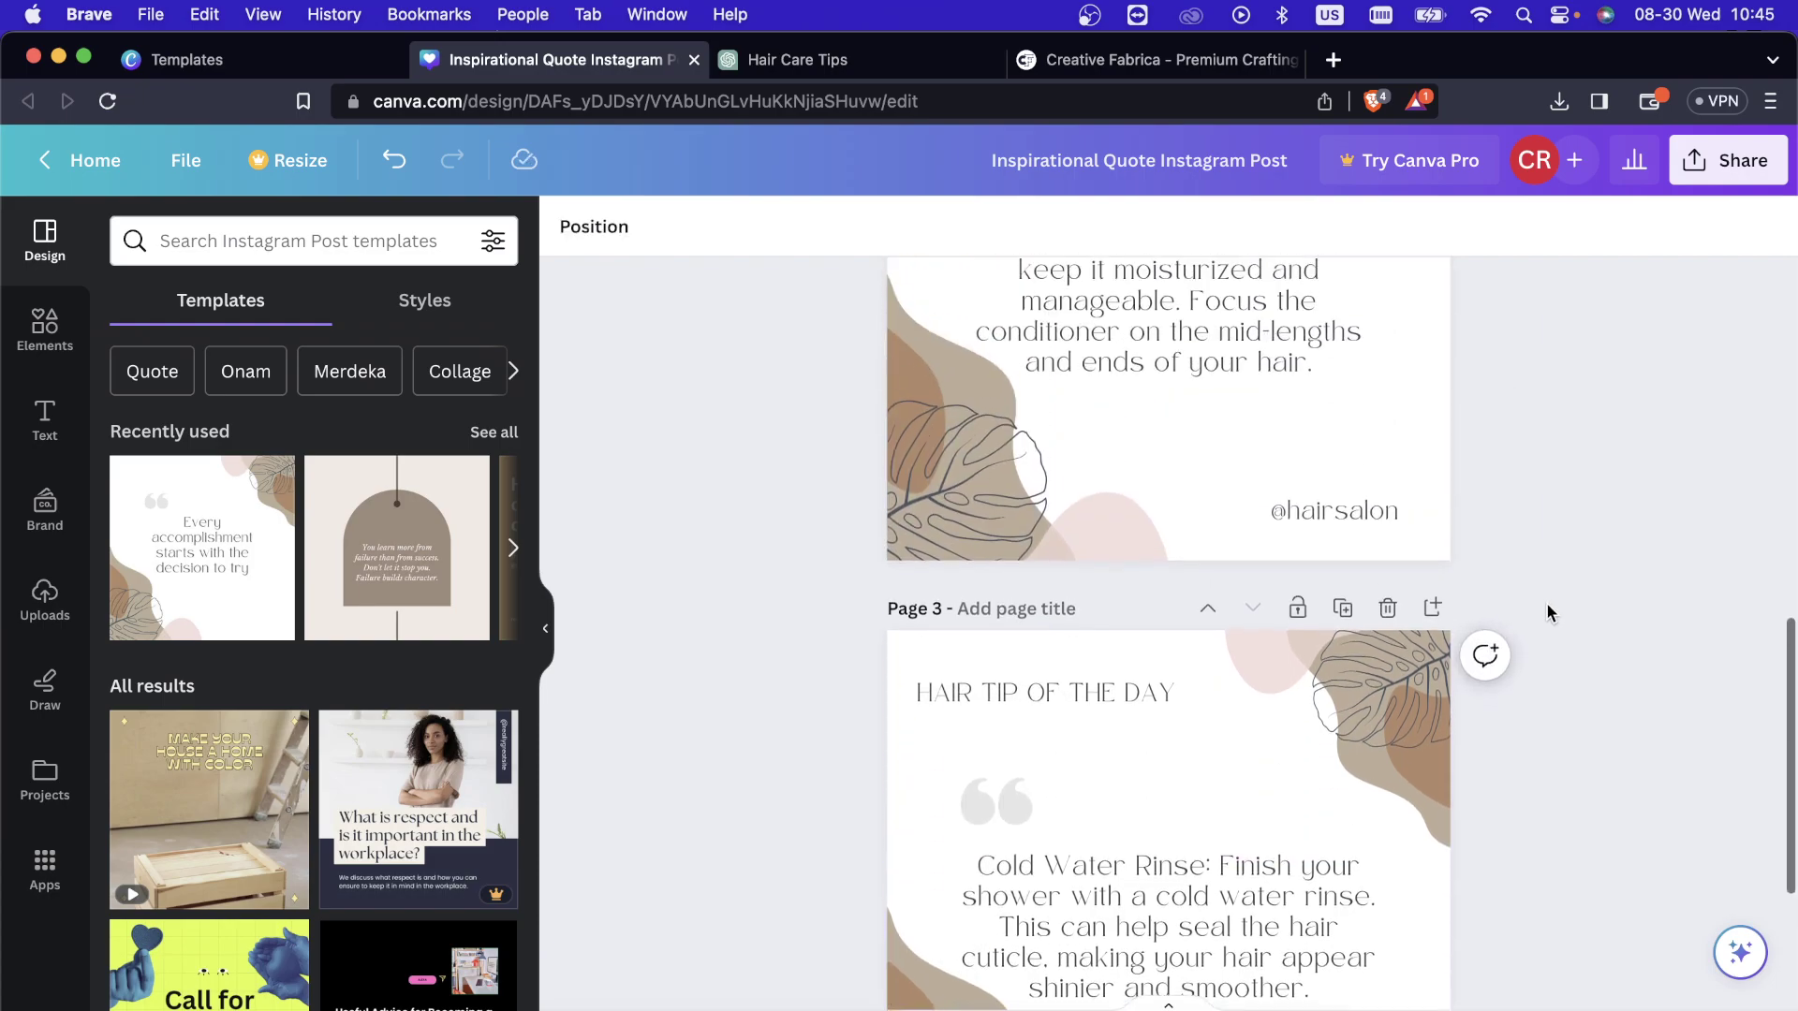
pyautogui.scroll(4, 1546, 614)
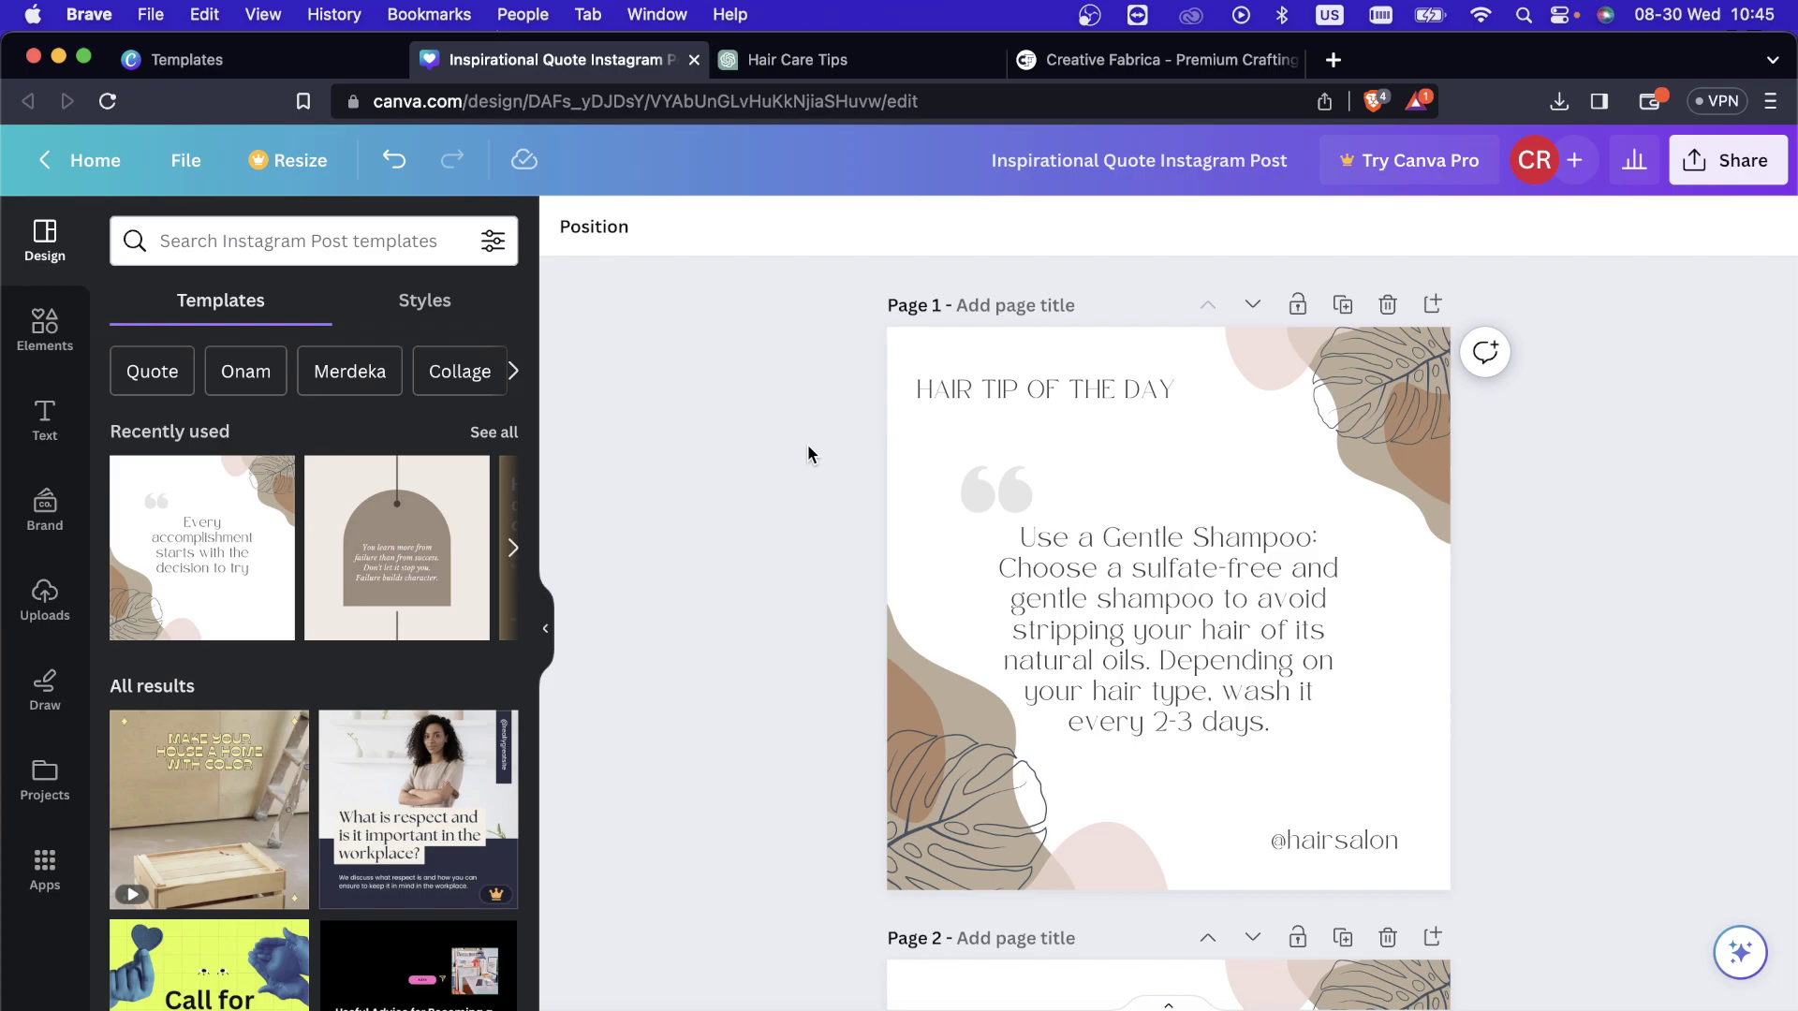
pyautogui.click(798, 59)
pyautogui.click(1171, 526)
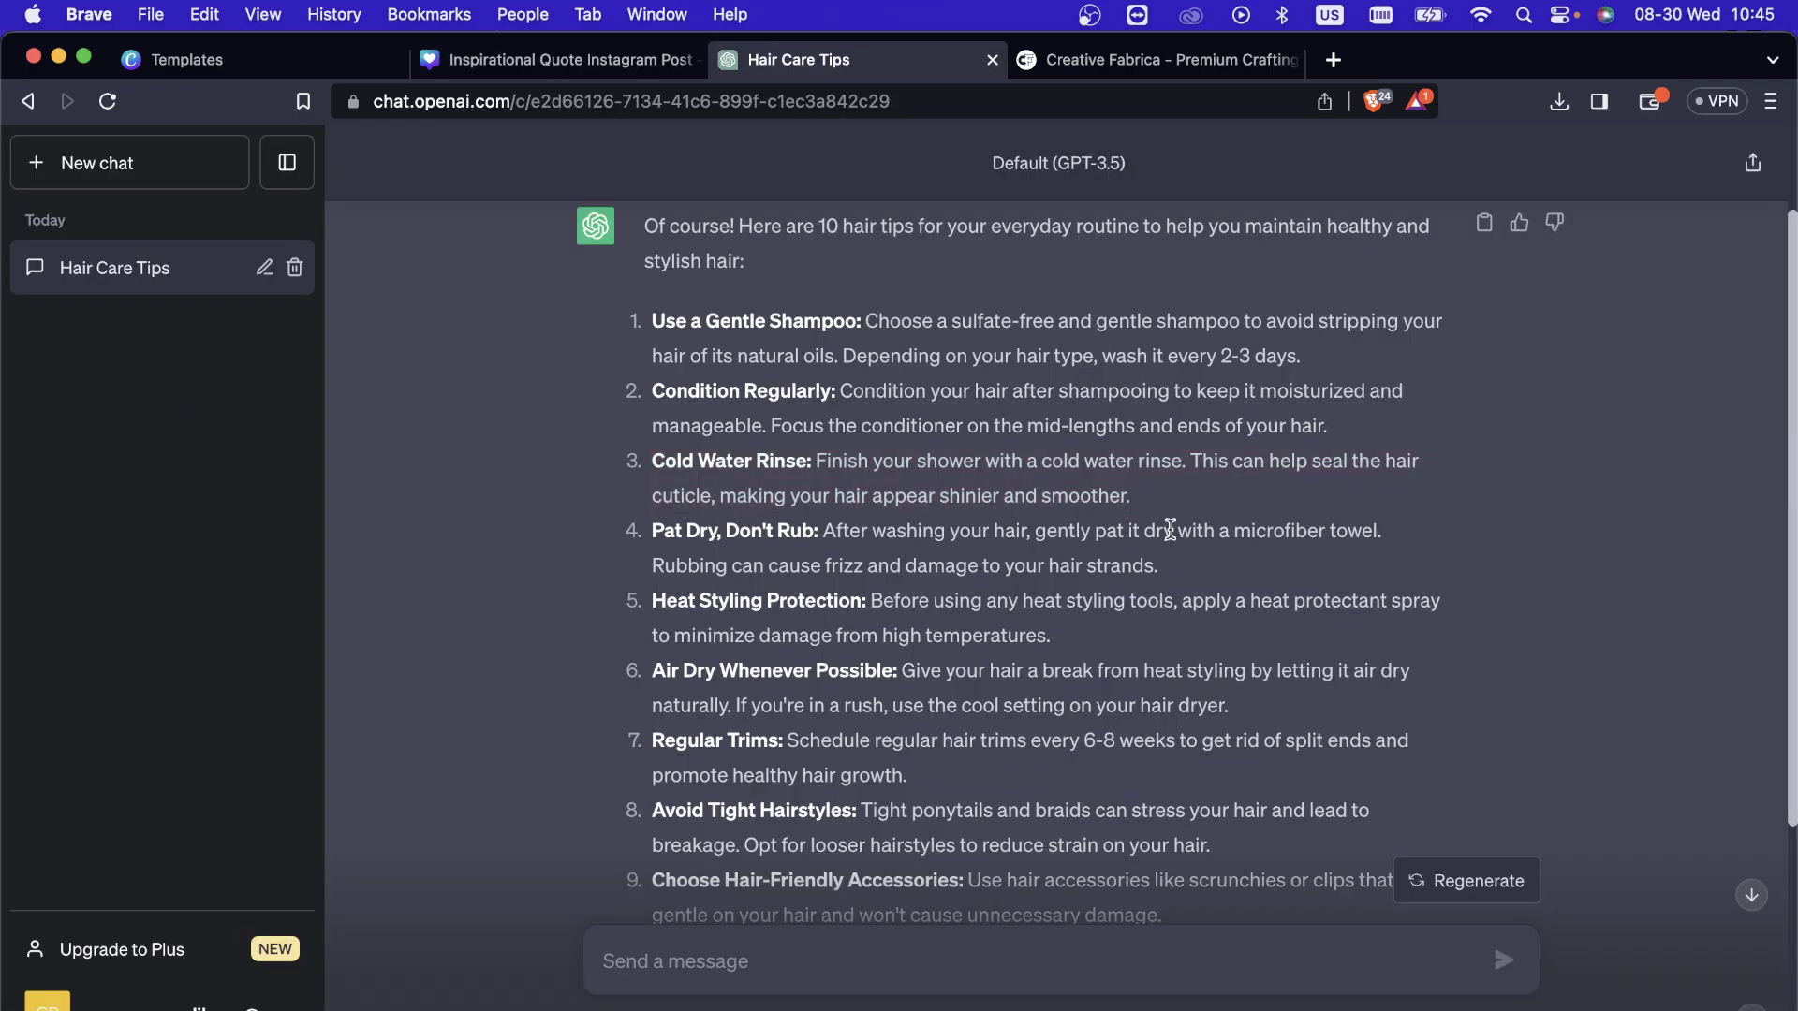
pyautogui.scroll(2, 1171, 530)
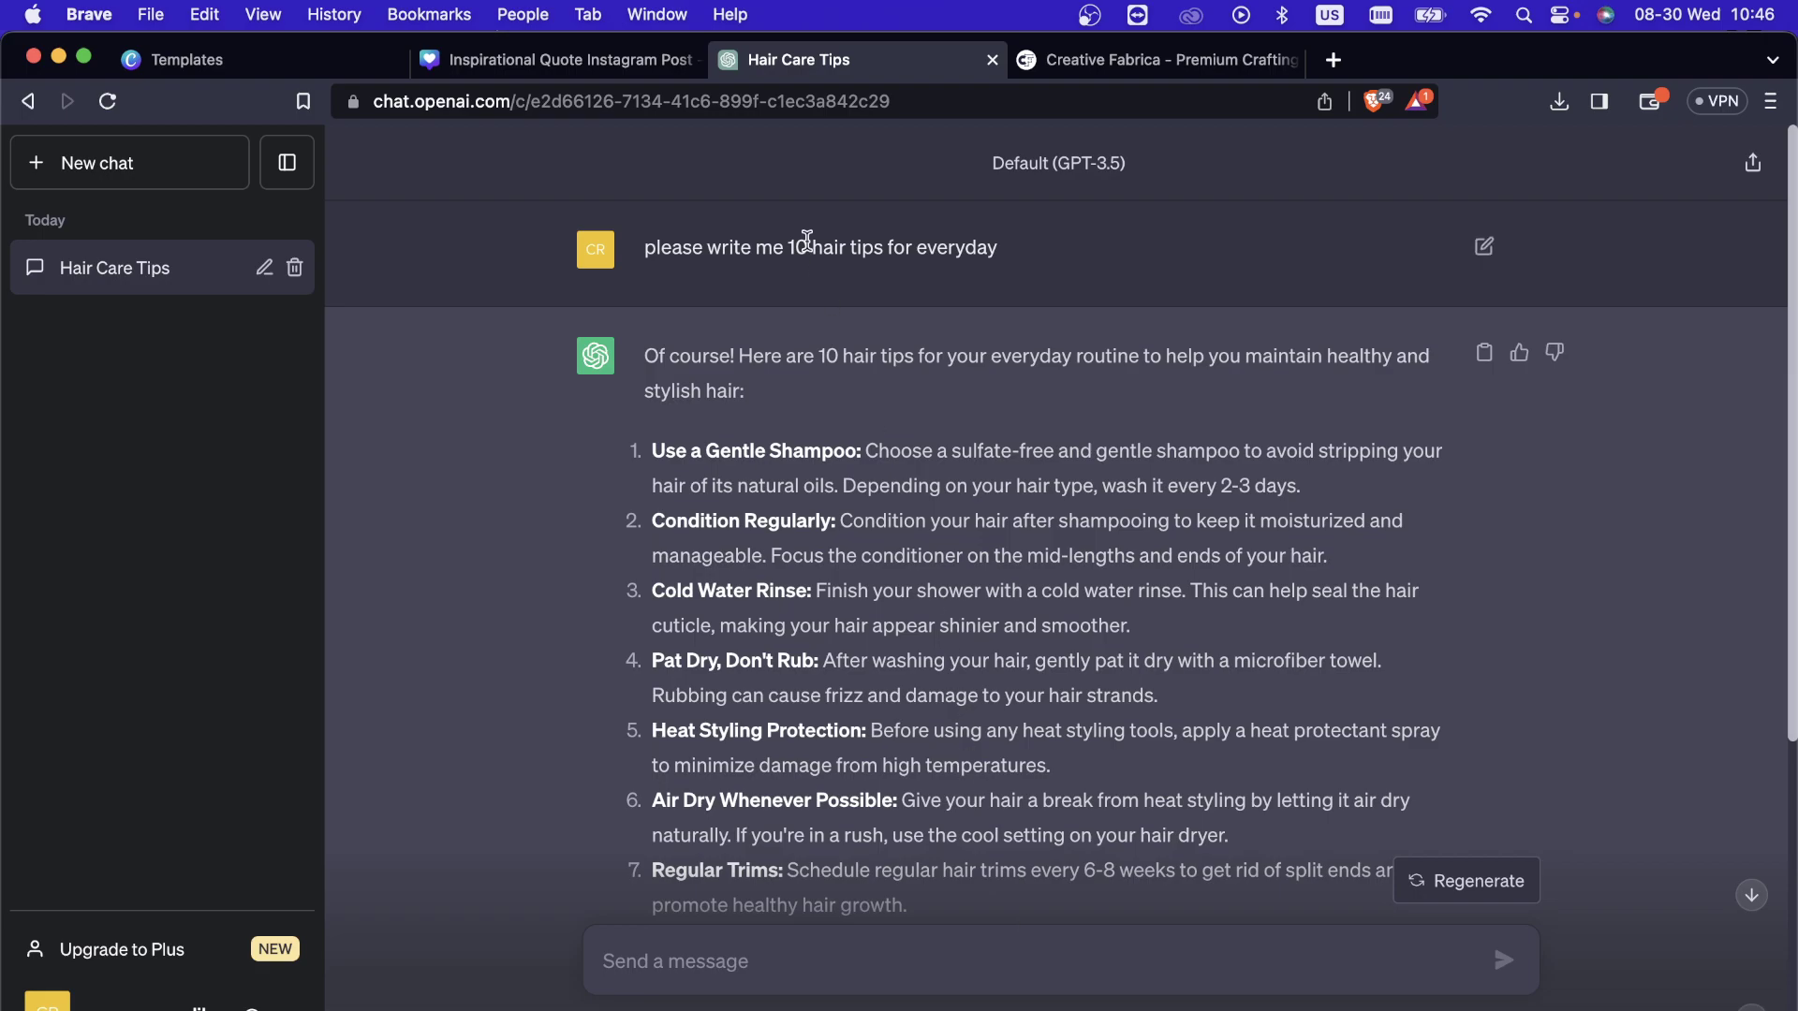
pyautogui.click(580, 73)
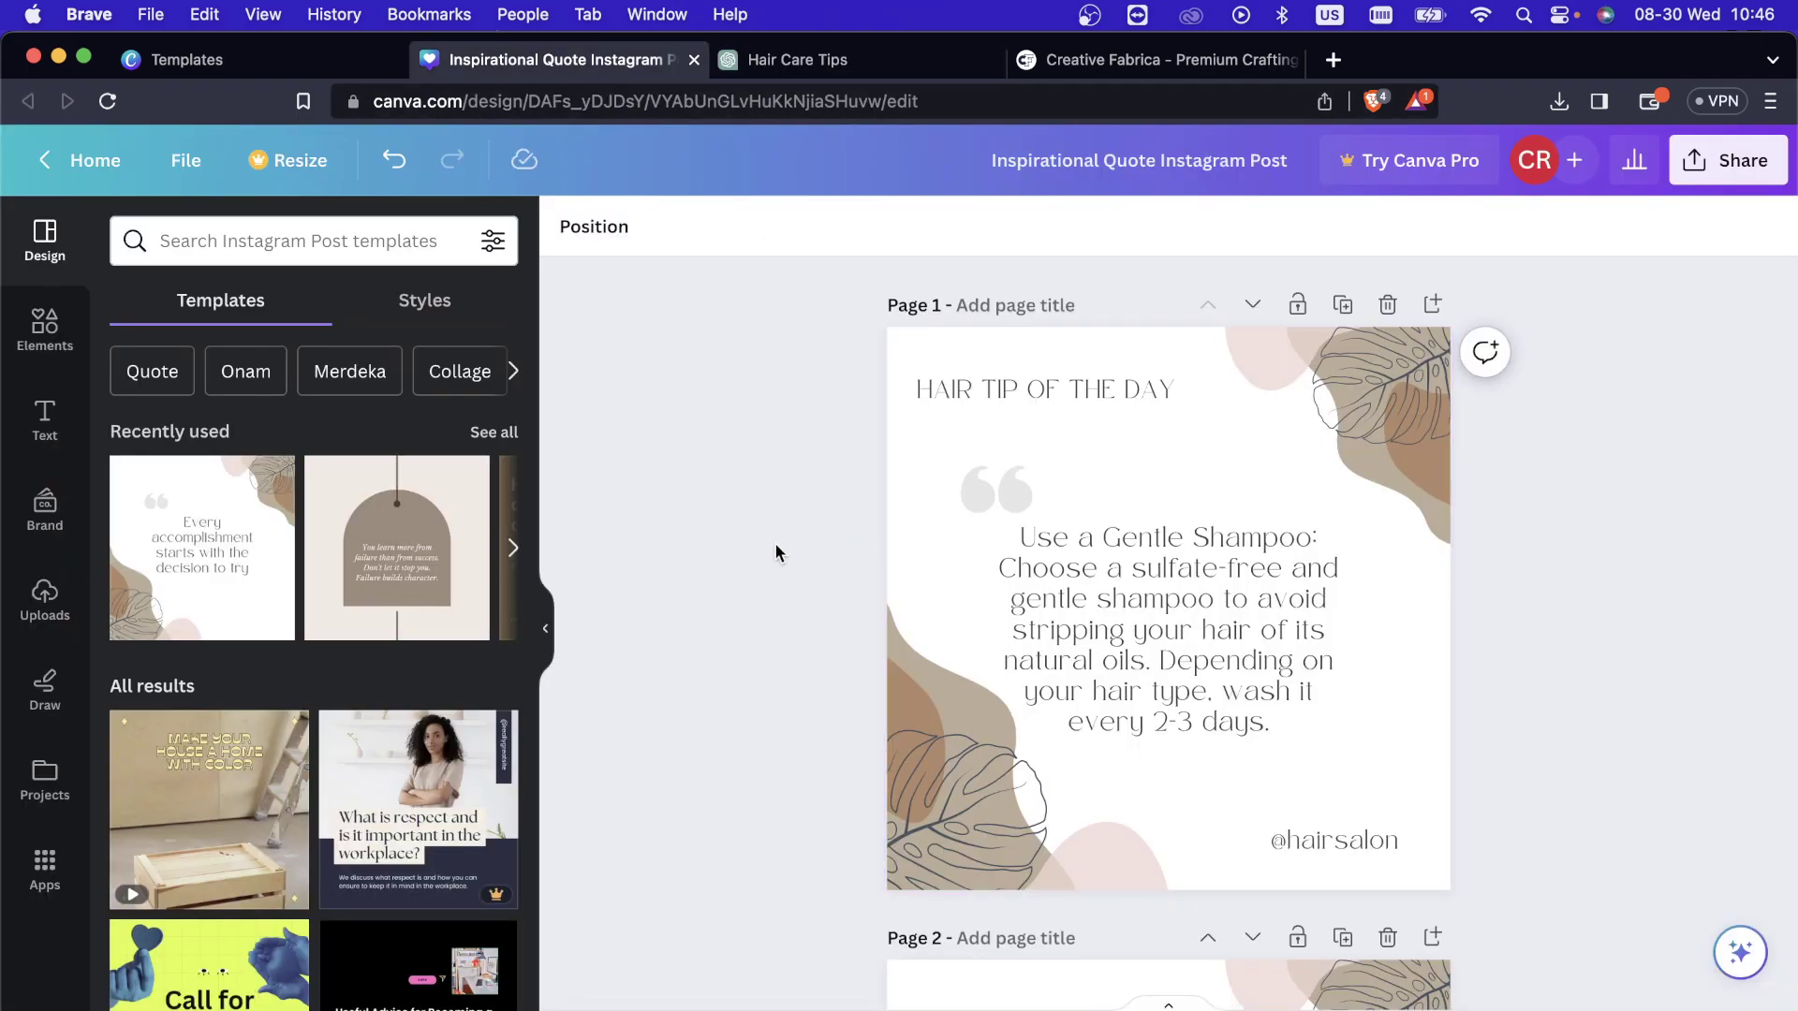